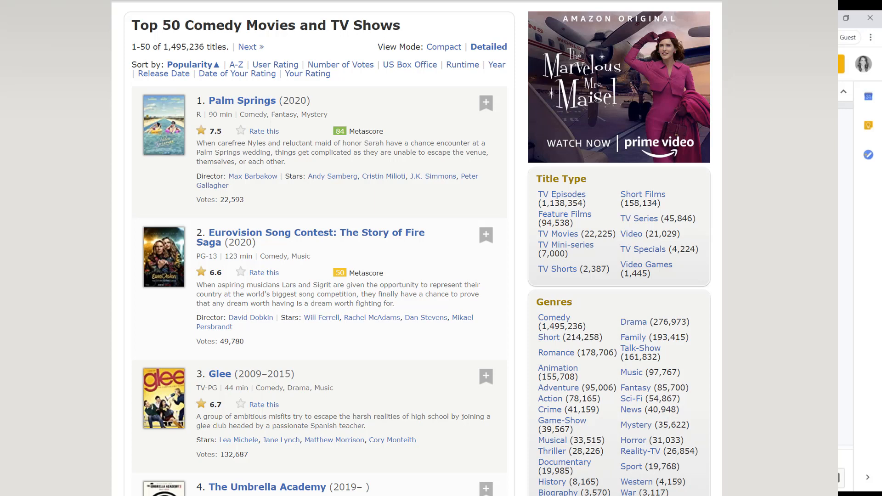
Switch to Mozenda's sequence list and open the Need for Speed sequence.
key("ctrl+Tab")
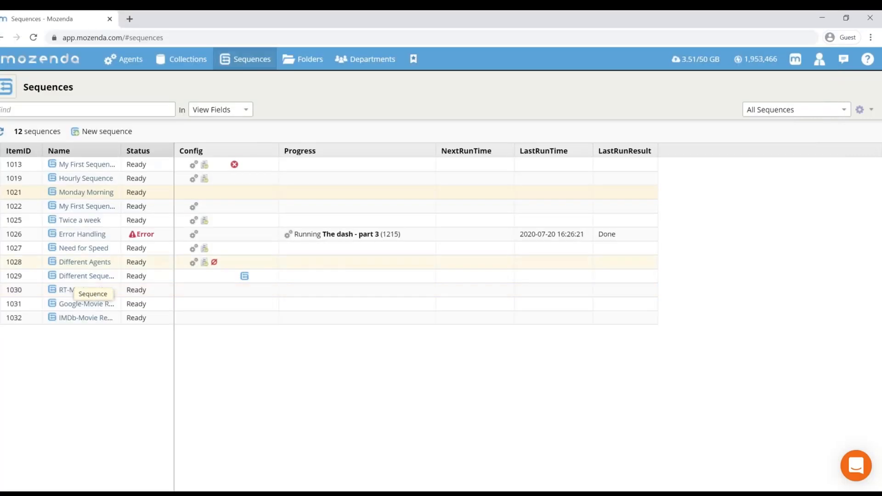
left_click(86, 253)
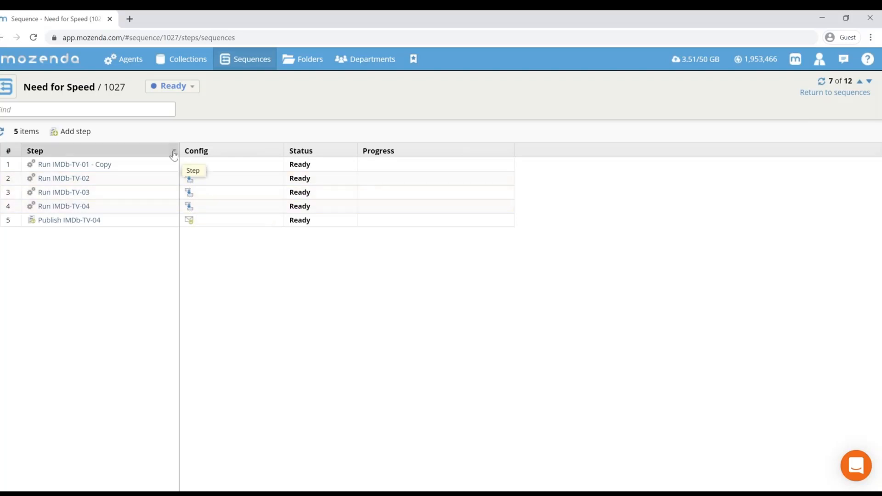
Try adding a run step for the IMDb-TV-03 agent, found by searching "imdb", with its data list divided into concurrent jobs, and discard it.
left_click(71, 133)
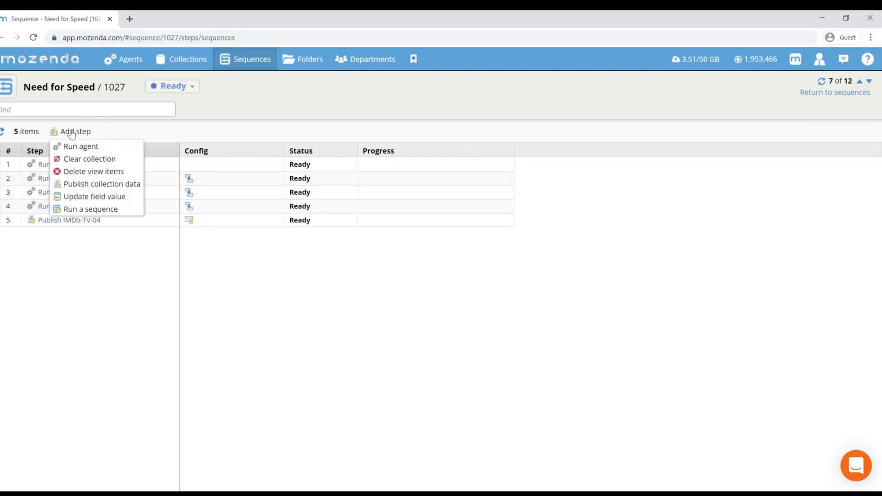
left_click(68, 146)
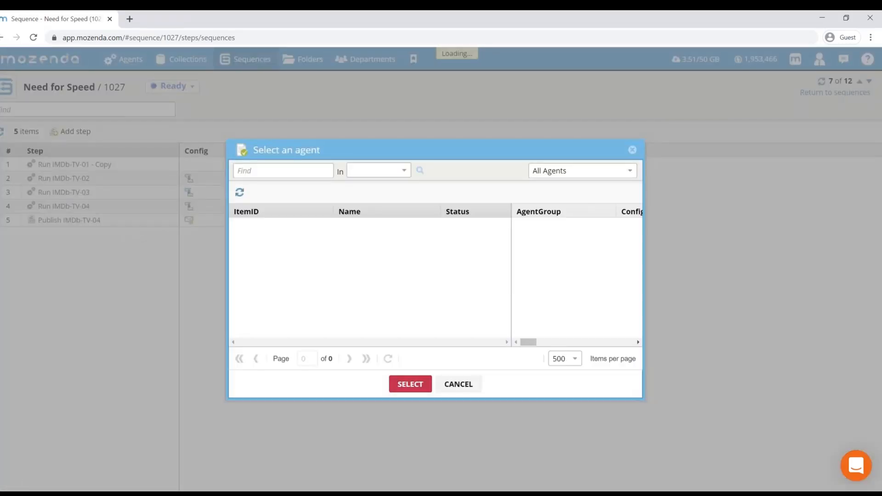
left_click(268, 169)
type("imdb")
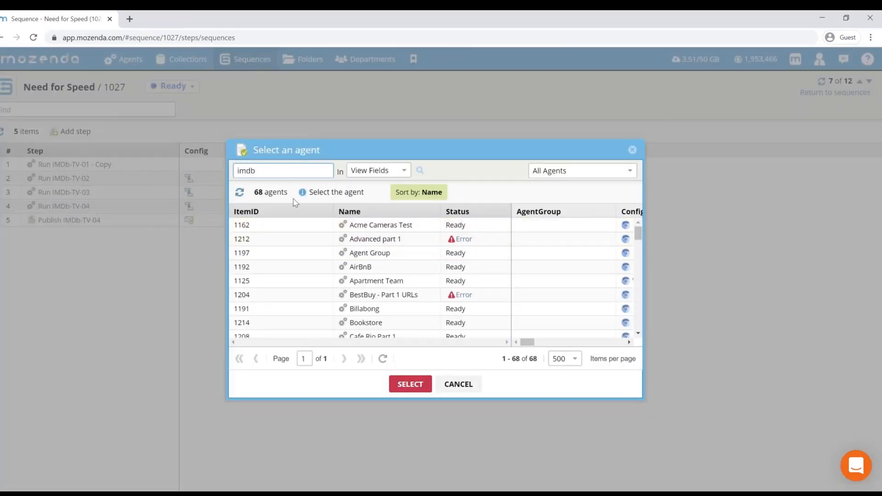
key("Return")
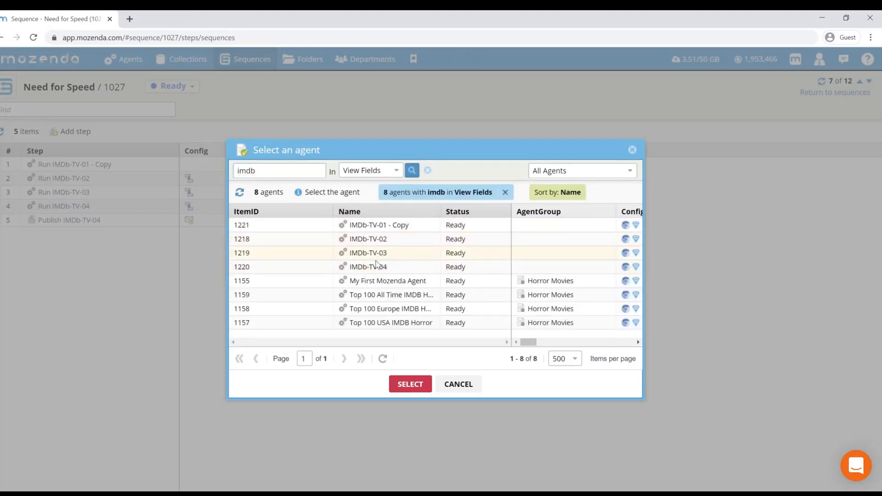
left_click(379, 254)
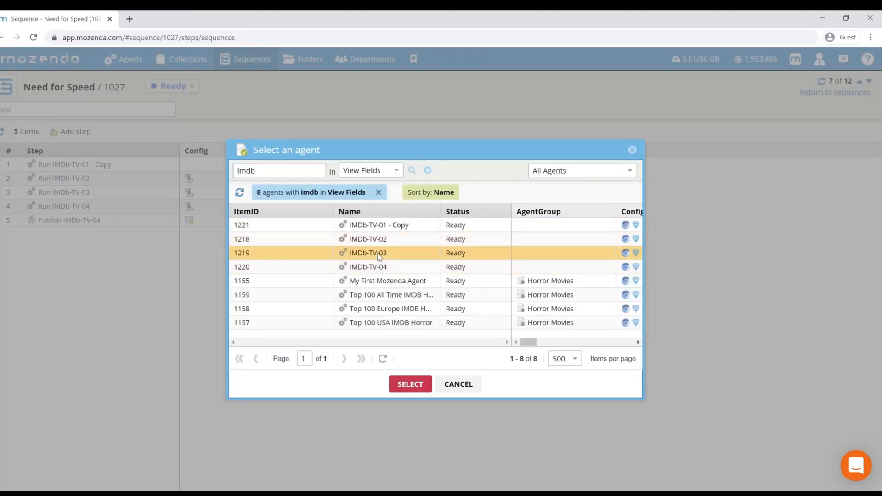
left_click(410, 384)
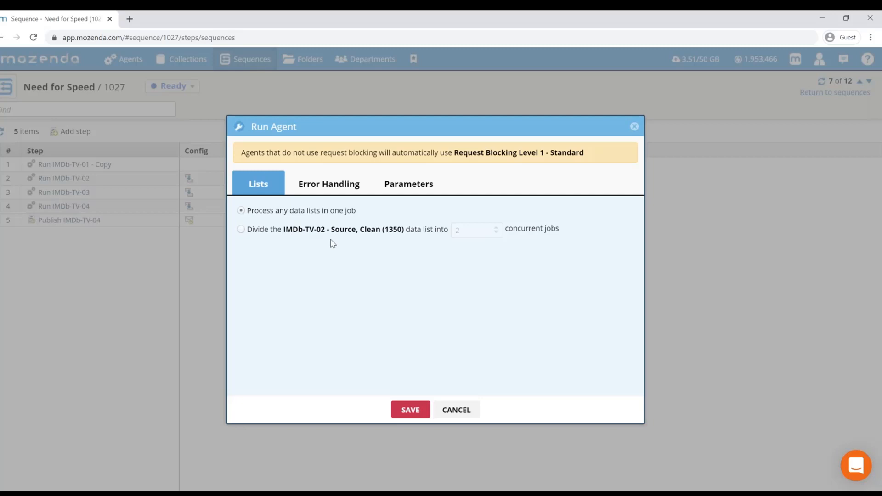
left_click(249, 232)
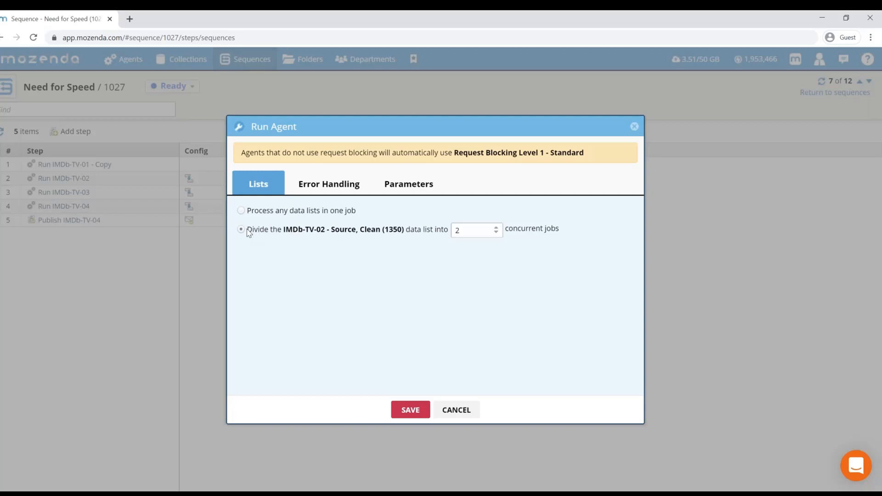
left_click(474, 233)
left_click_drag(475, 233, 446, 232)
left_click(454, 411)
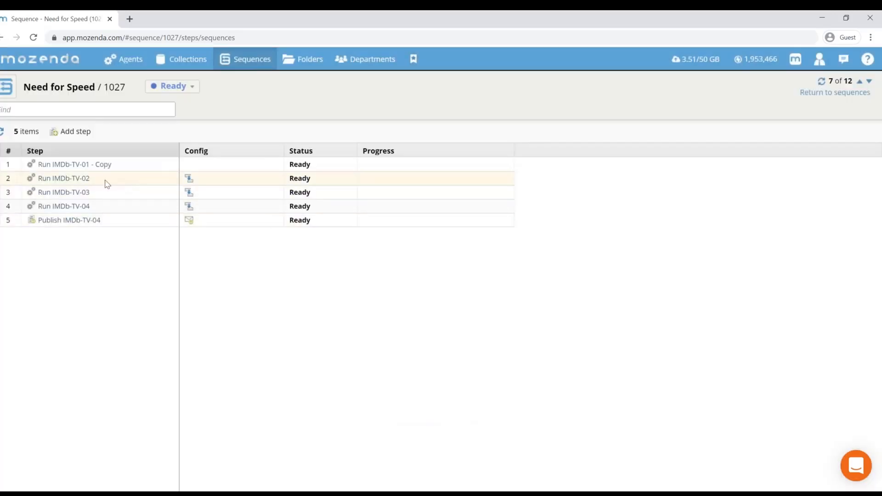
Review the concurrent-job settings of the Run IMDb-TV-02, Run IMDb-TV-03 and Run IMDb-TV-04 steps without changing them.
double_click(83, 180)
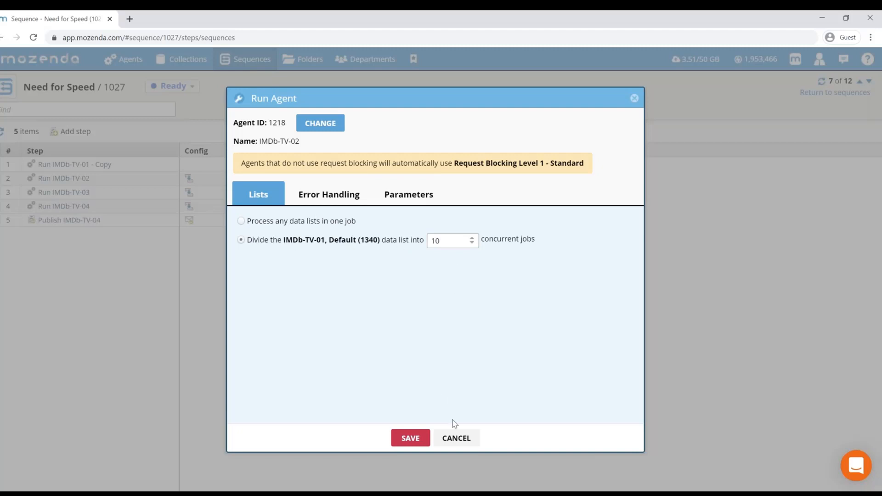
left_click(453, 439)
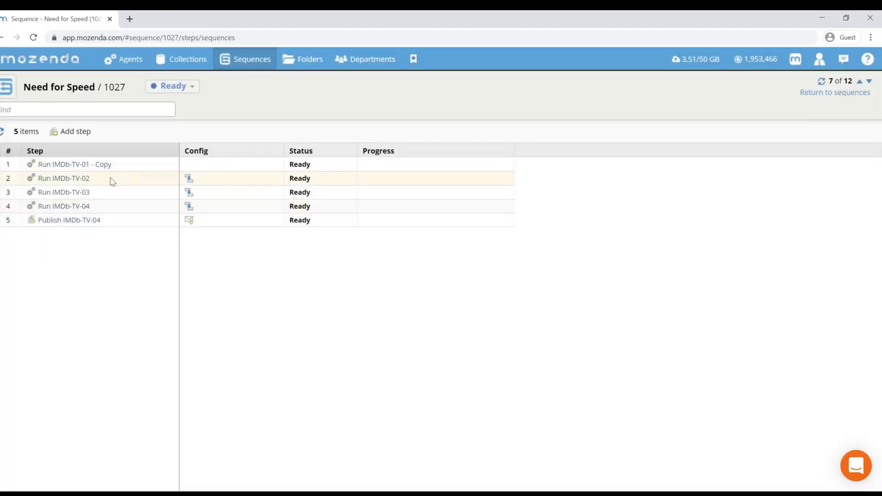
left_click(73, 193)
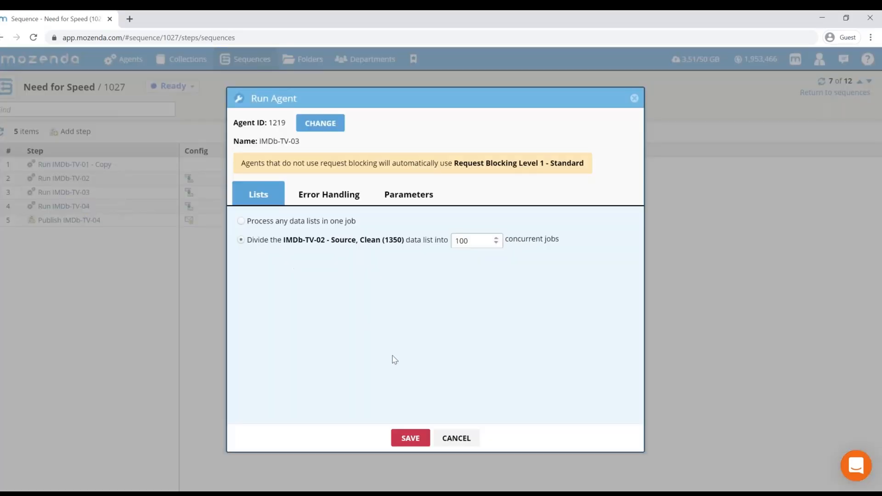
left_click(457, 444)
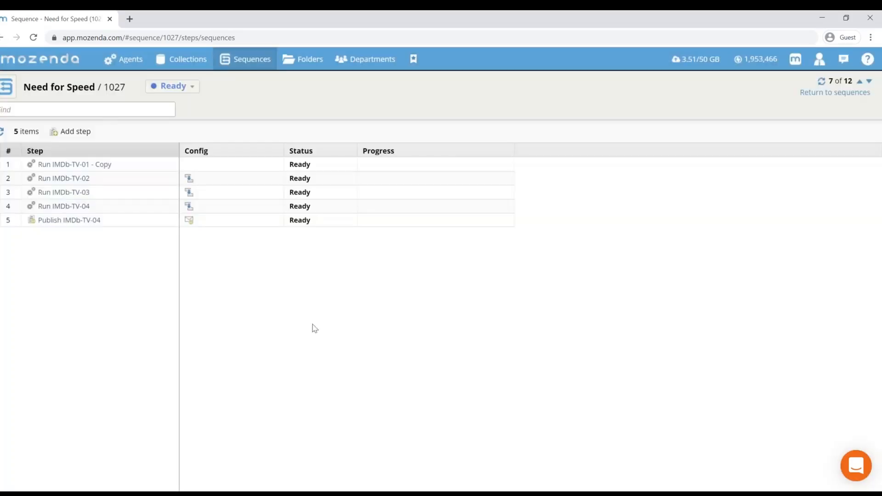
left_click(63, 206)
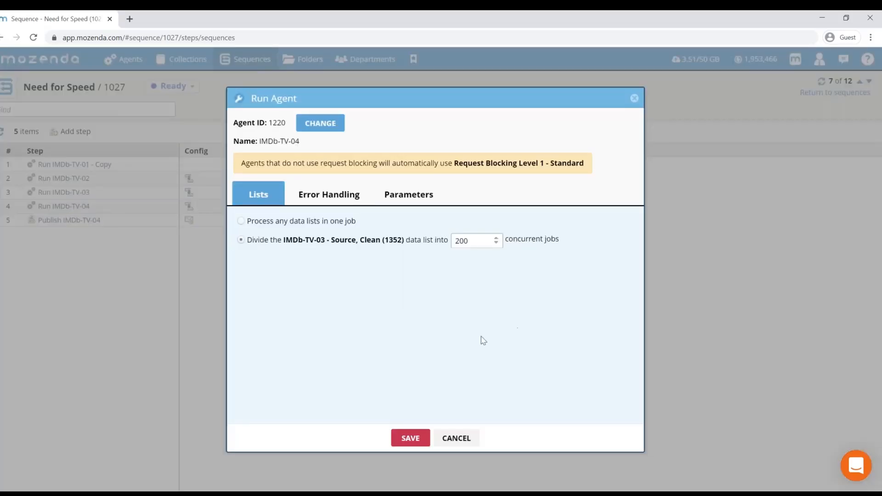
left_click(457, 439)
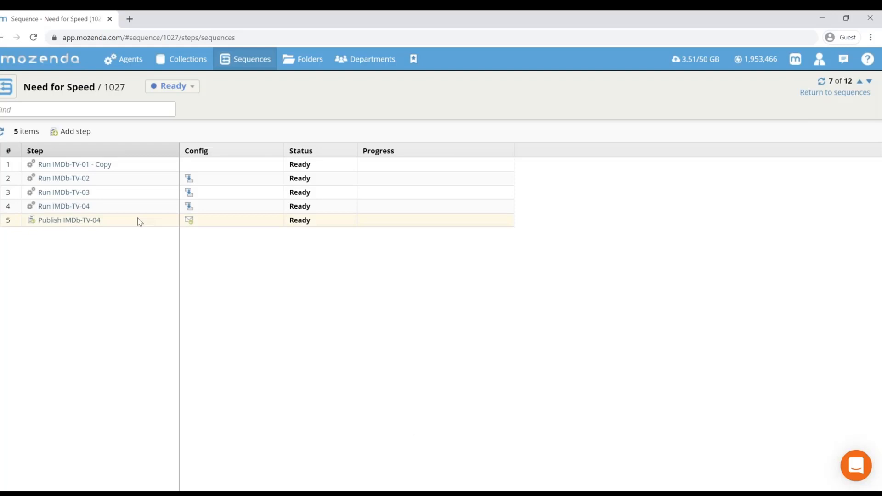
Run the Need for Speed sequence.
left_click(173, 87)
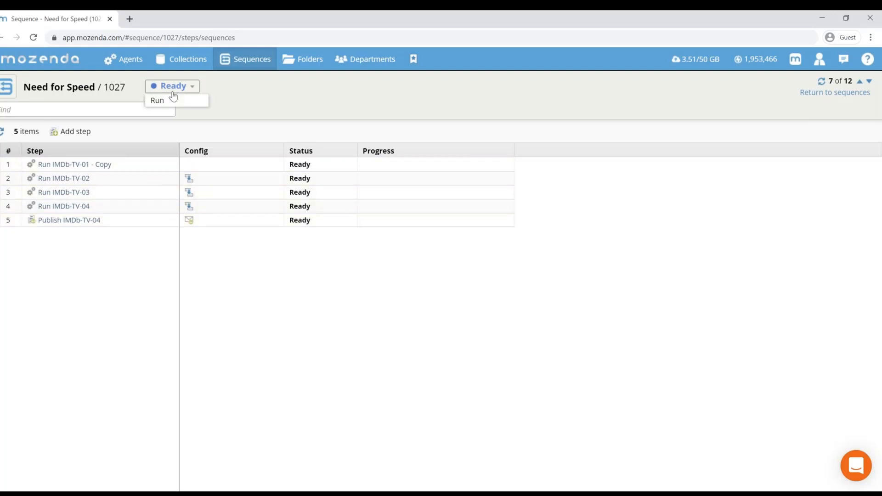
left_click(173, 98)
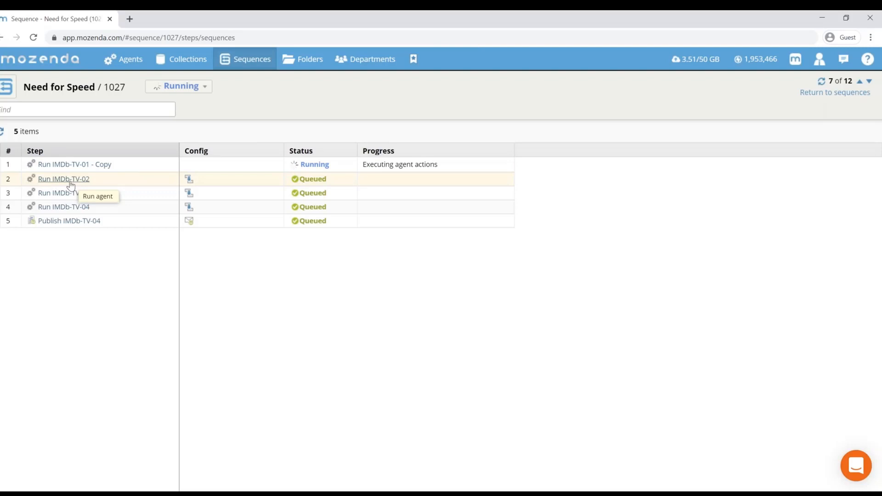
Search all agents for "imdb" and view the data collected by the IMDb-TV-01 - Copy agent.
left_click(111, 59)
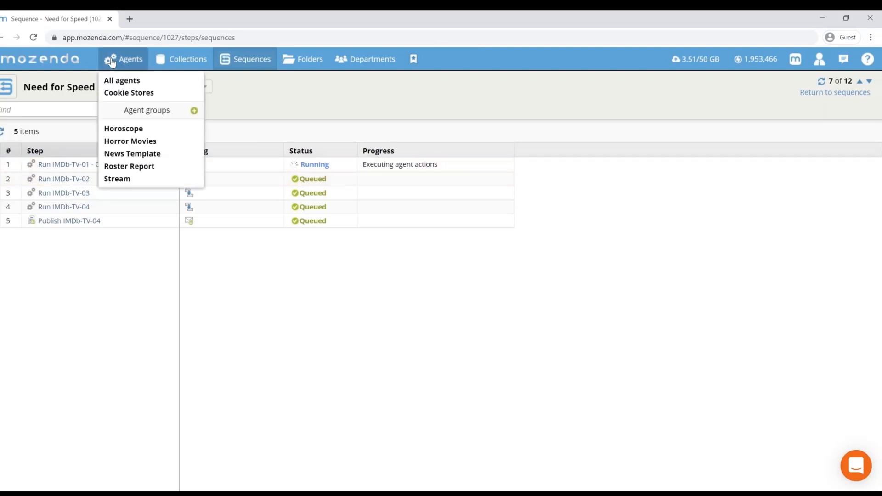
left_click(113, 81)
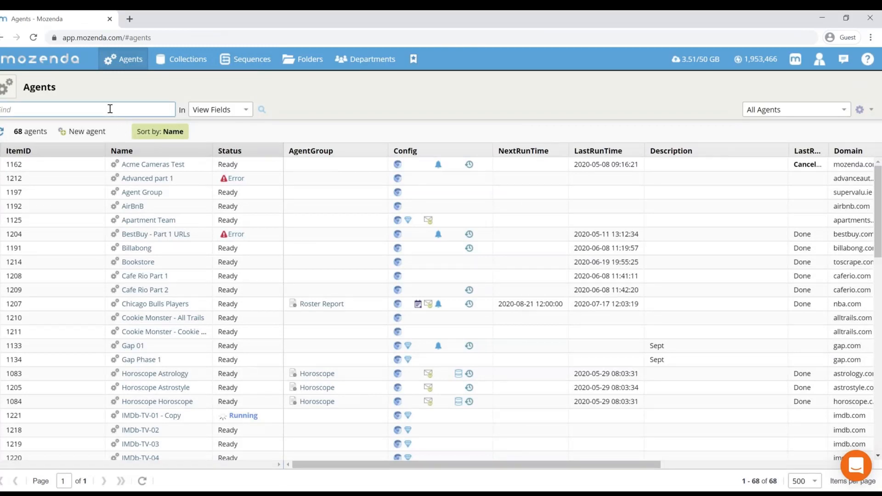
type("imdb")
key("Return")
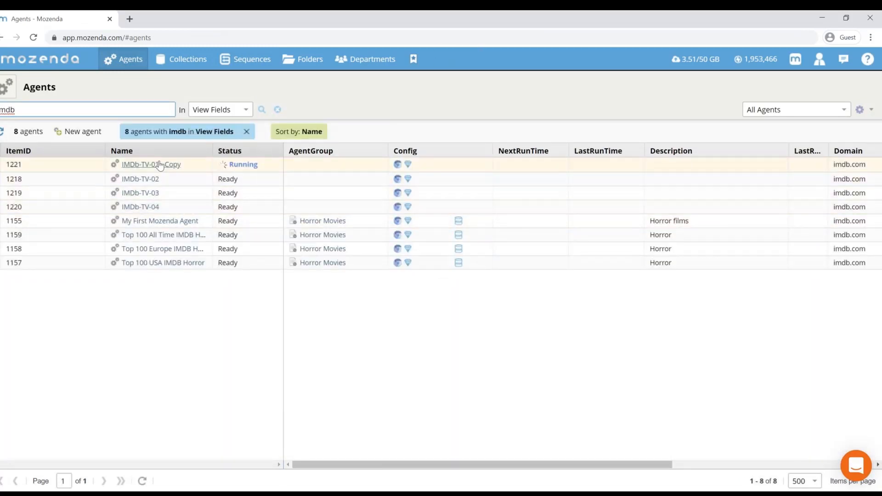
left_click(158, 165)
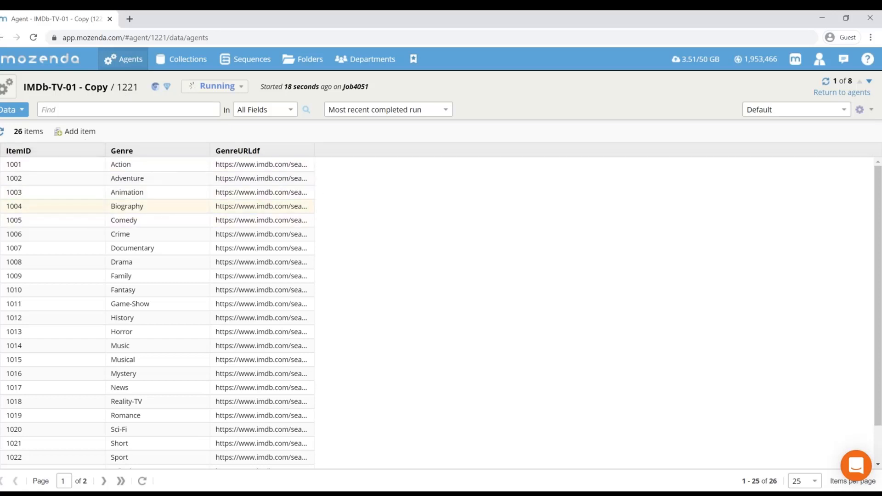
Go back to the agent list, open the IMDb-TV-02 agent and launch it in the Mozenda desktop builder with its window maximized.
left_click(2, 42)
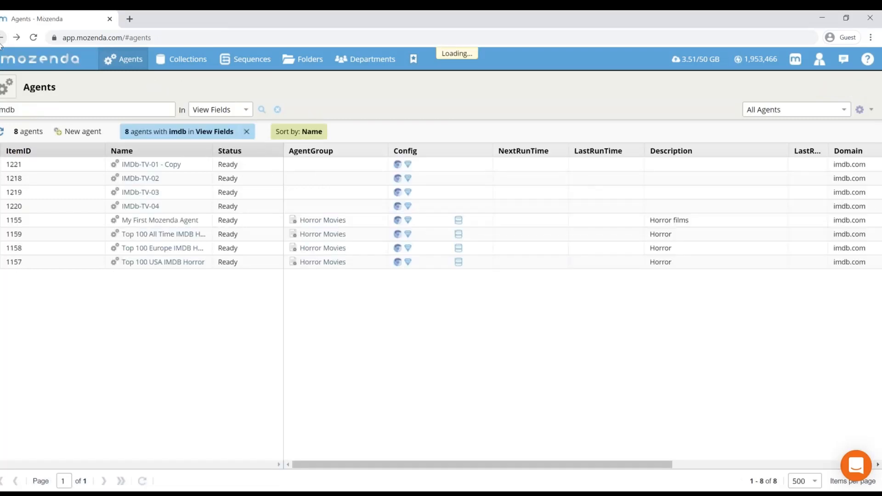
left_click(156, 181)
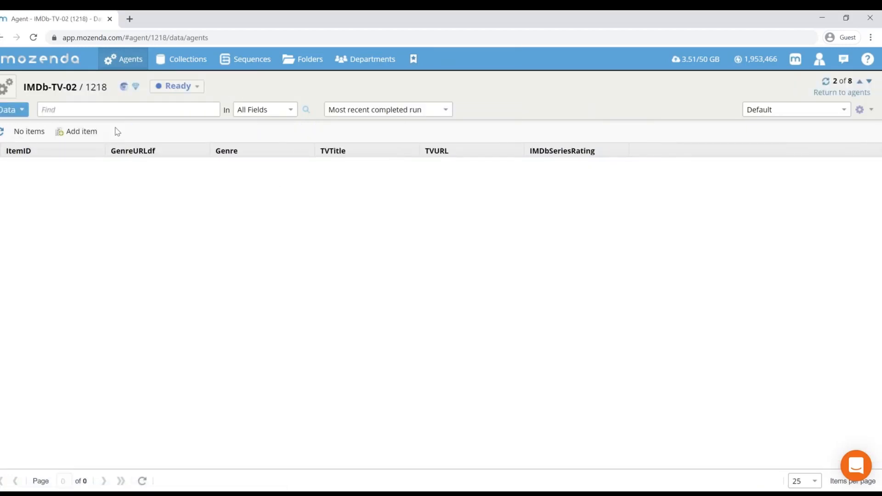
left_click(10, 91)
left_click(31, 108)
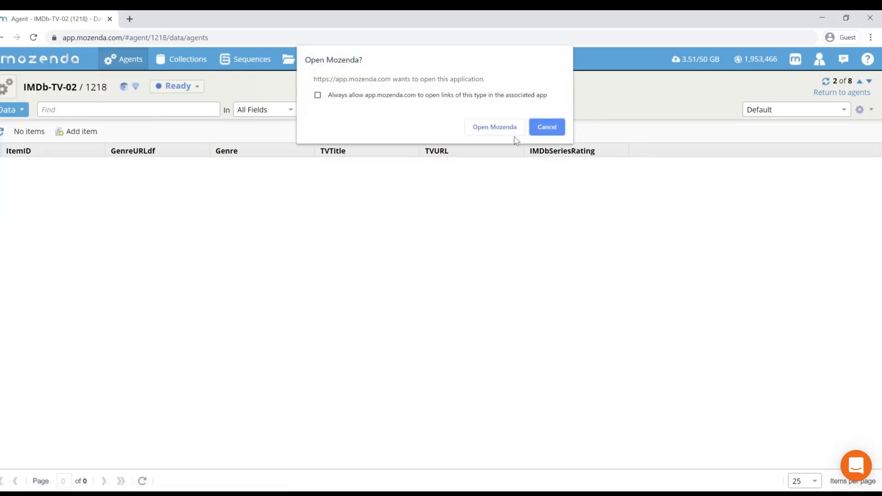
left_click(496, 127)
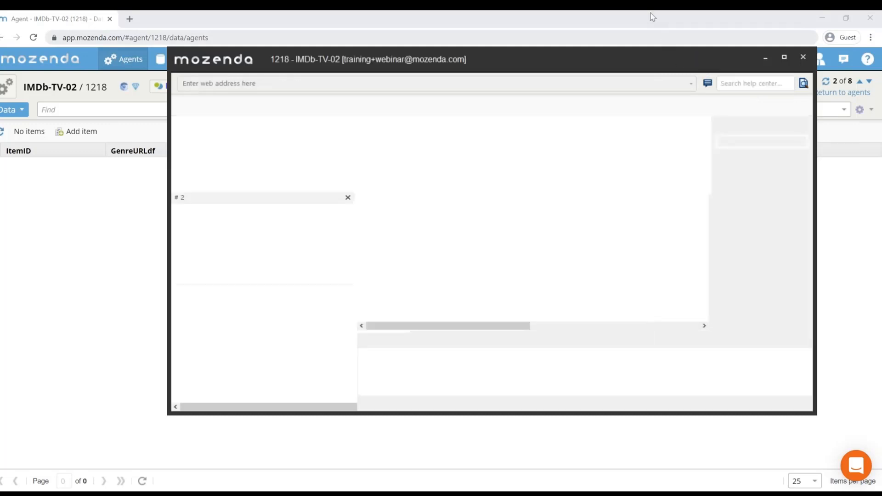
left_click_drag(542, 53, 558, 10)
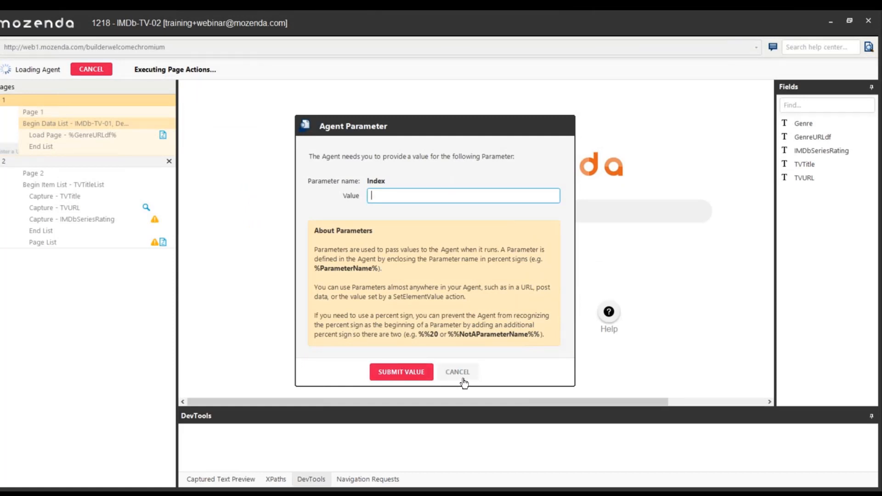
Dismiss the Index parameter prompt and view the additional settings of Page 1's Begin Data List action.
left_click(462, 375)
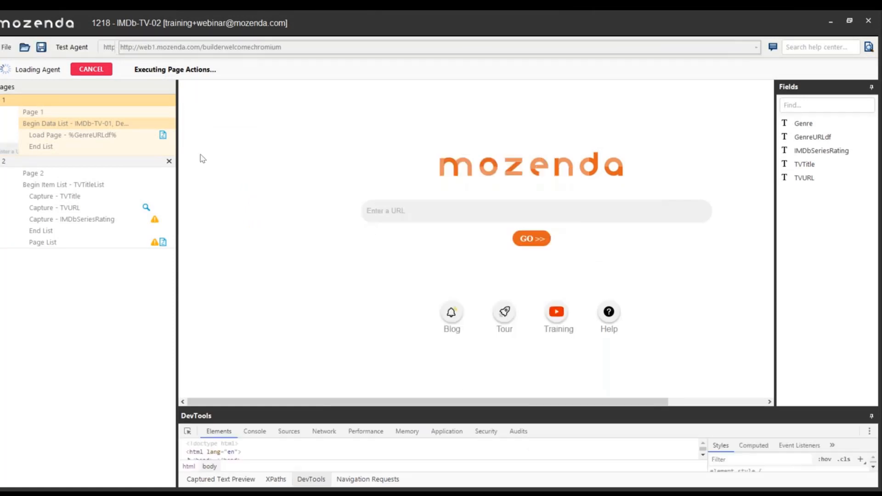
right_click(125, 130)
left_click(130, 202)
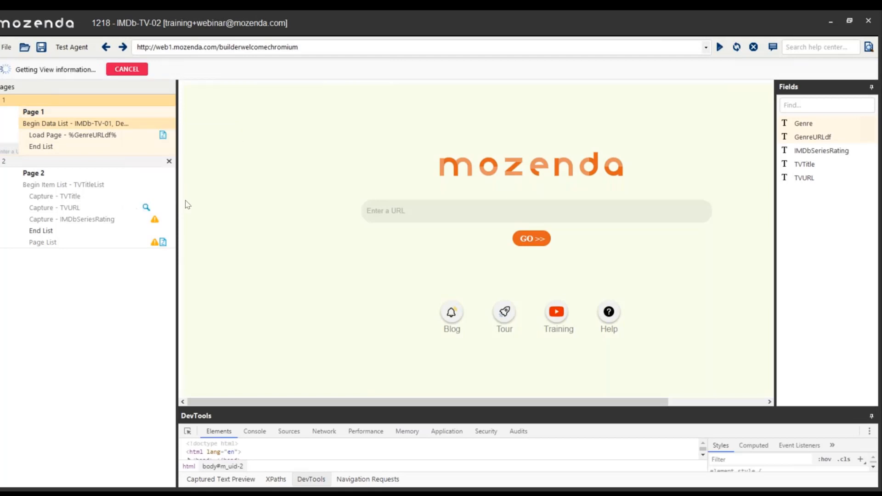
left_click(119, 308)
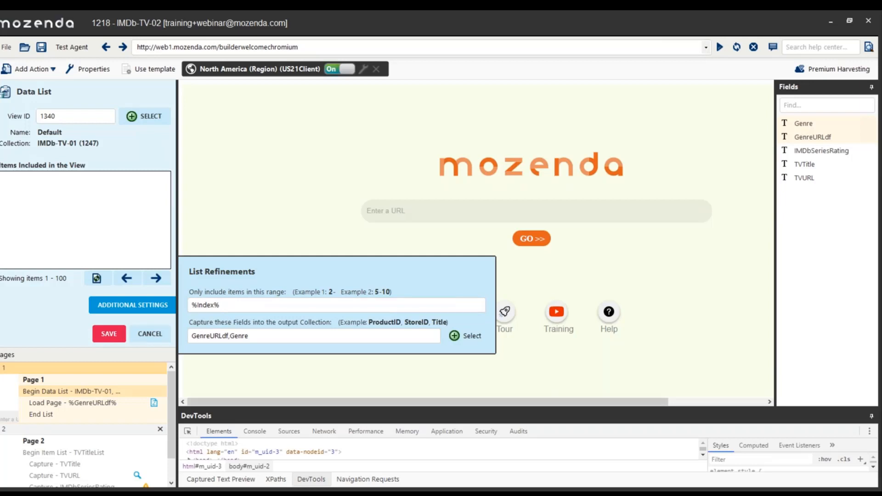
Switch back to the browser, list the IMDb-TV-02 agent's jobs and examine the statistics of jobs 13714 and 13710.
mouse_move(389, 495)
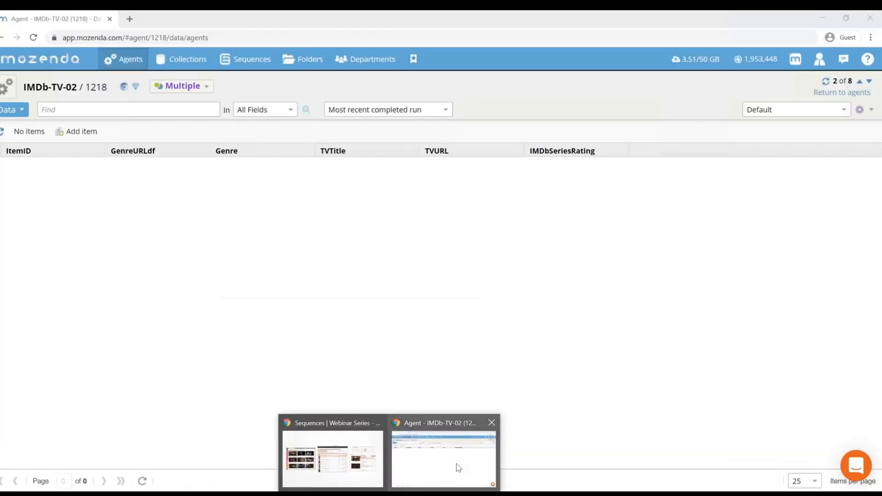
left_click(456, 464)
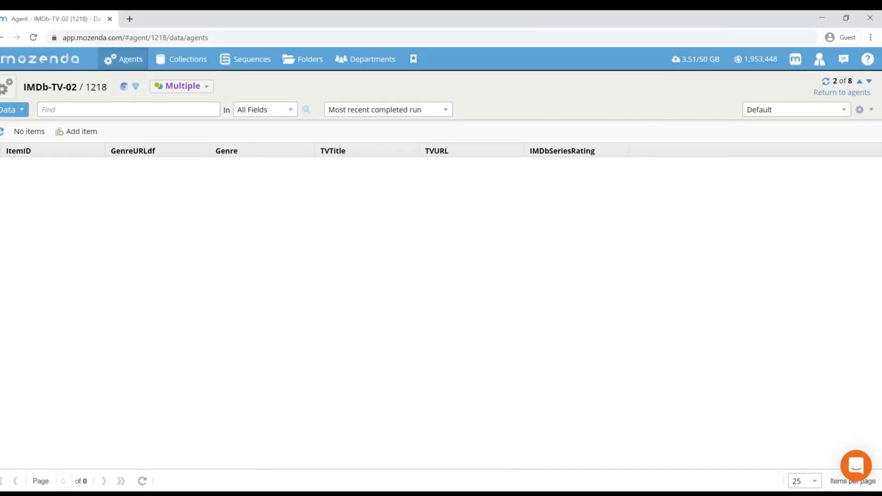
left_click(12, 110)
left_click(17, 157)
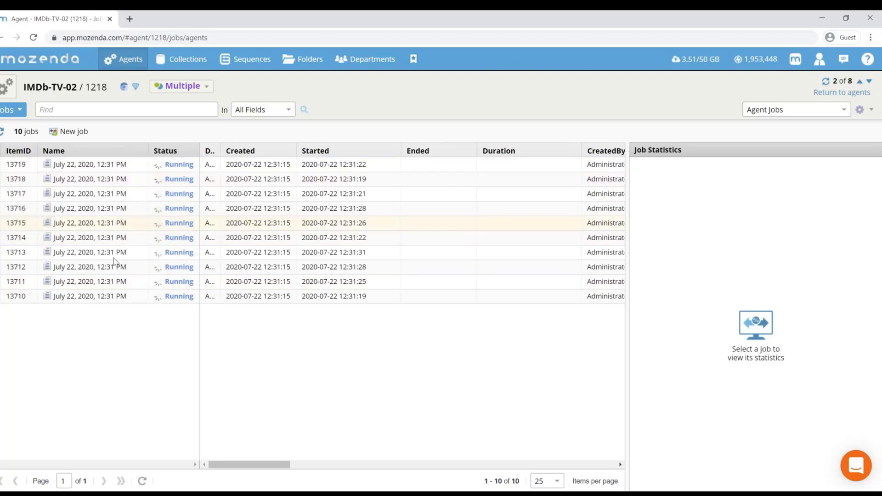
left_click(141, 237)
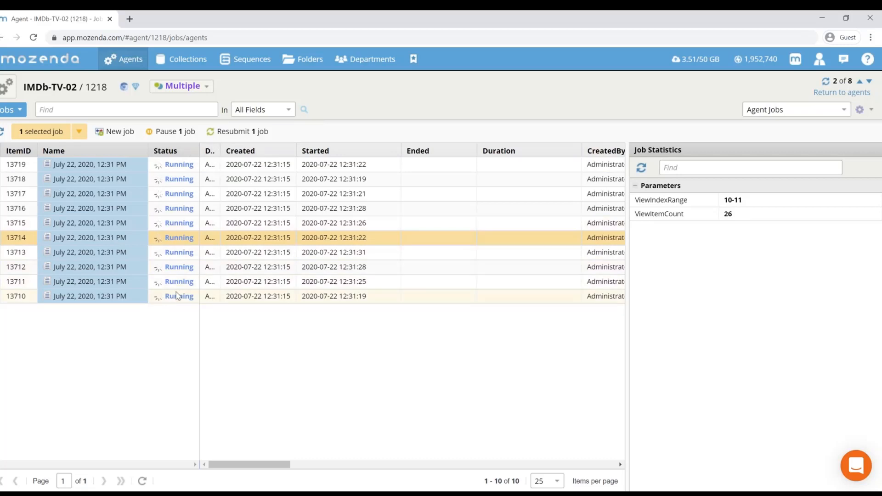
left_click(567, 297)
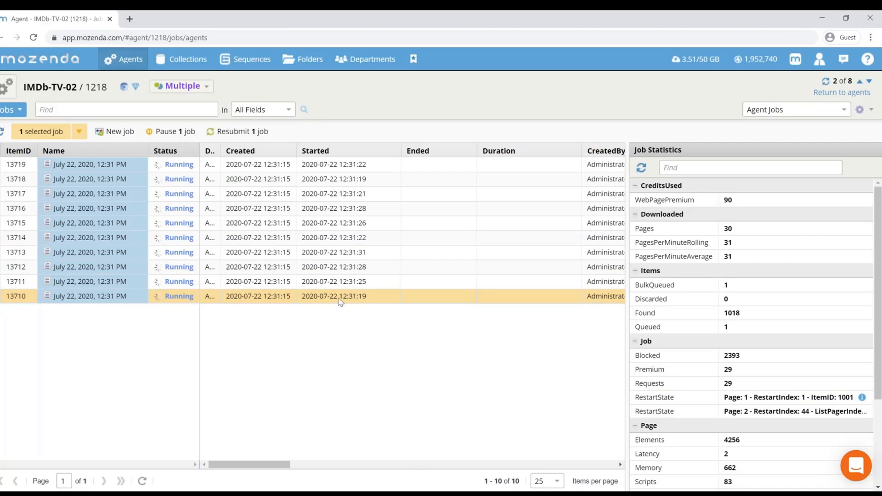
Examine job 13712's statistics, switch back to the agent builder and close the Data List settings without saving.
left_click(311, 271)
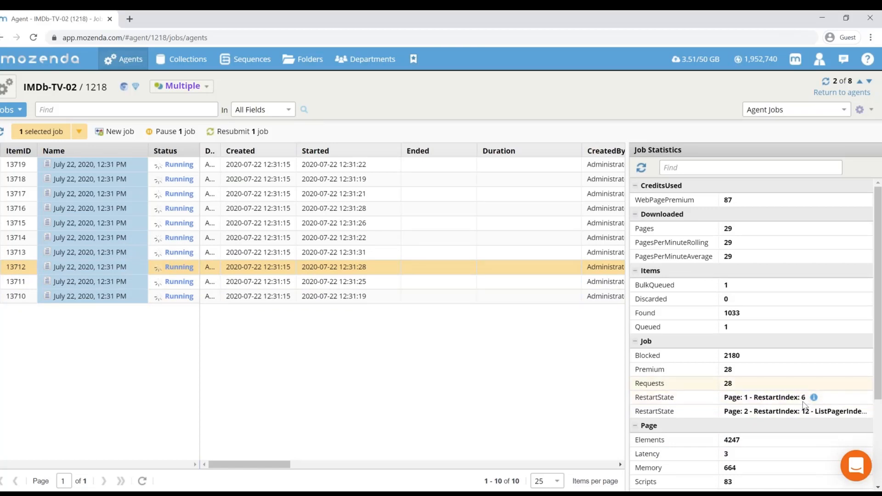
left_click(424, 494)
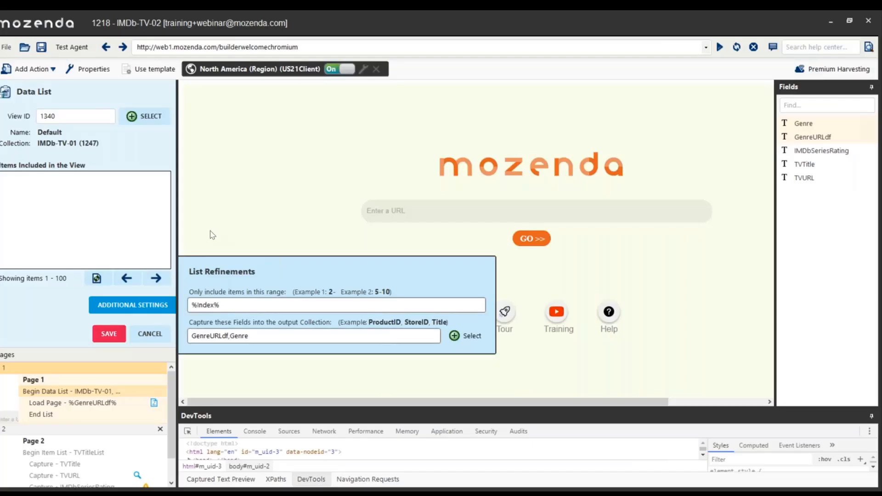
left_click(147, 334)
Test the IMDb-TV-02 agent with the Index parameter set to 6 and dismiss the Element Not Found notice.
left_click(81, 47)
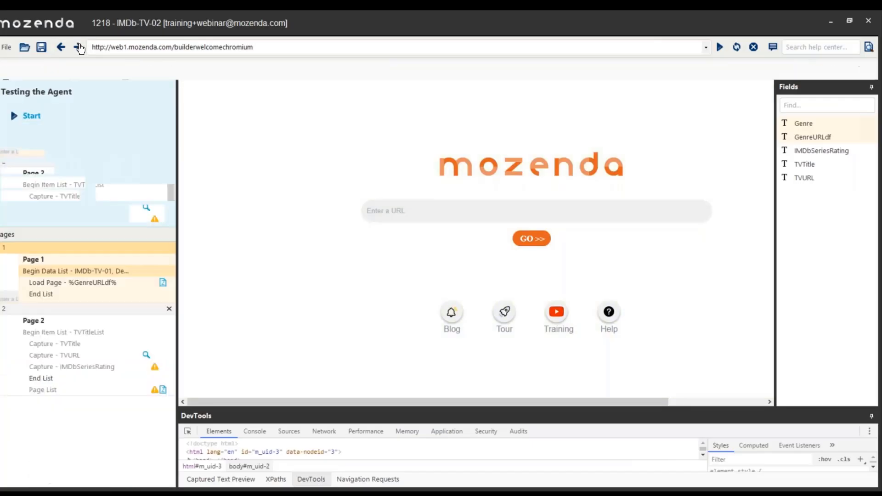
left_click(9, 113)
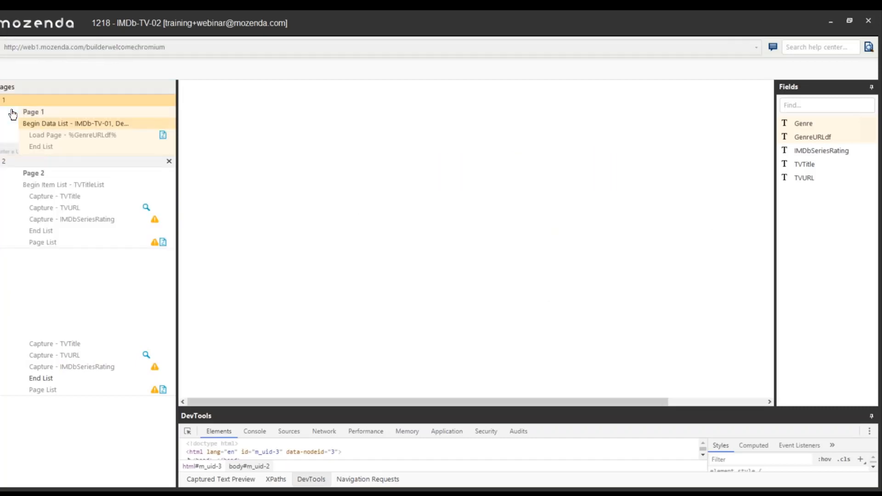
type("6")
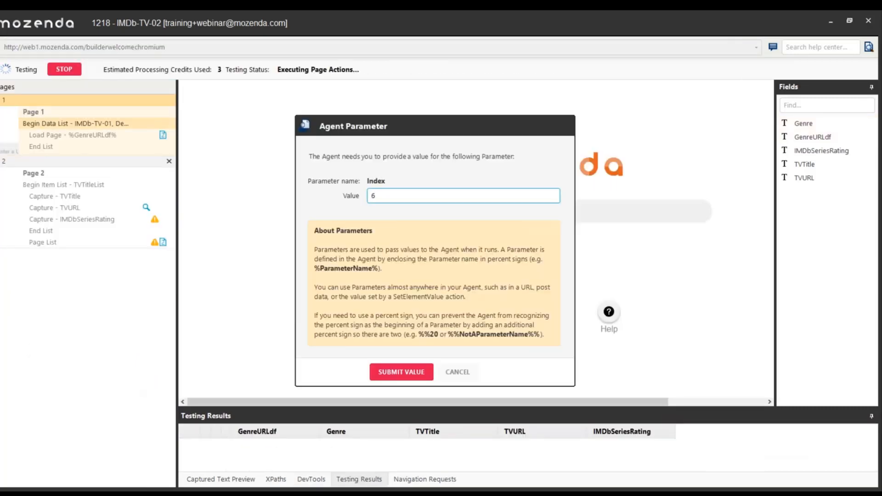
key("Return")
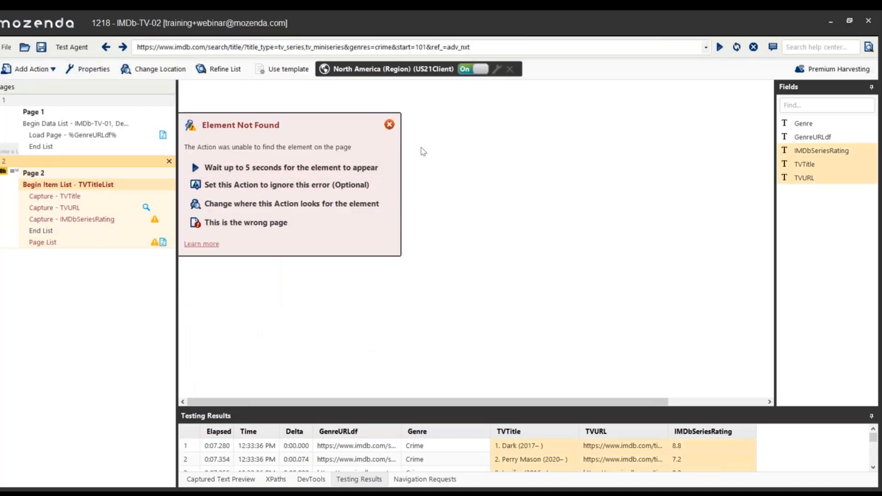
left_click(390, 125)
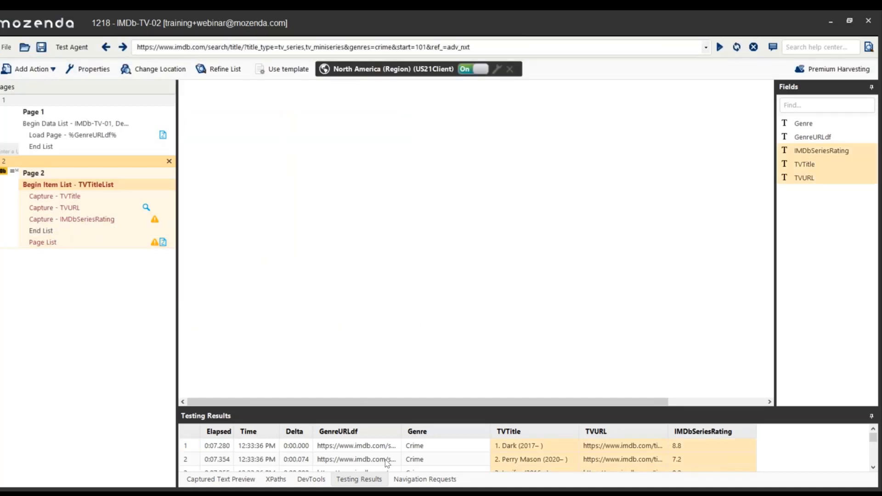
Enlarge the results area to review the navigation requests, and enable Request Blocking at Level 1 - Standard in the builder settings.
left_click_drag(453, 410, 473, 311)
left_click(6, 48)
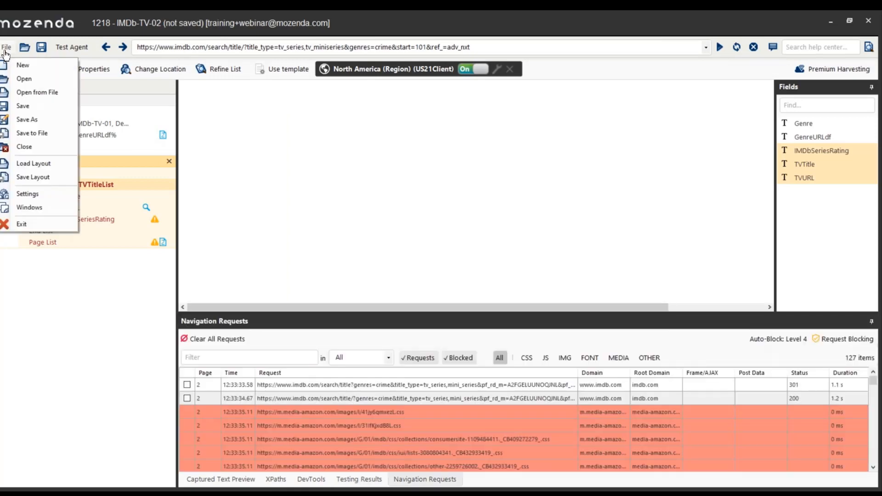
left_click(27, 193)
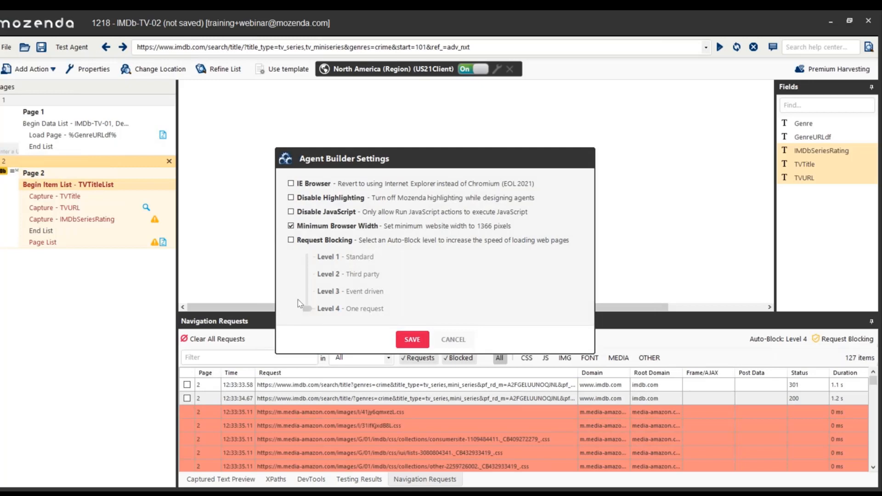
left_click(291, 240)
left_click_drag(308, 308, 314, 253)
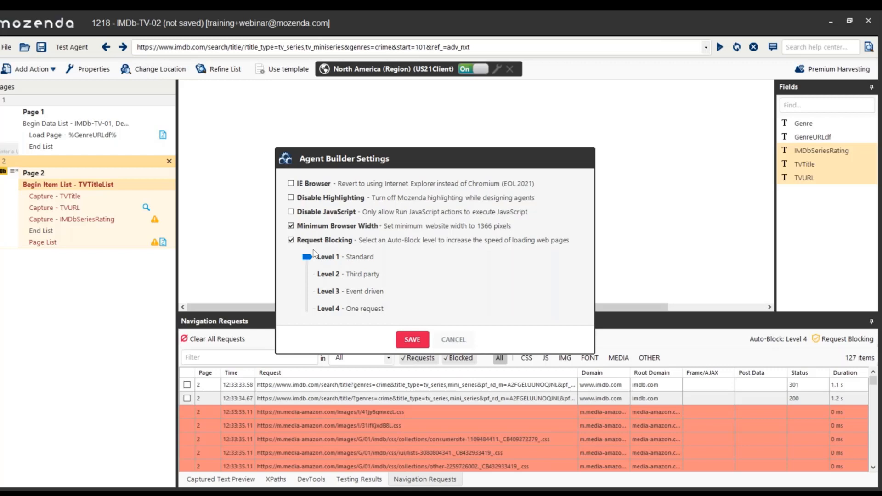
left_click(407, 346)
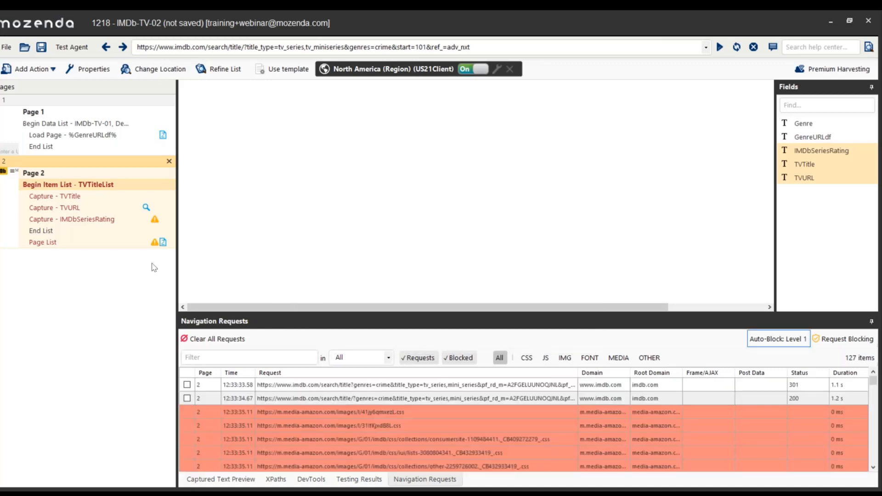
Restart the agent test from the beginning with Index 6, stop it after several result pages and leave test mode.
left_click(65, 47)
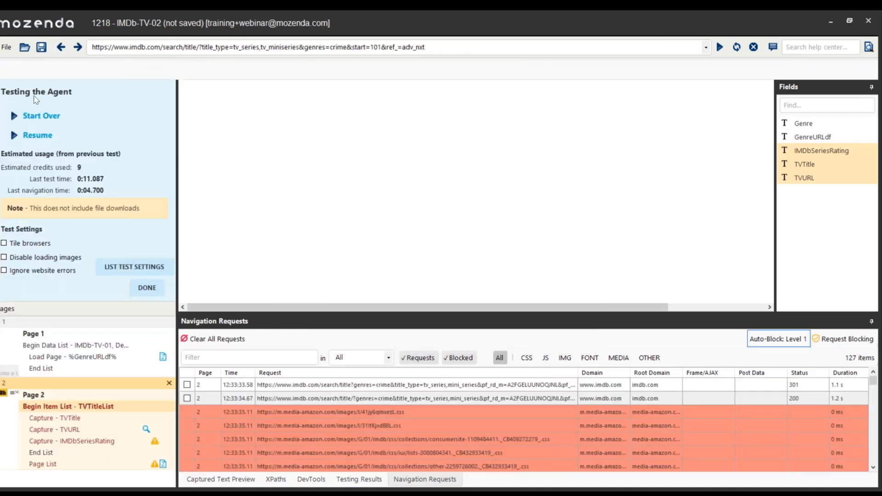
left_click(44, 116)
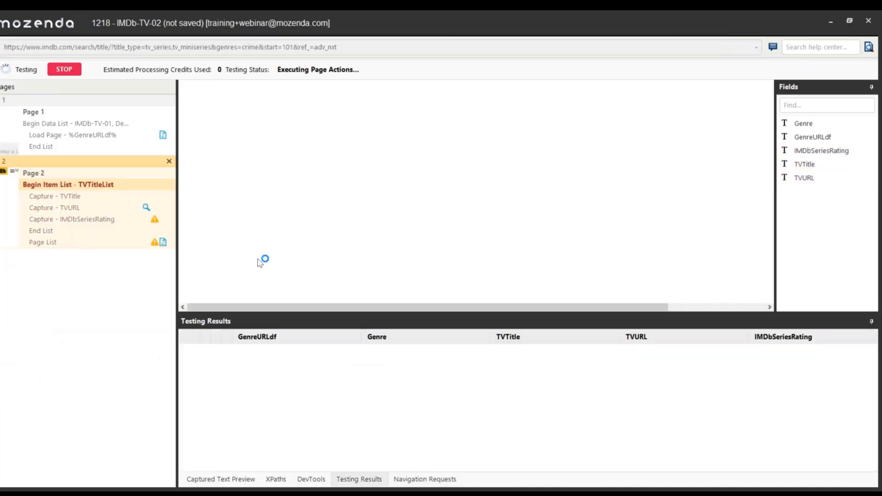
type("4")
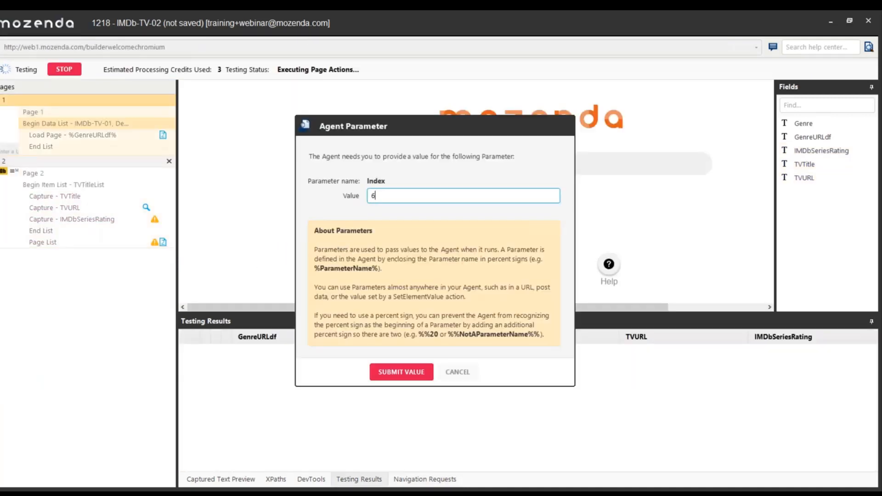
key("Return")
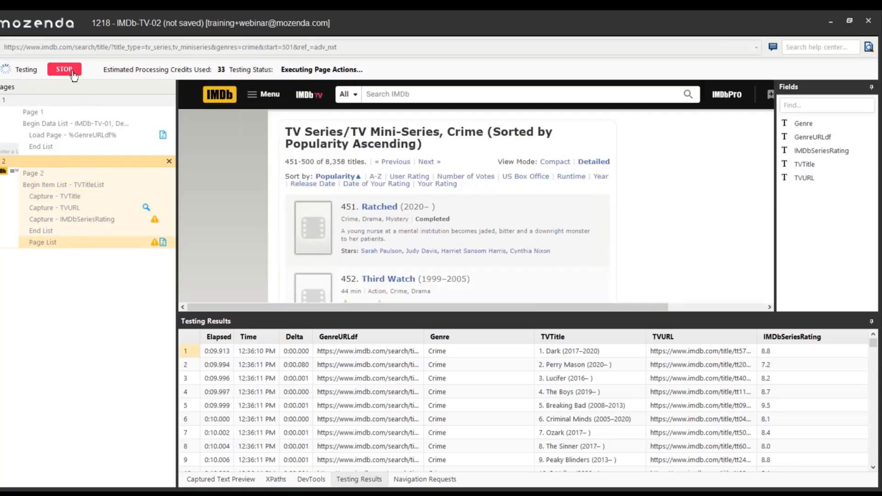
left_click(73, 74)
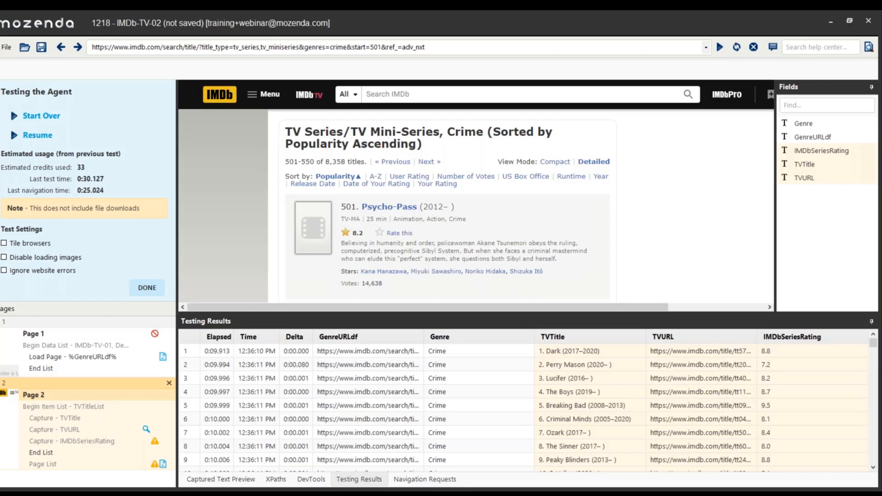
left_click(147, 288)
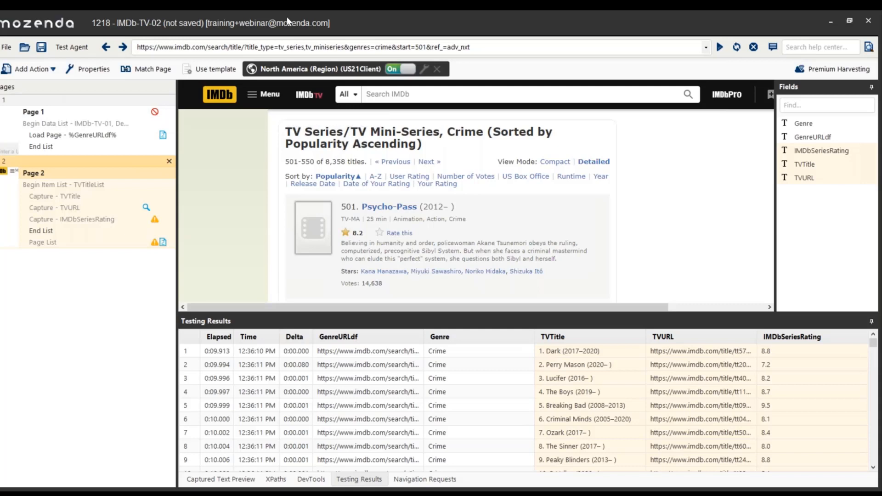
View the item included in Page 1's Begin Data List action and close its properties without saving.
left_click(96, 137)
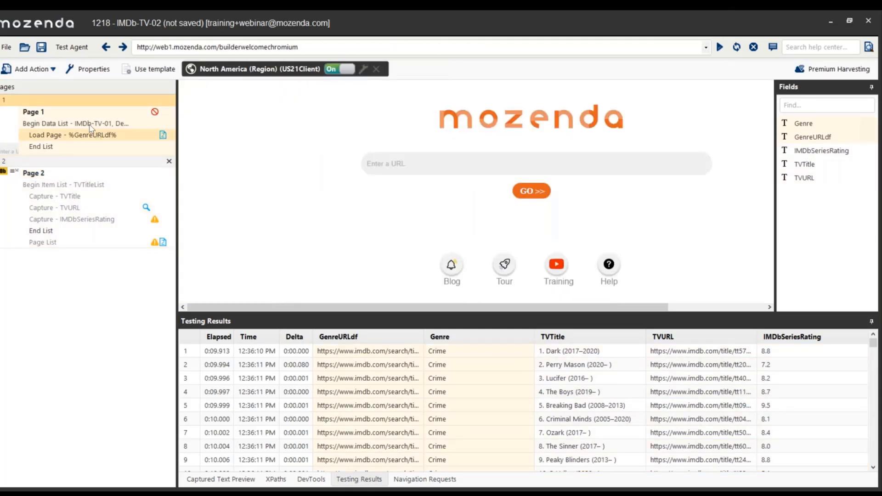
right_click(90, 128)
left_click(108, 201)
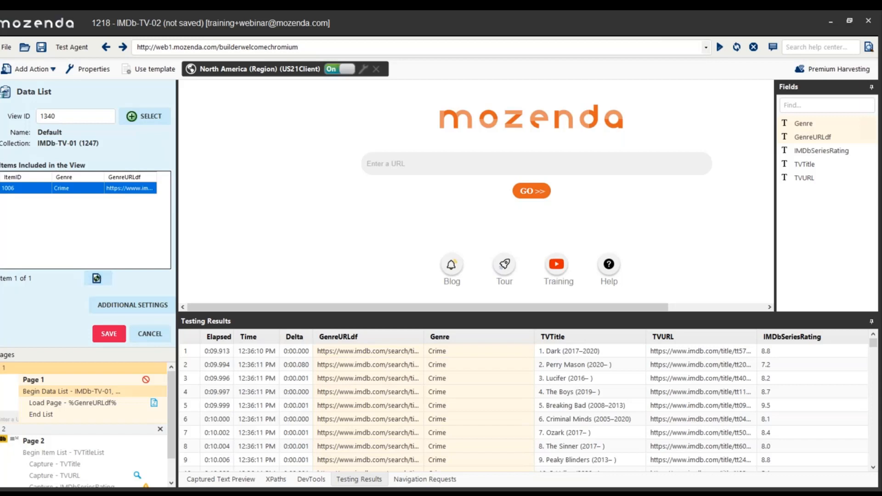
left_click(150, 333)
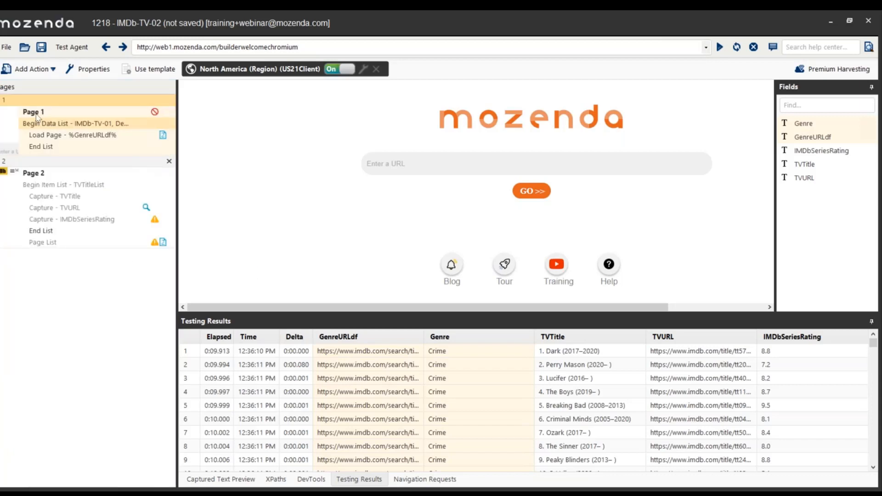
Add an input list after Page 1's End List, using the Clean view of the IMDb-TV-01 - Copy collection.
left_click(36, 149)
left_click(48, 70)
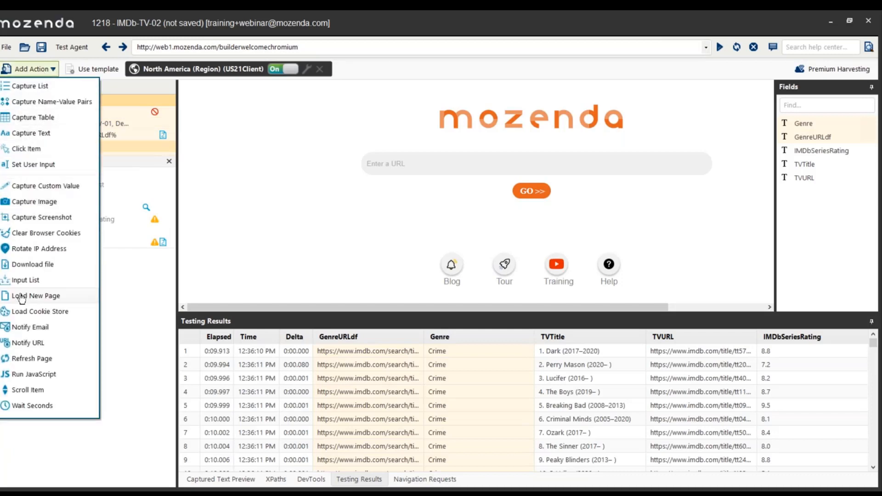
left_click(25, 285)
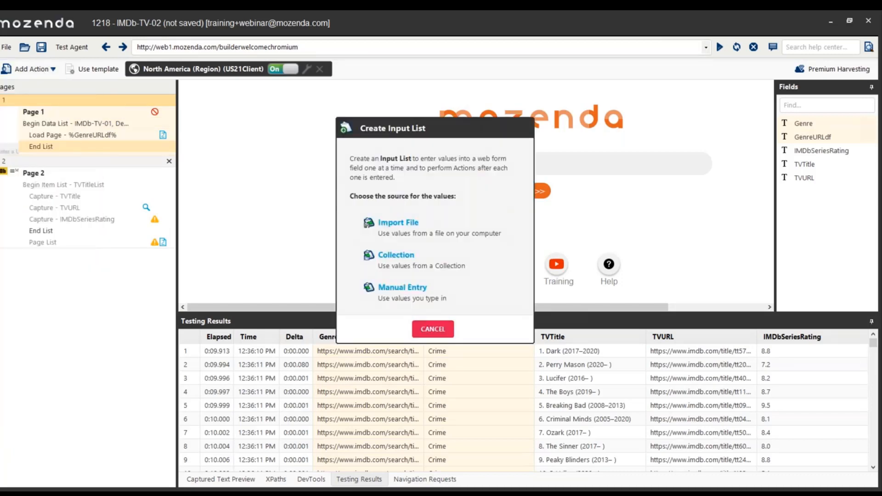
left_click(419, 266)
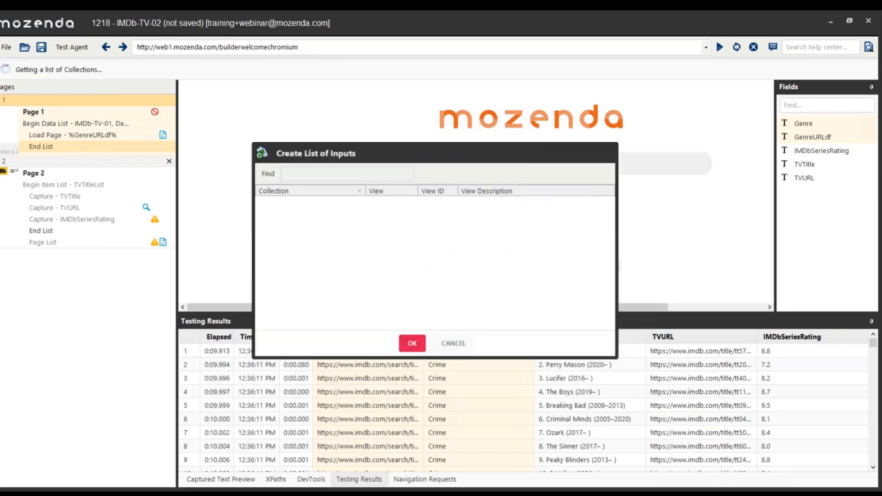
left_click(324, 174)
type("imdb")
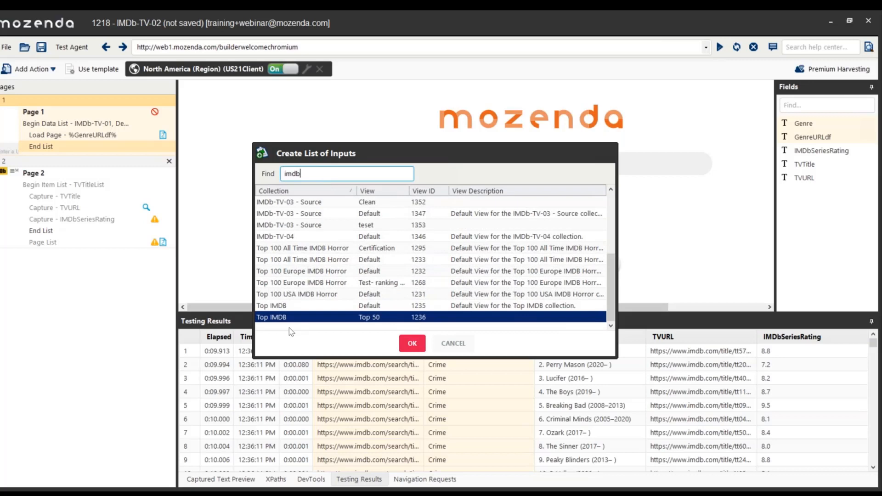
scroll(307, 262, "up", 2)
scroll(307, 262, "up", 3)
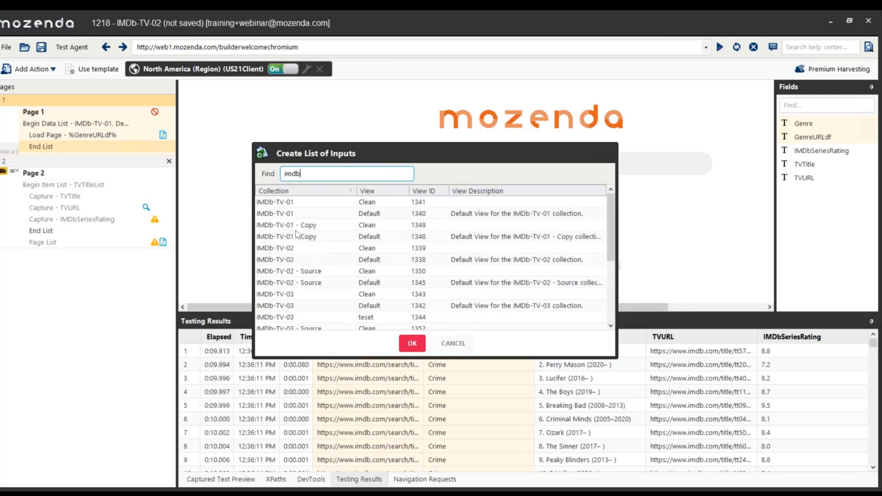
left_click(385, 226)
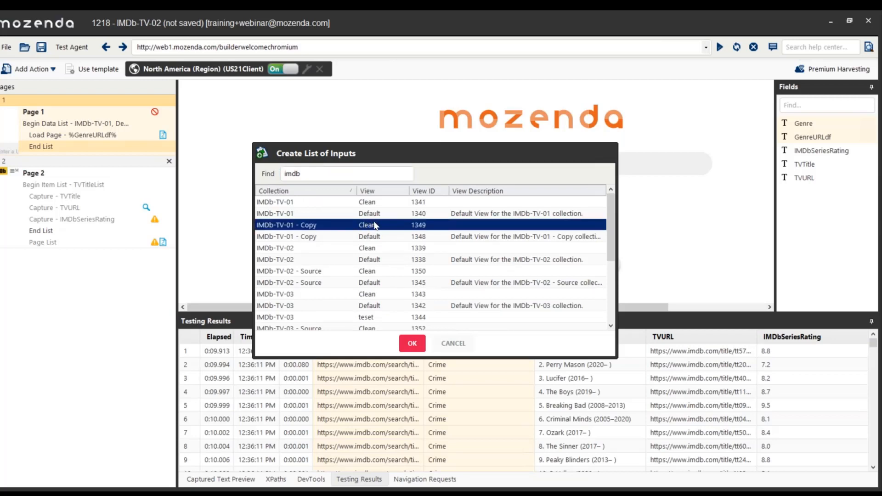
left_click(413, 345)
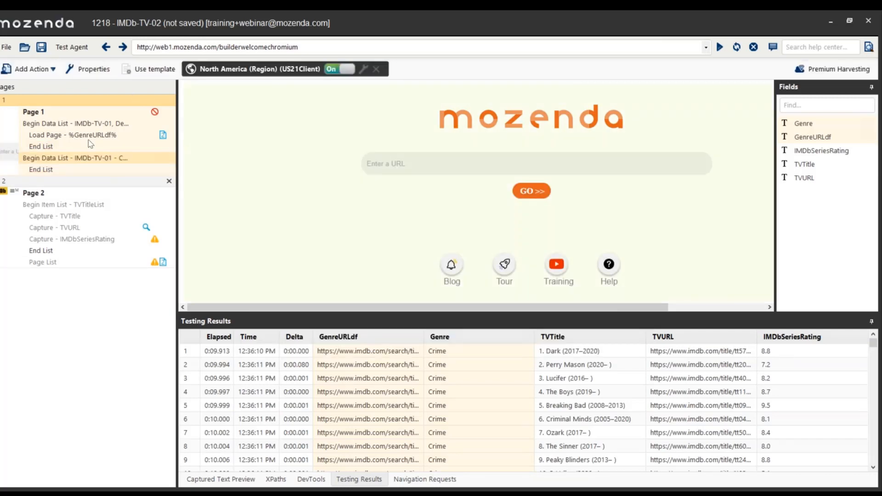
Set the new data list's refinements to capture the Genre and GenreURLdf fields into the output collection.
right_click(88, 157)
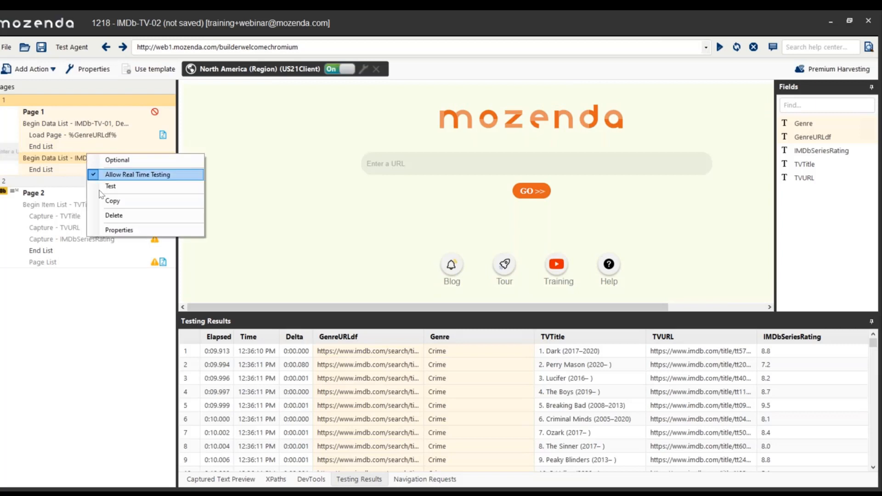
left_click(106, 231)
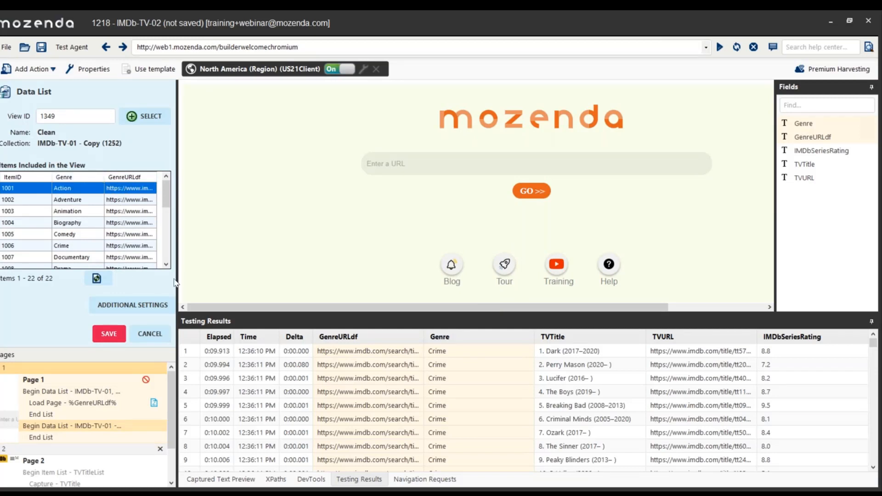
mouse_move(107, 310)
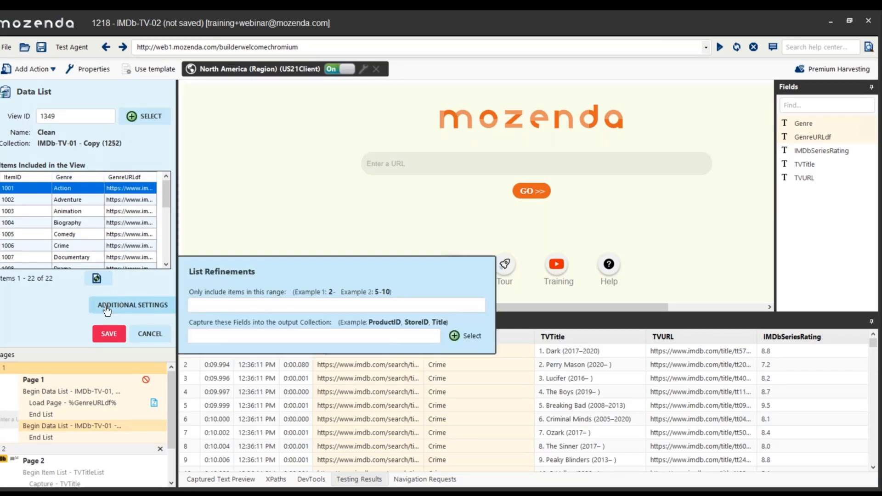
left_click(465, 338)
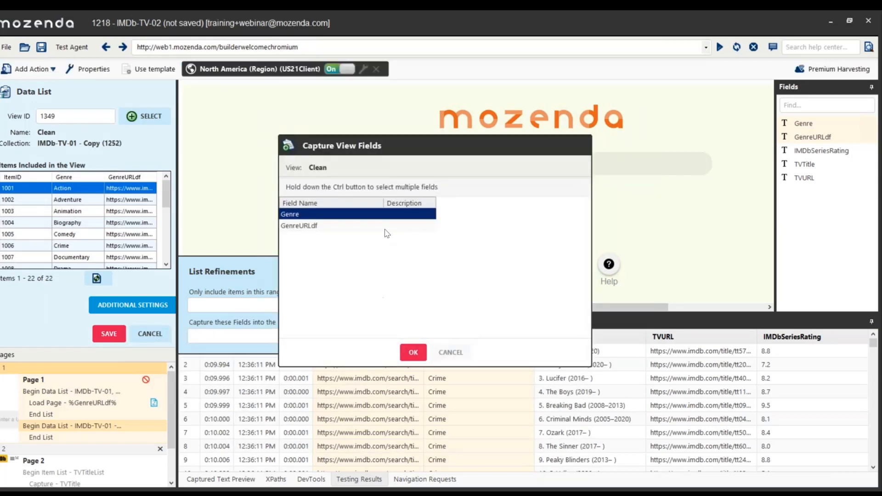
left_click(386, 226)
left_click(394, 220)
left_click(376, 227)
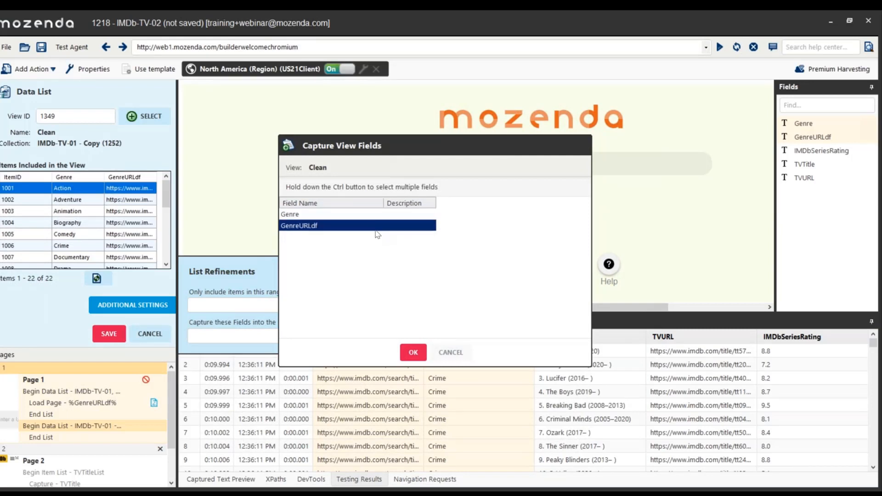
left_click(357, 214, "ctrl")
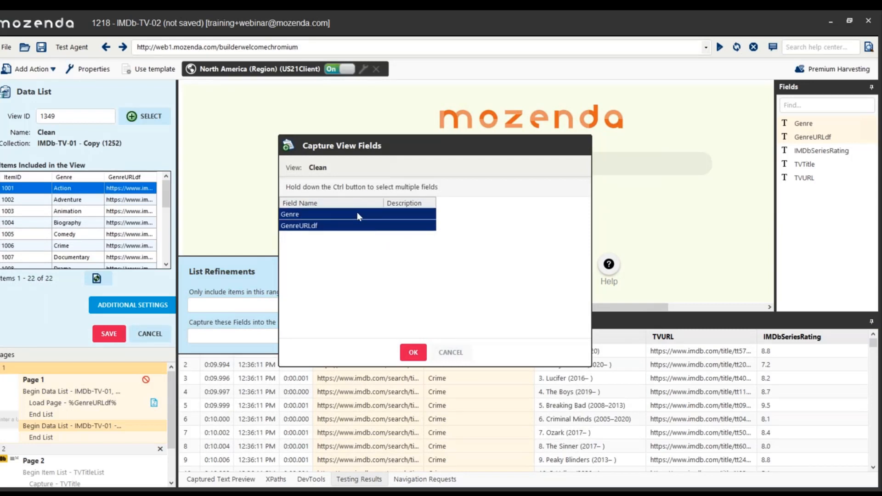
left_click(409, 353)
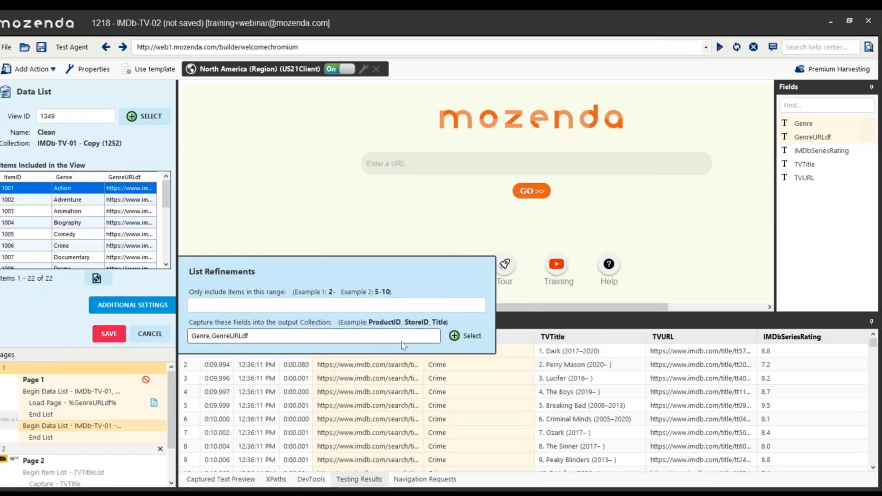
Reselect GenreURLdf and Genre as the captured fields, restrict the list's item range to %INDEX% and save the data list.
left_click(466, 339)
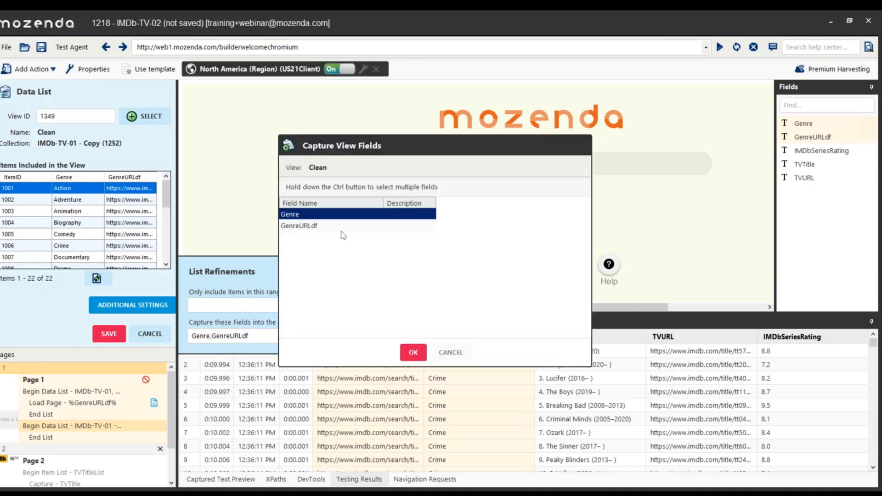
left_click(325, 227, "ctrl")
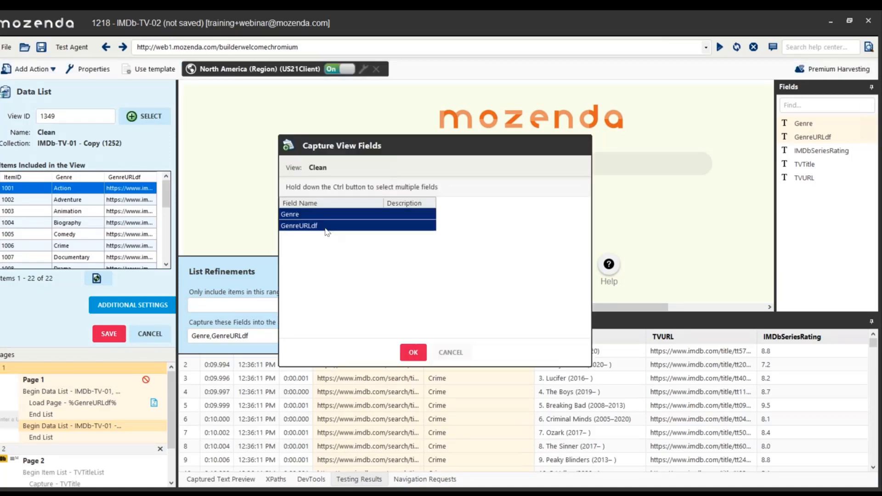
left_click(409, 355)
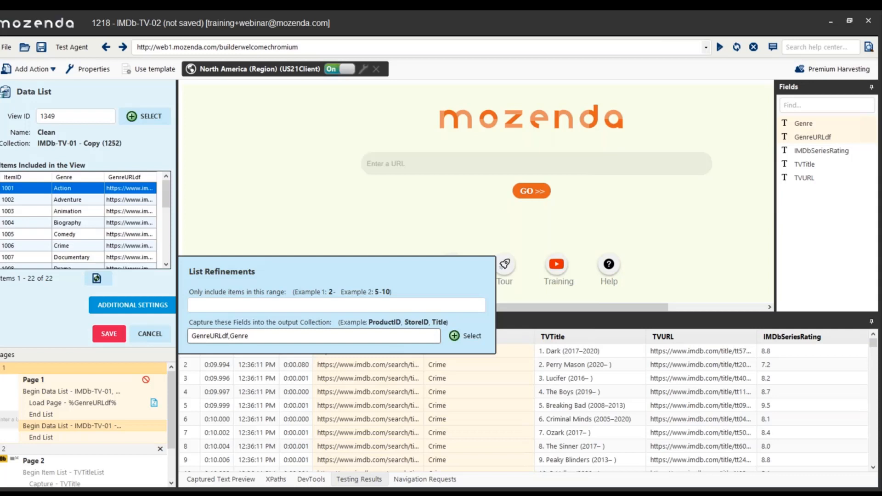
left_click(397, 305)
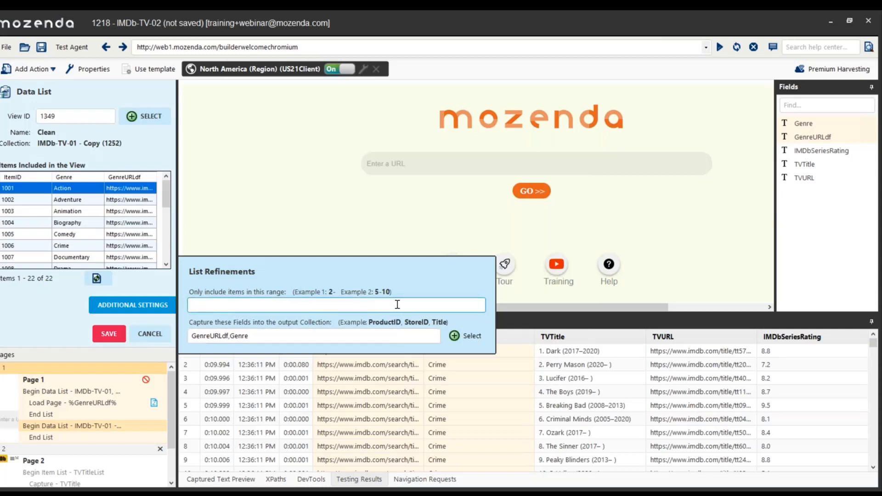
type("%%")
key("Left")
type("INDEX")
left_click(109, 334)
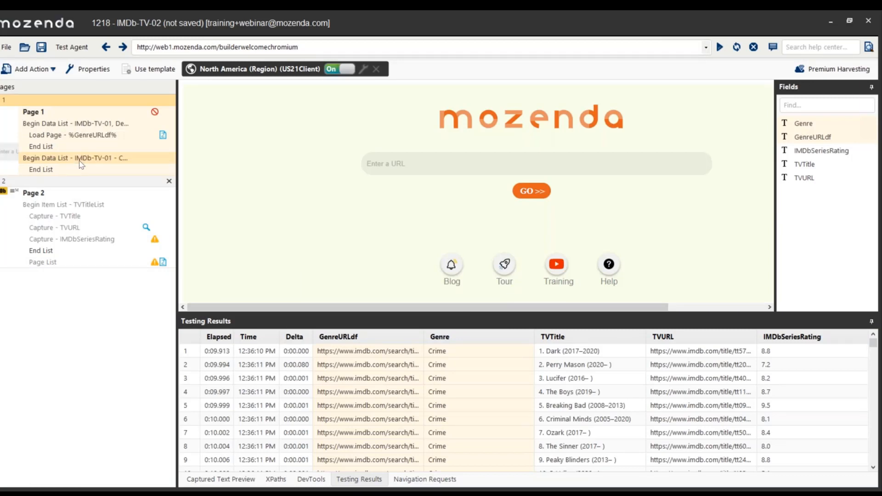
Check the item included in Page 1's first data list and close its properties without saving.
key("Delete")
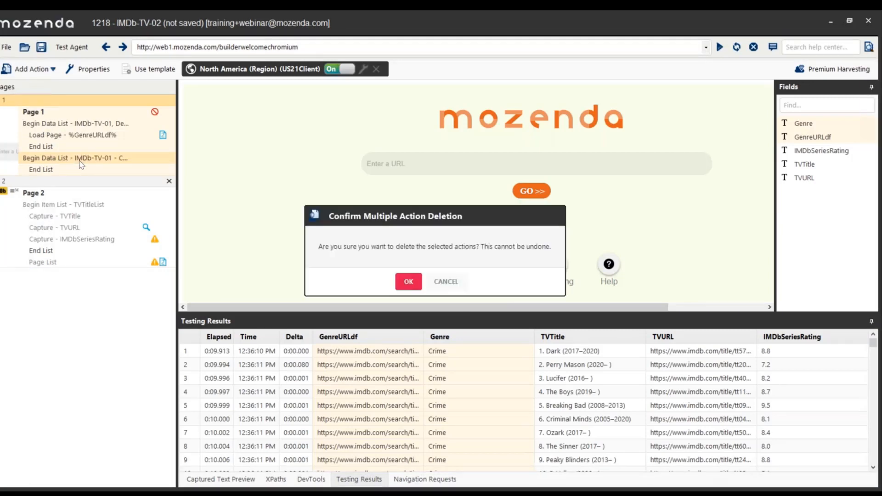
left_click(441, 282)
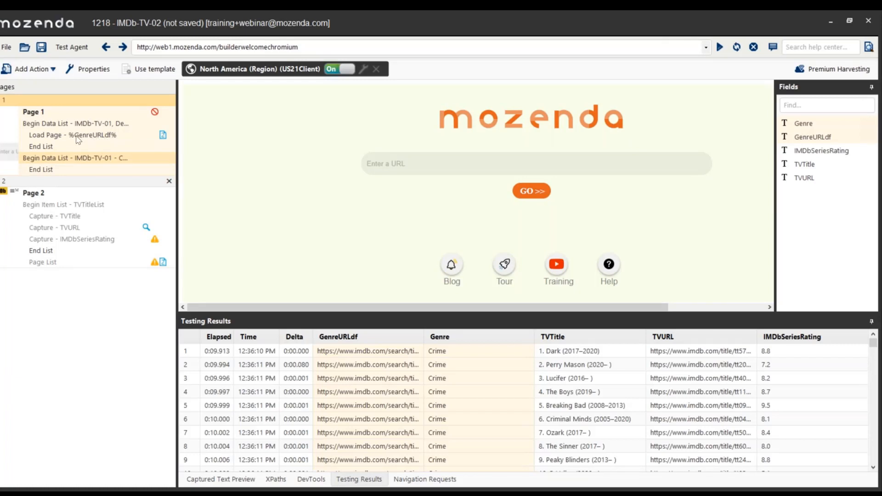
double_click(79, 124)
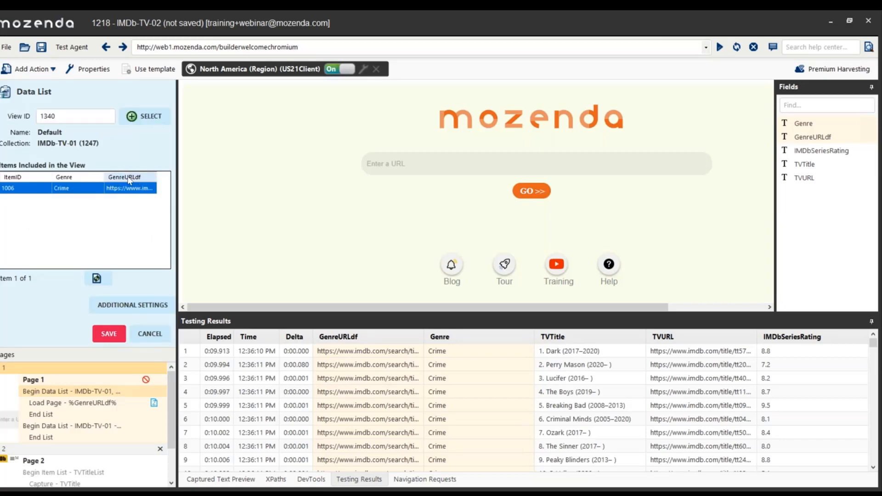
left_click(151, 338)
Delete the IMDb-TV-01 - Copy data list from Page 1 and close the agent builder window.
left_click(105, 158)
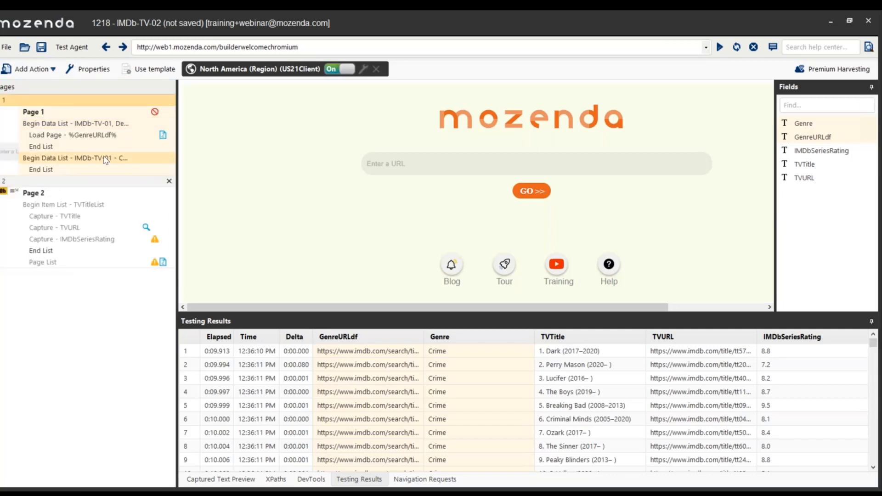
key("Delete")
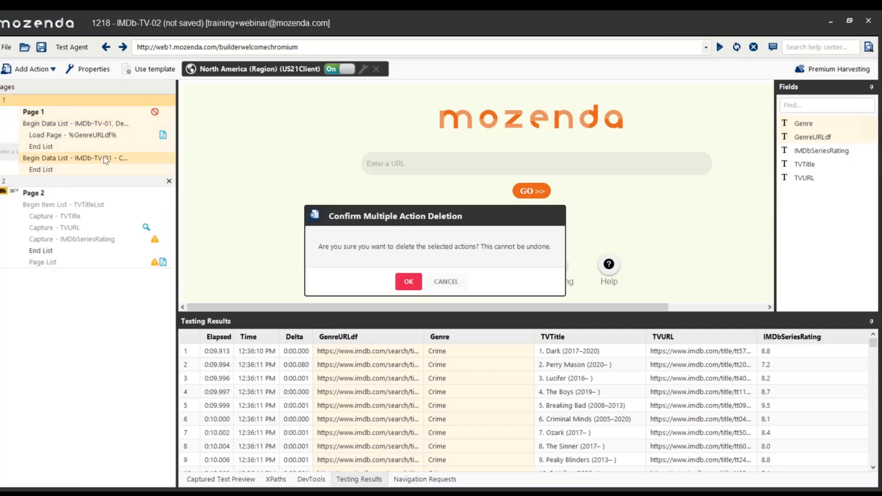
key("Return")
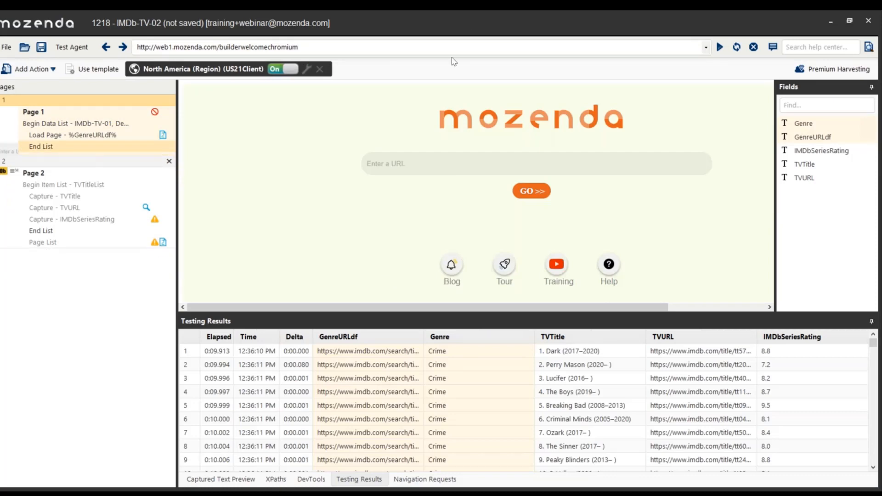
left_click_drag(470, 23, 317, 147)
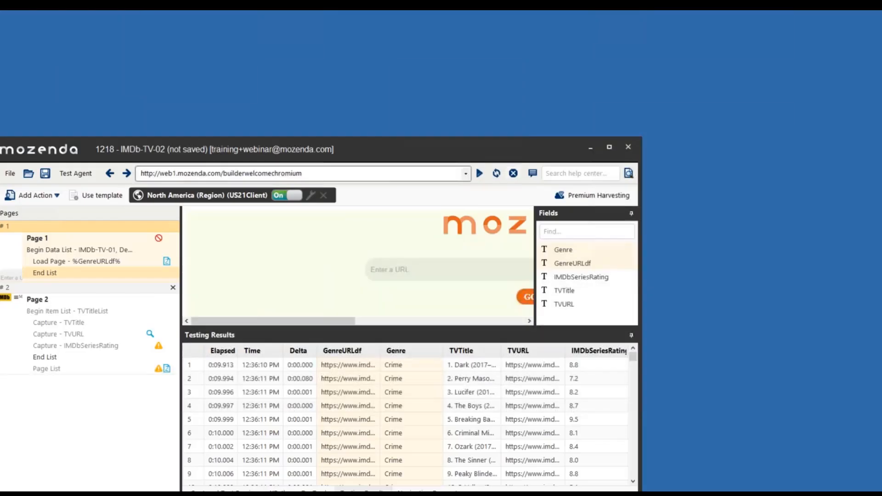
left_click(634, 148)
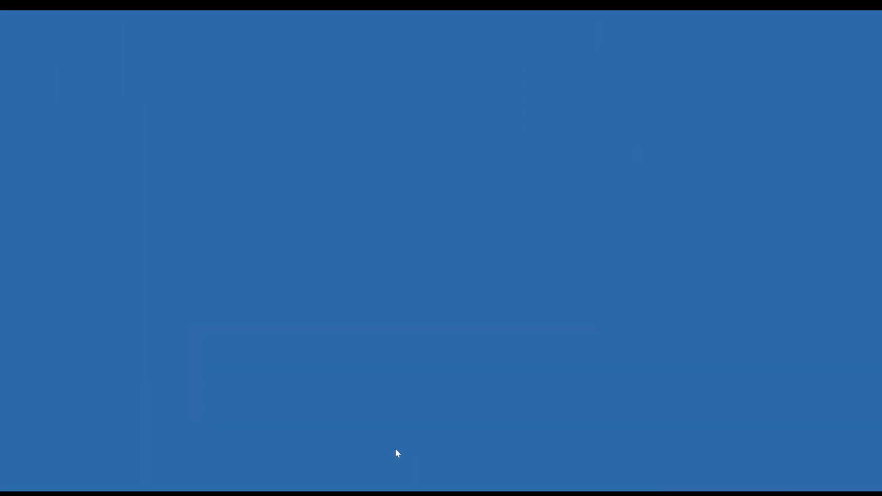
Switch to the browser's IMDb-TV-02 jobs page, enlarge it, refresh the job list and view the statistics of job 13719.
mouse_move(396, 451)
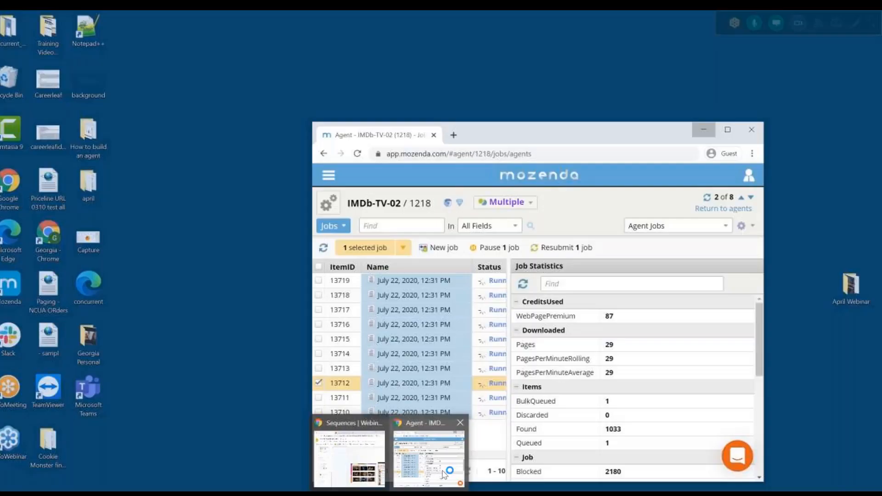
left_click(443, 472)
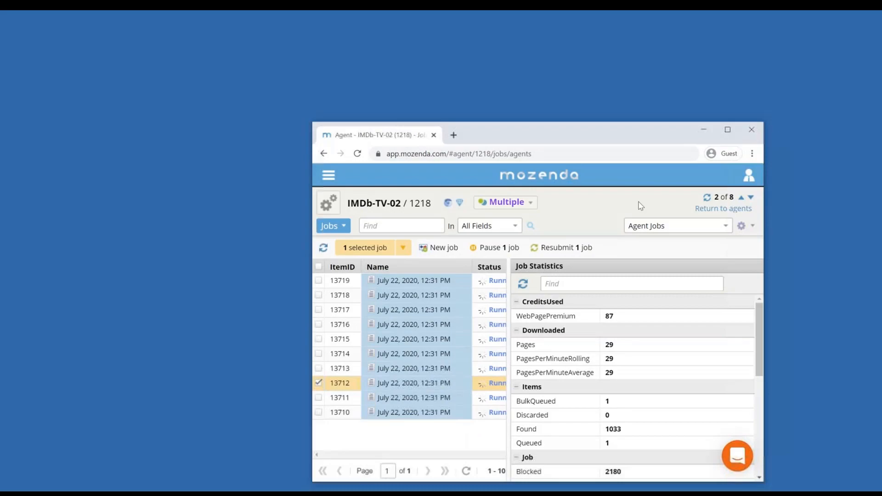
left_click(727, 130)
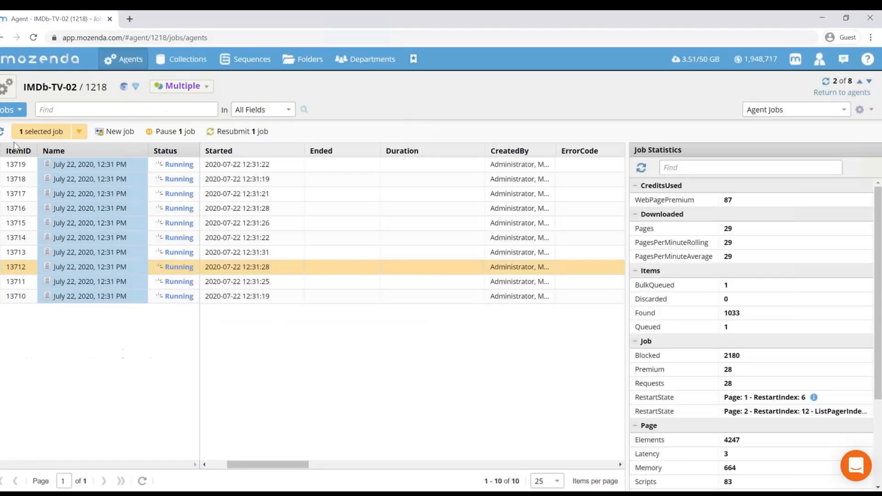
left_click(3, 132)
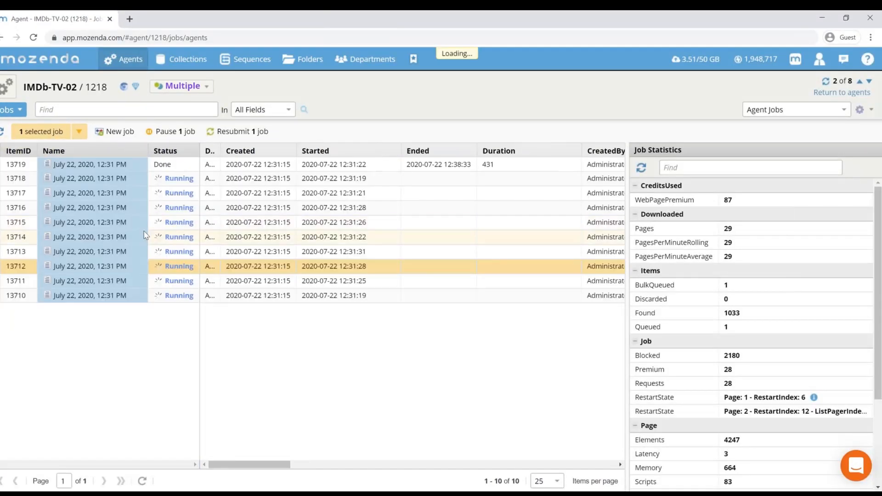
left_click(226, 170)
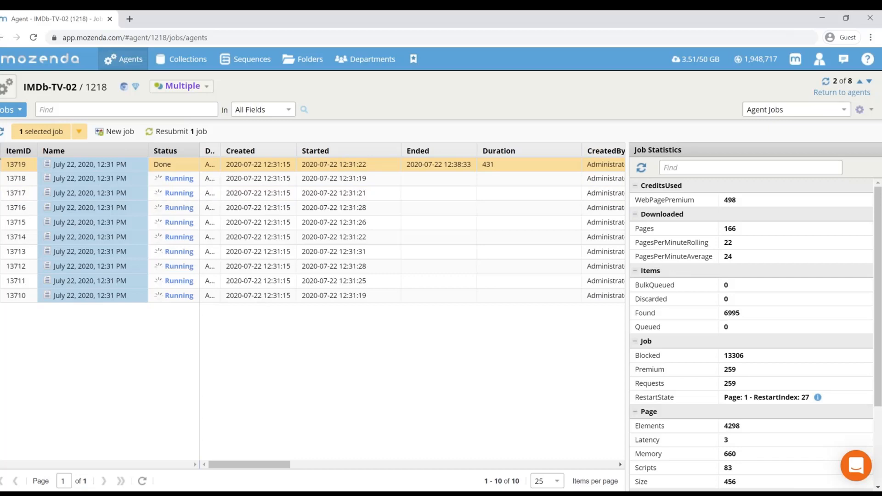
Pause all running IMDb-TV-02 jobs and inspect the Run IMDb-TV-02 step of the Need for Speed sequence.
left_click(0, 151)
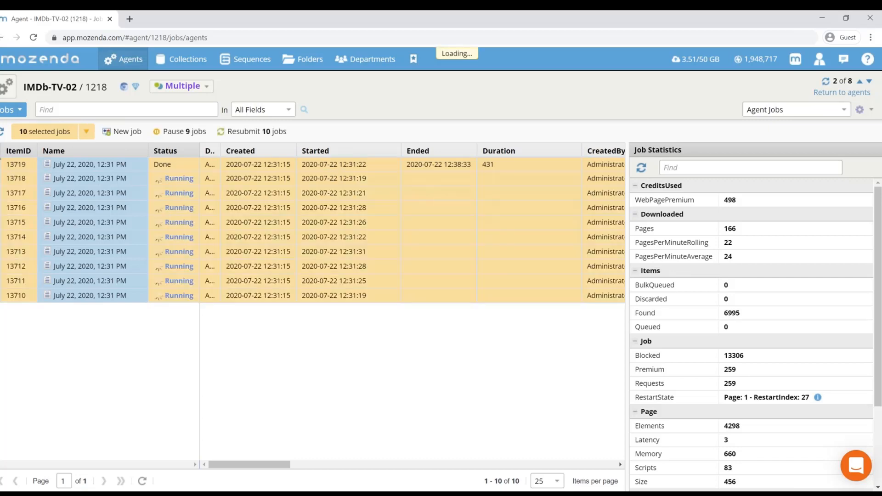
left_click(200, 132)
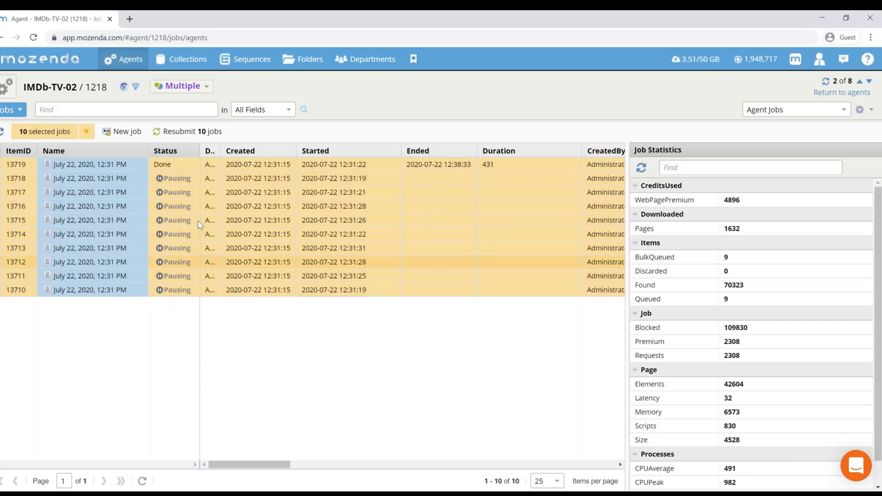
left_click(266, 61)
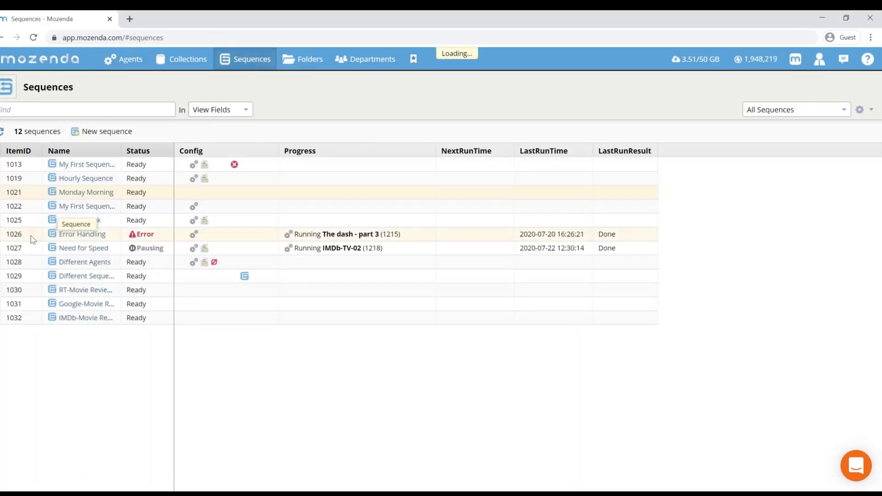
left_click(88, 248)
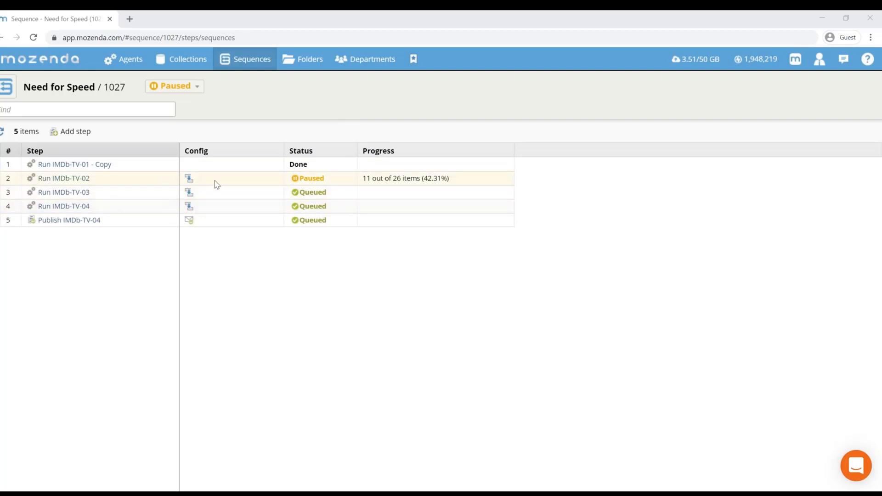
left_click(254, 186)
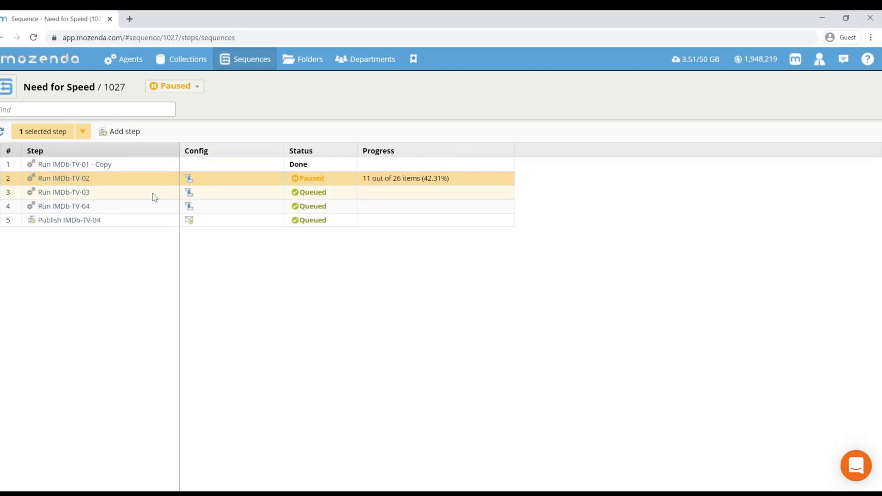
Cancel the paused Need for Speed run and start the sequence at the Run IMDb-TV-03 step.
left_click(201, 92)
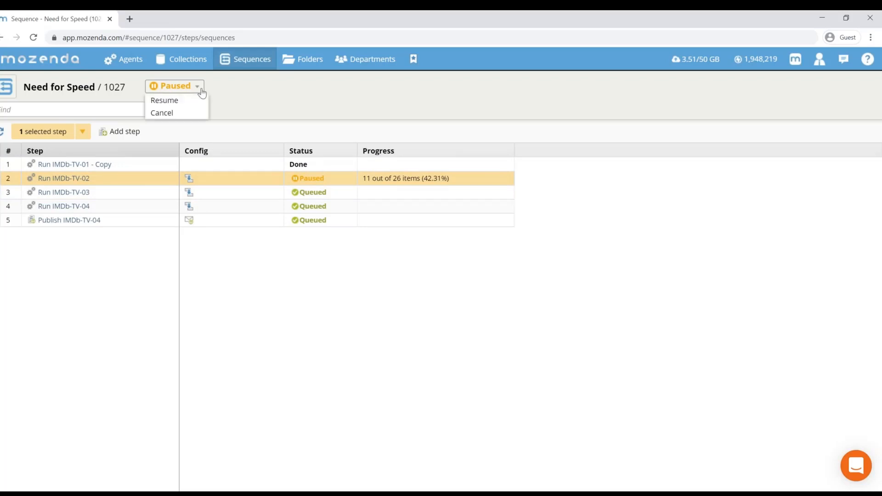
left_click(180, 117)
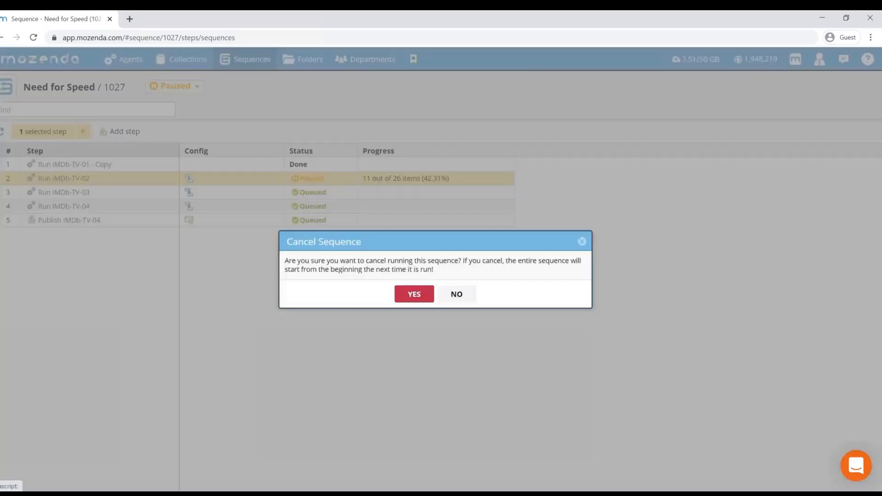
left_click(414, 294)
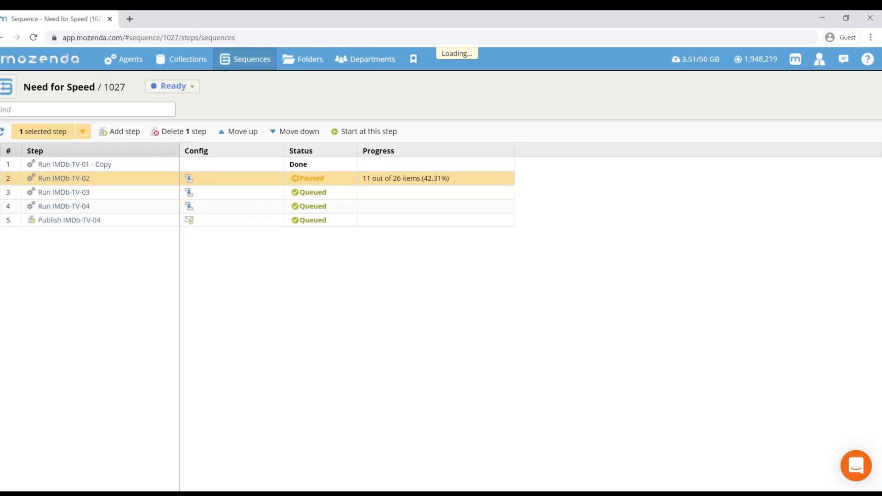
left_click(125, 191)
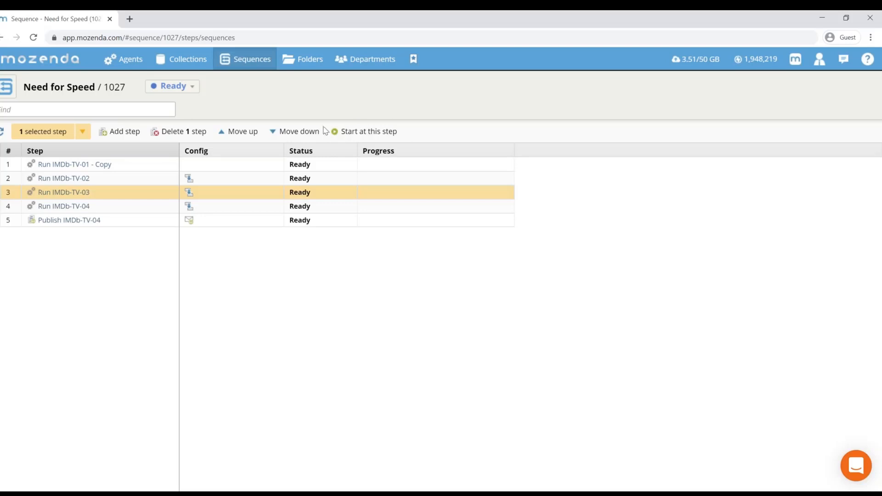
left_click(358, 133)
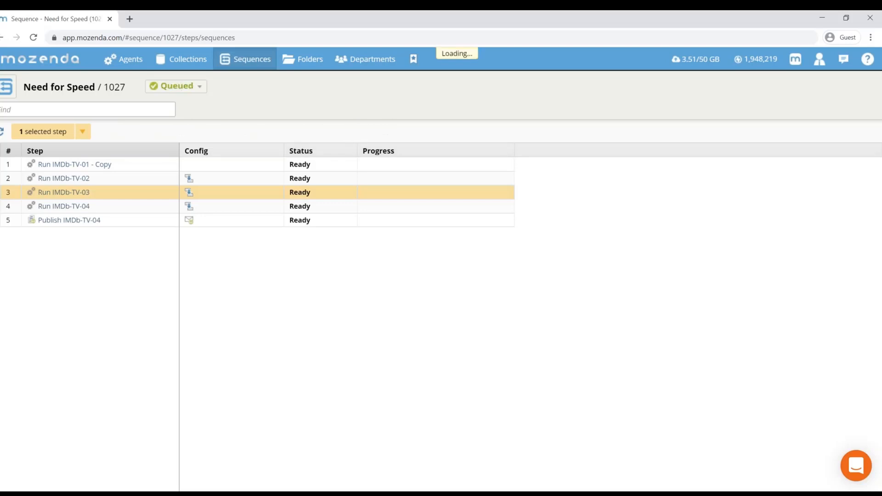
Open the IMDb-TV-02 agent from the list of all agents and refresh its collected data.
mouse_move(124, 61)
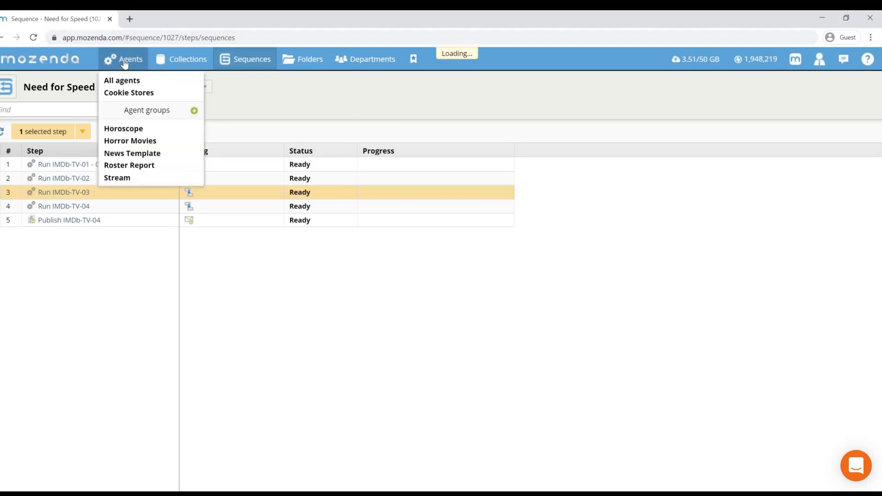
left_click(120, 83)
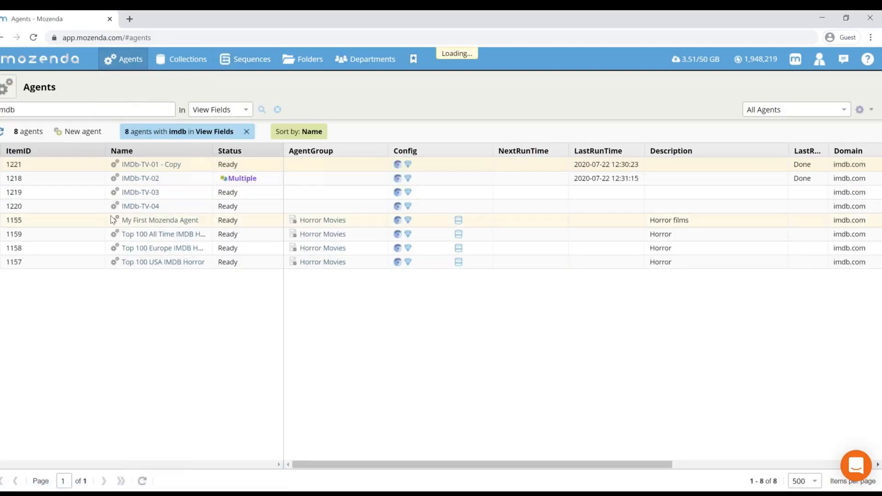
left_click(152, 182)
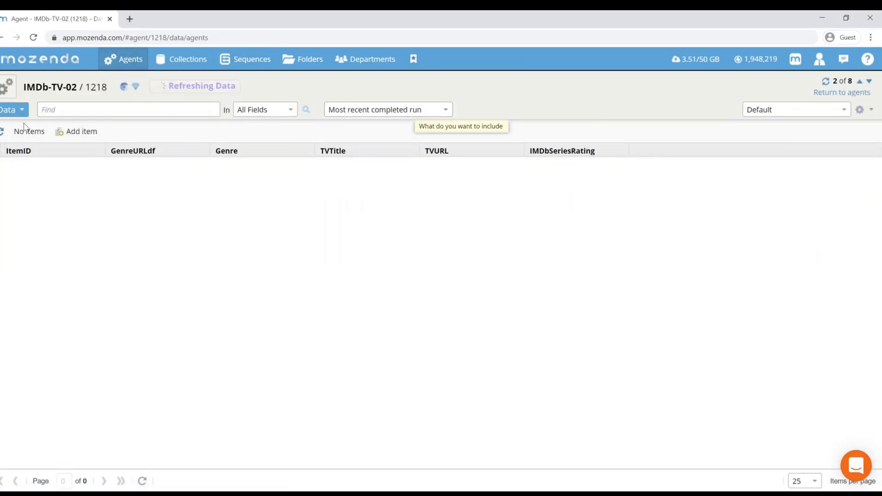
left_click(1, 132)
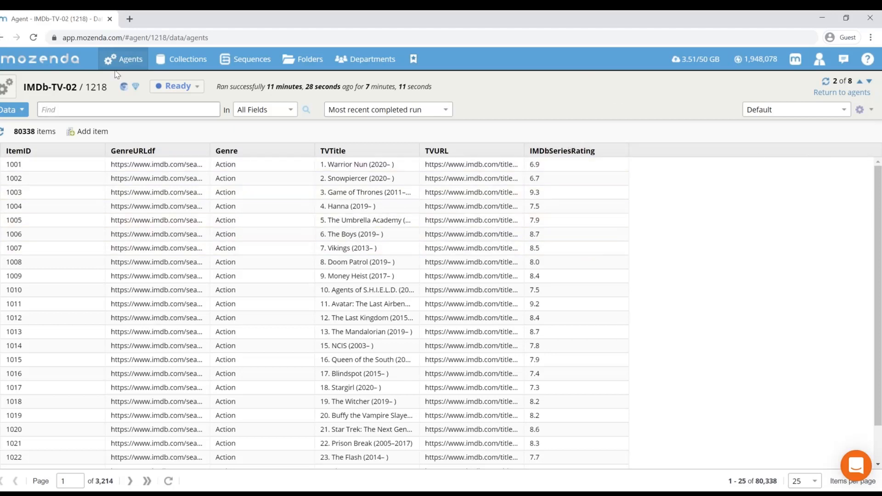
Return to the list of all agents and view the data collected by IMDb-TV-03.
left_click(122, 59)
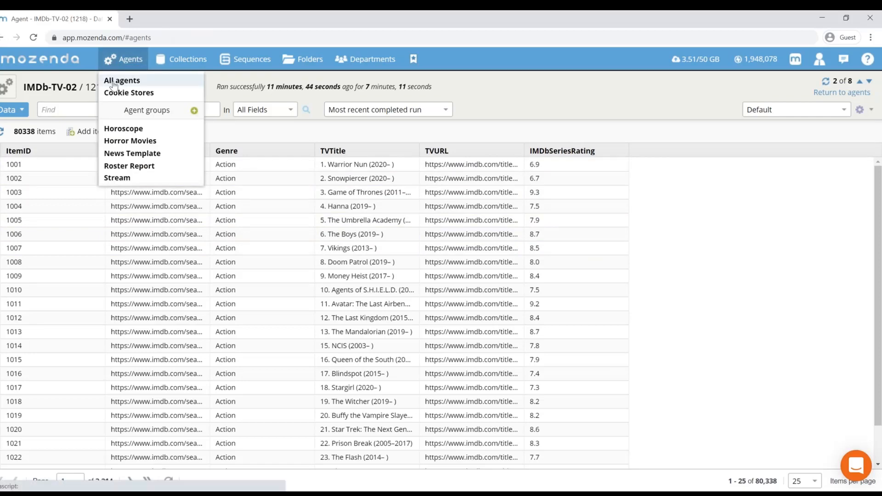
left_click(114, 82)
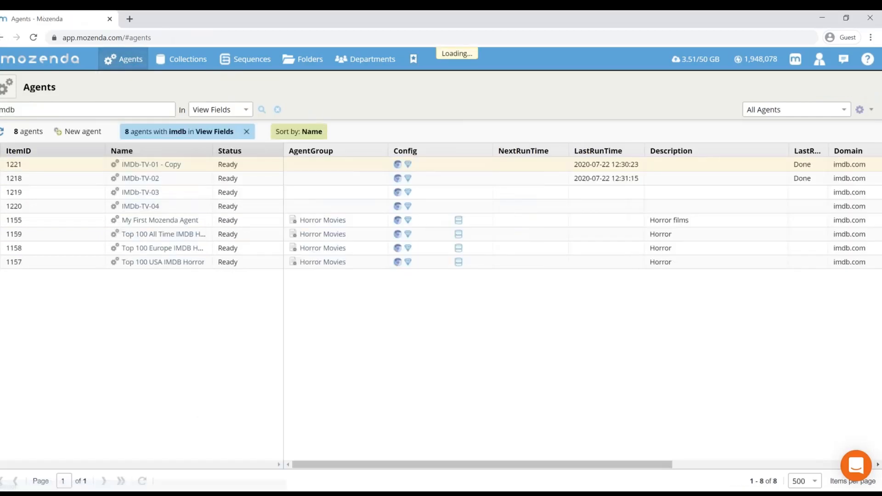
left_click(130, 198)
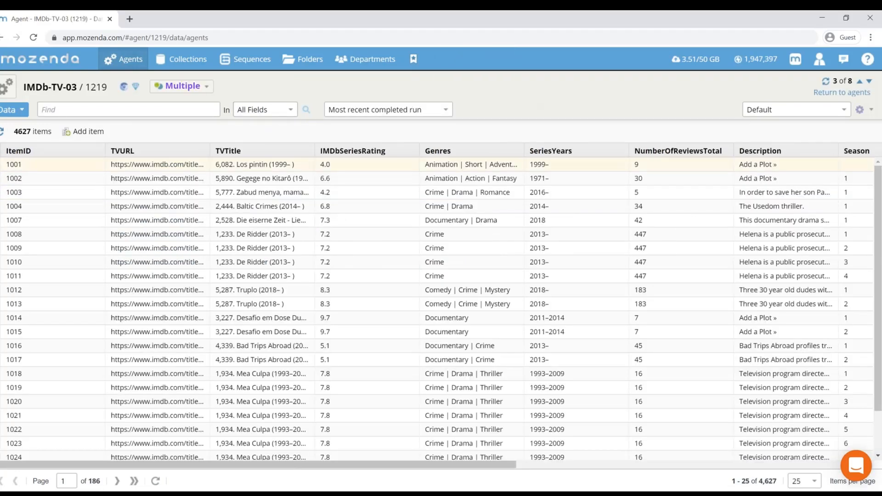
Open the job list of IMDb-TV-03 and widen the Description column to fit the full agent parameters.
left_click(15, 116)
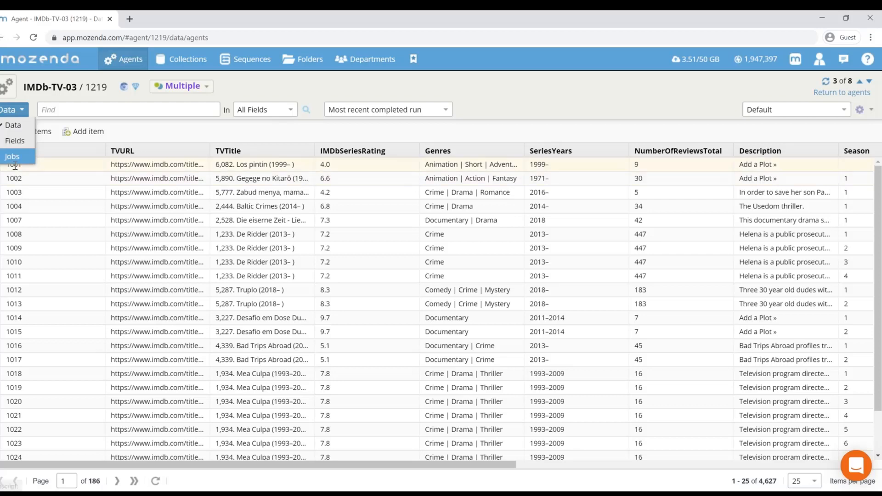
left_click(13, 157)
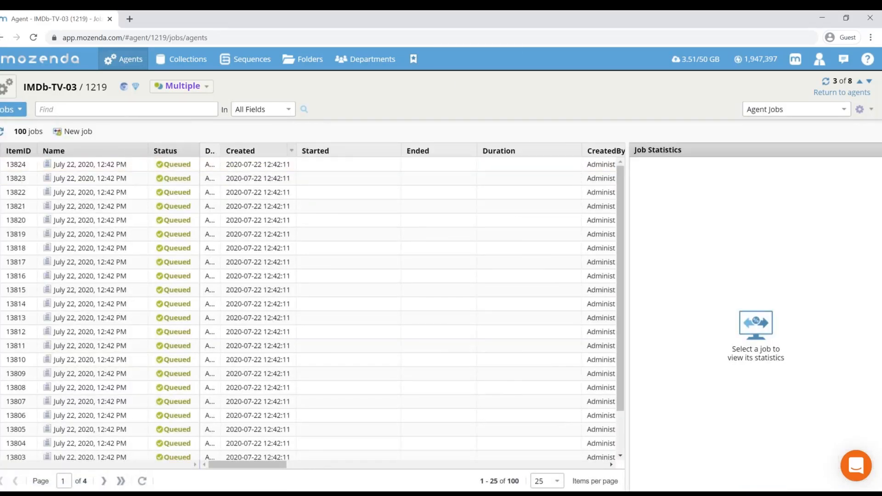
left_click_drag(222, 154, 473, 189)
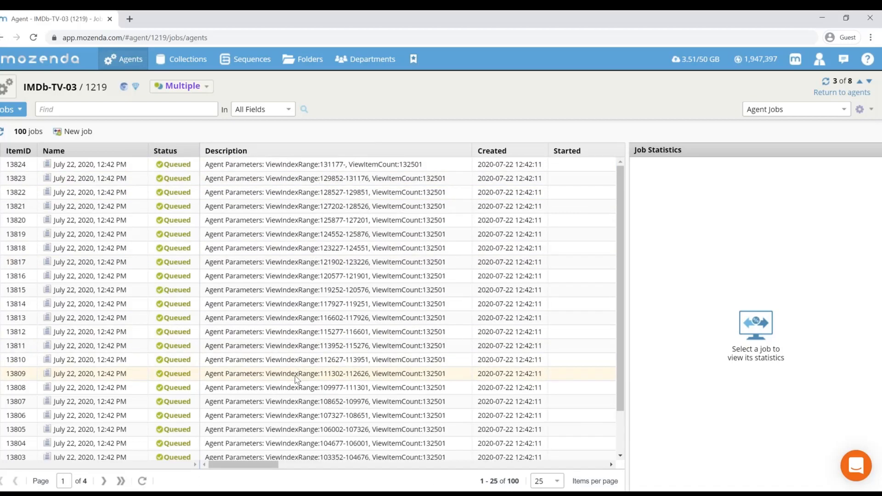
Examine the ViewIndexRange values assigned to the queued jobs on the first page of the list.
scroll(295, 379, "down", 1)
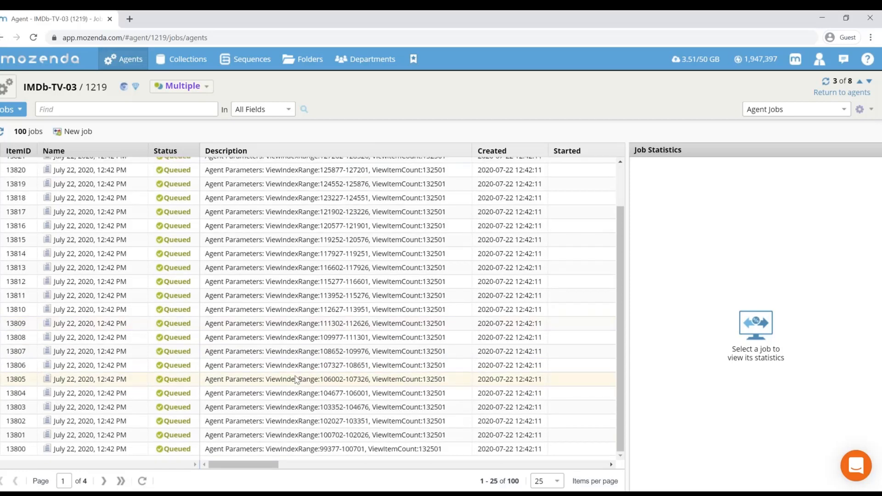
scroll(295, 379, "up", 1)
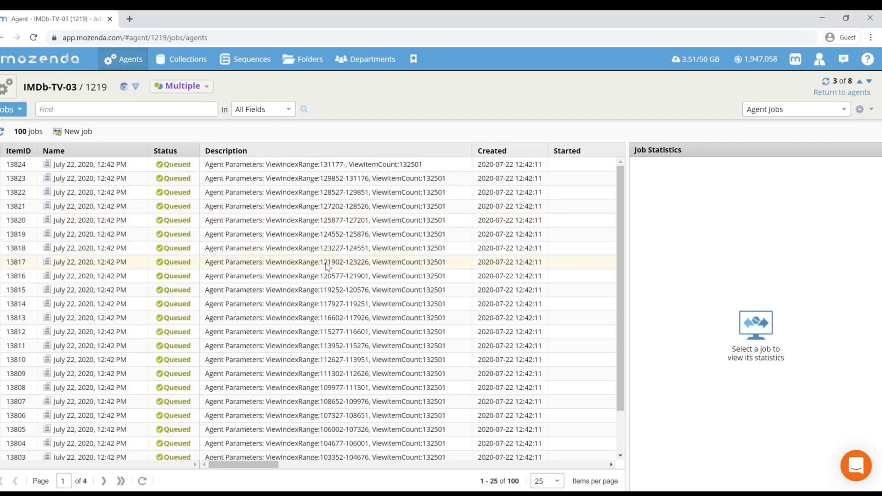
scroll(327, 266, "down", 3)
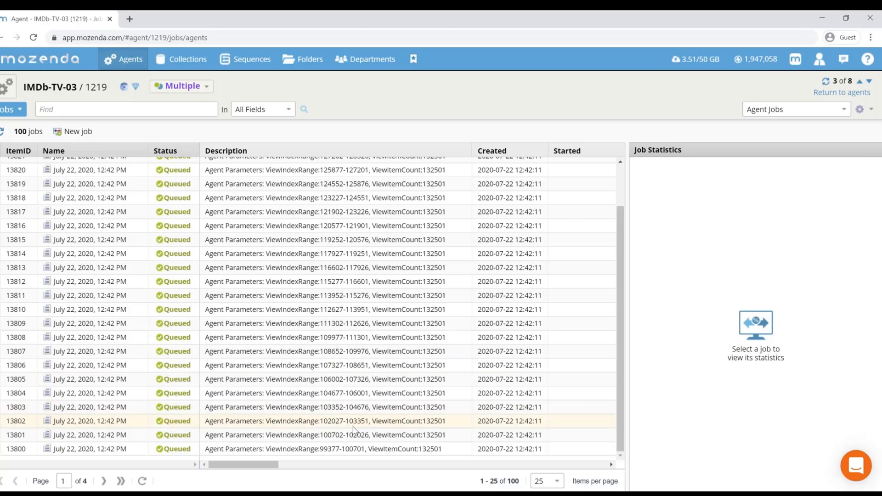
scroll(354, 430, "right", 1)
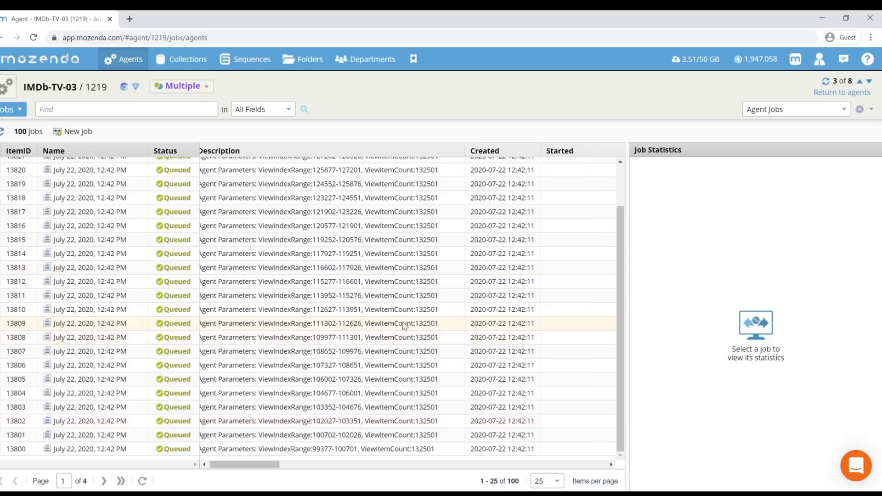
scroll(404, 327, "right", 1)
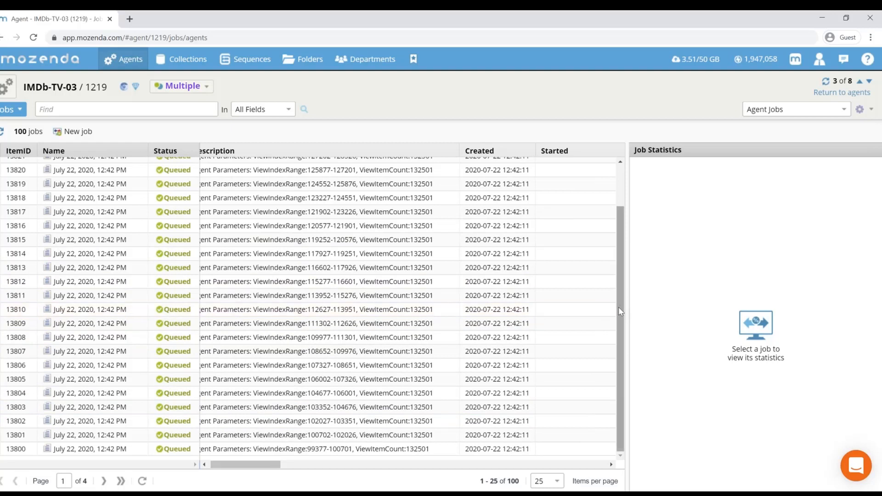
left_click_drag(623, 305, 660, 223)
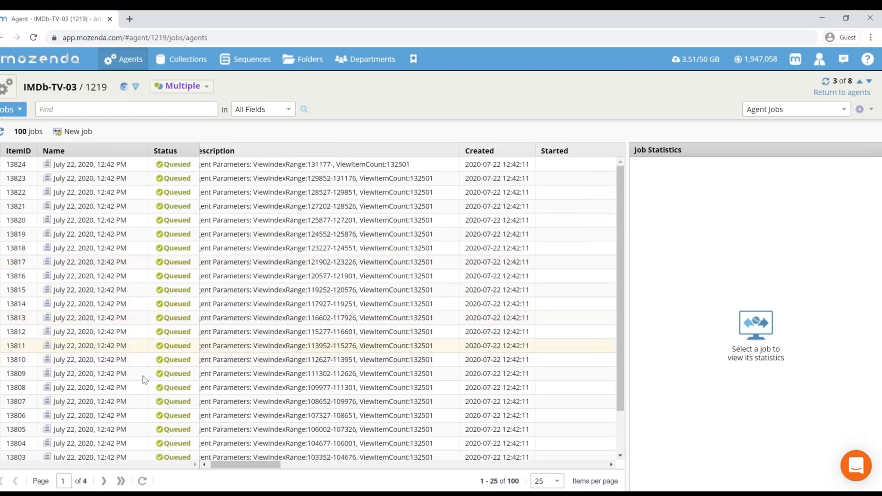
Go to the last page of jobs and inspect the statistics of the two failed jobs, 13747 and 13748.
left_click(120, 482)
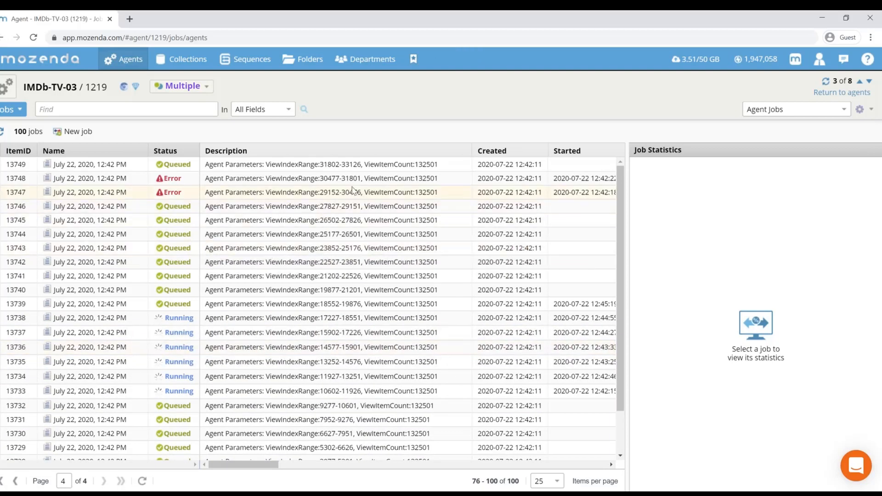
left_click(353, 192)
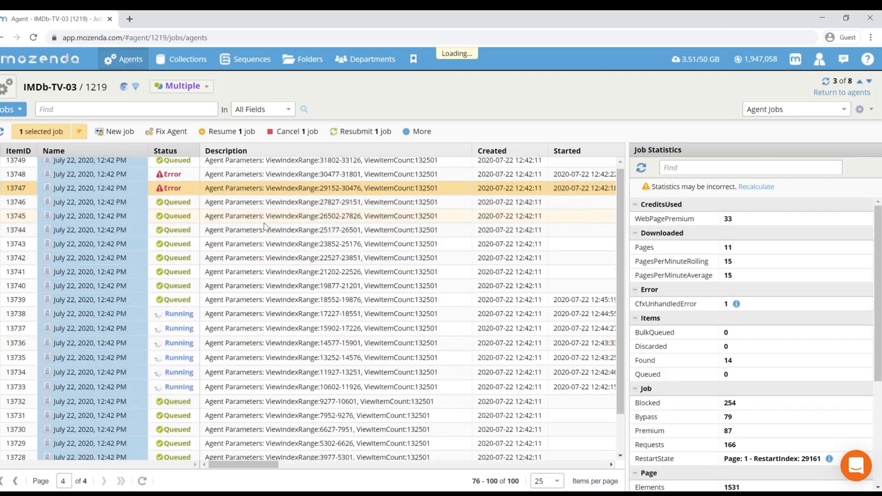
scroll(266, 228, "down", 2)
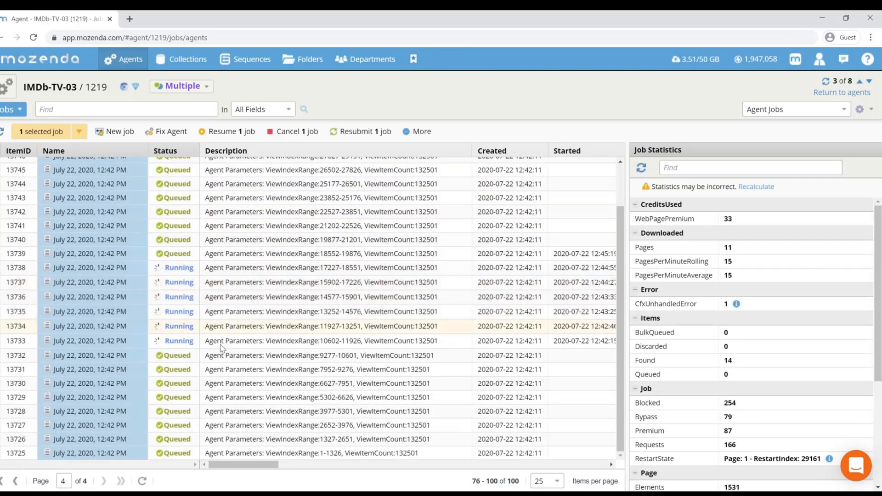
scroll(254, 318, "right", 5)
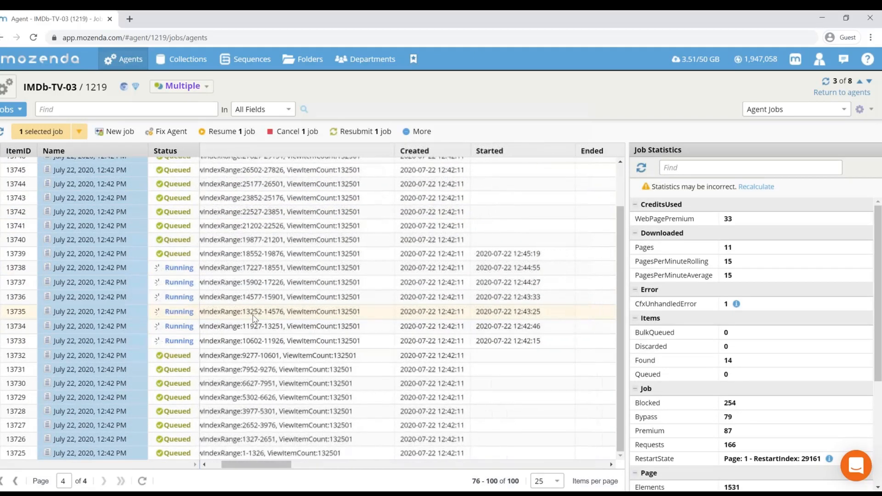
scroll(253, 319, "left", 5)
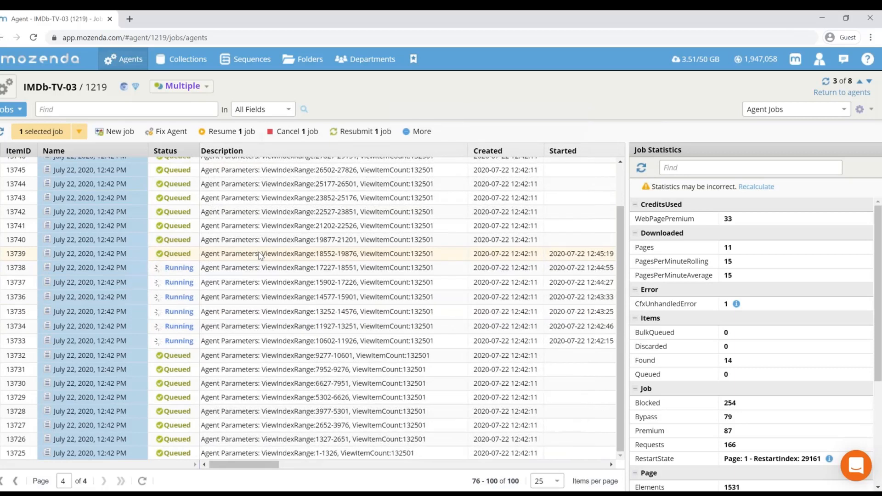
scroll(242, 211, "up", 3)
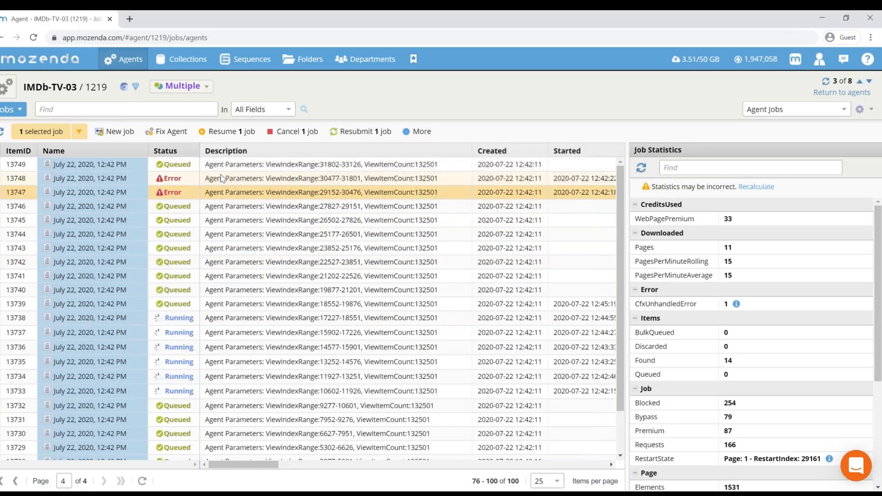
left_click(225, 178)
left_click(212, 192)
left_click(223, 180)
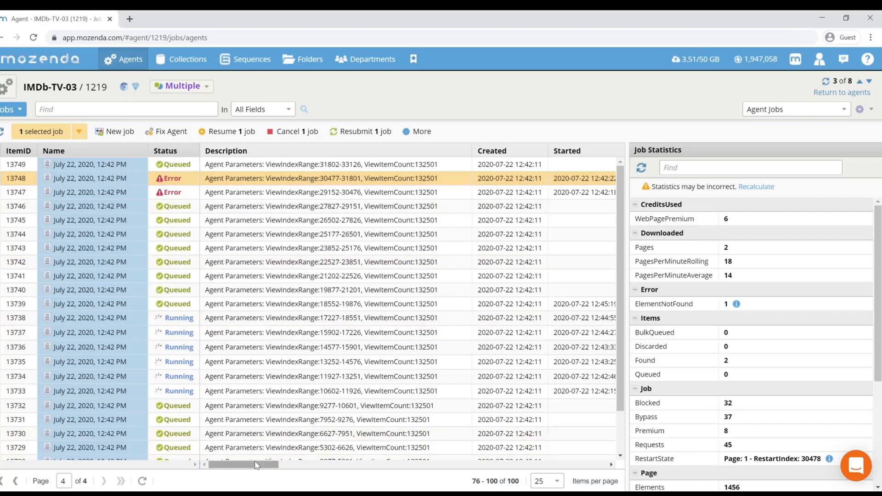
Check the error codes and messages of the failed jobs, and resume job 13747 with the CfxUnhandledError.
left_click_drag(256, 465, 374, 469)
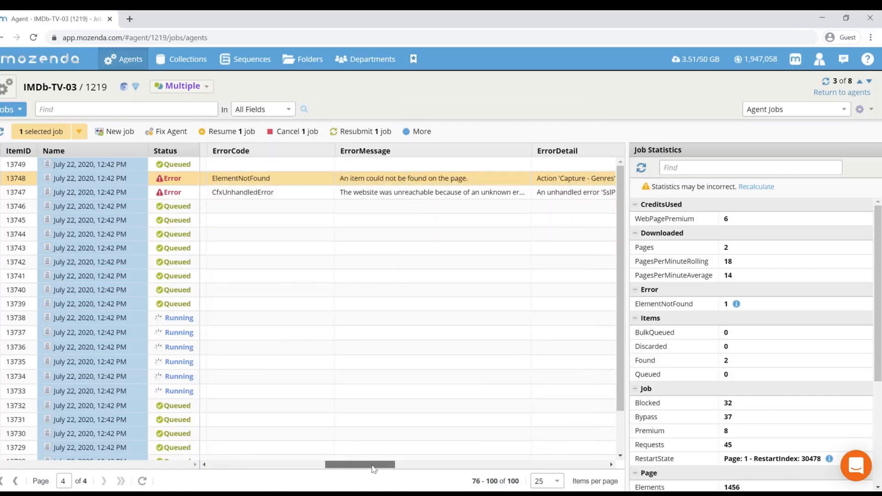
left_click(451, 198)
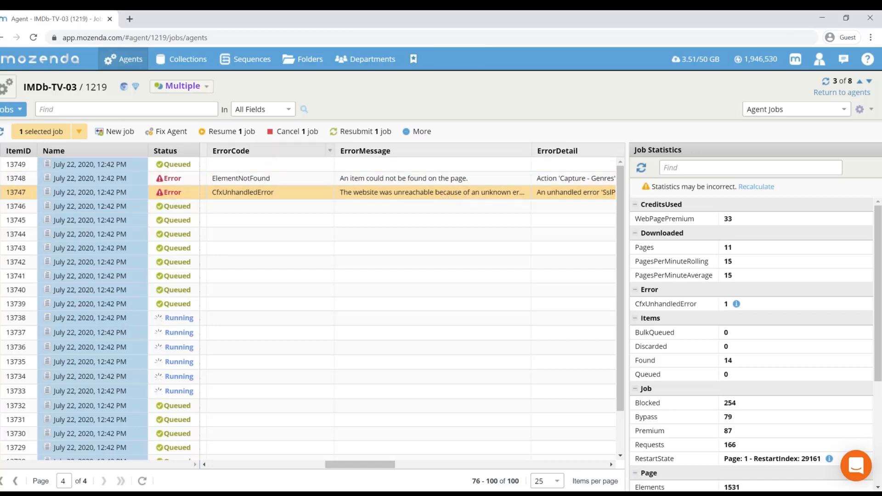
left_click(232, 135)
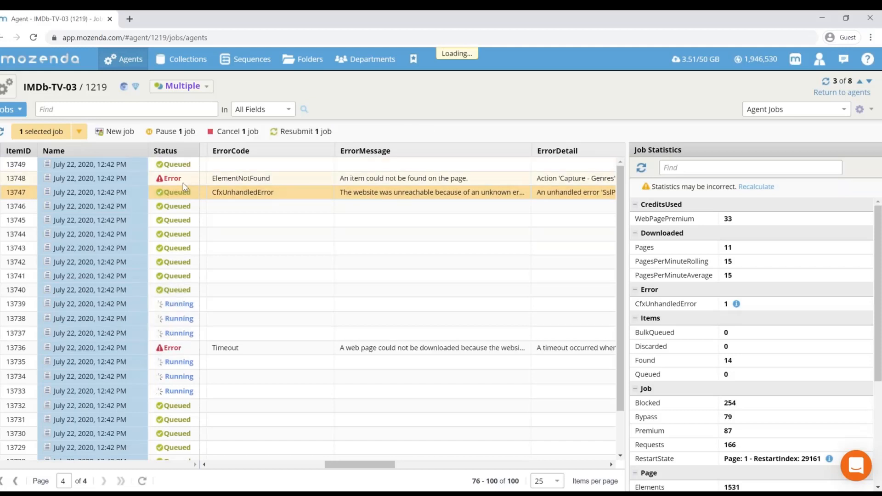
Open failed job 13748, the one with the ElementNotFound error, in the Mozenda agent builder using Fix Agent and maximize the builder window.
left_click(184, 183)
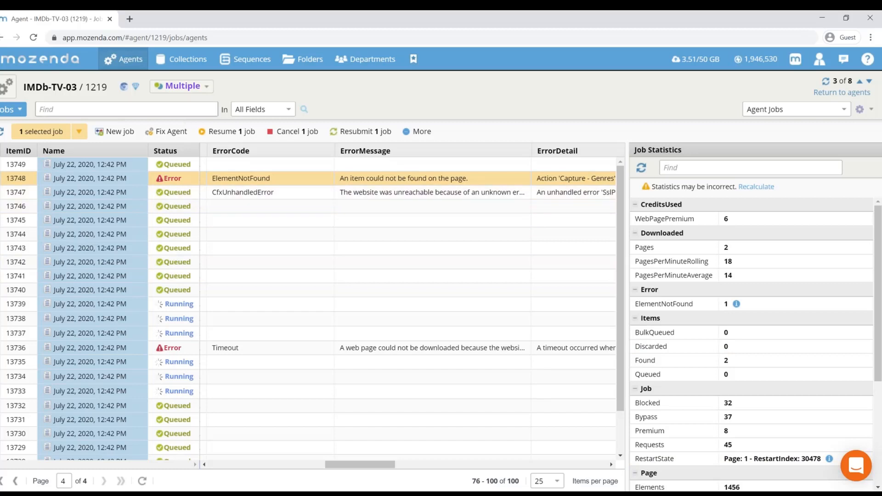
left_click(149, 134)
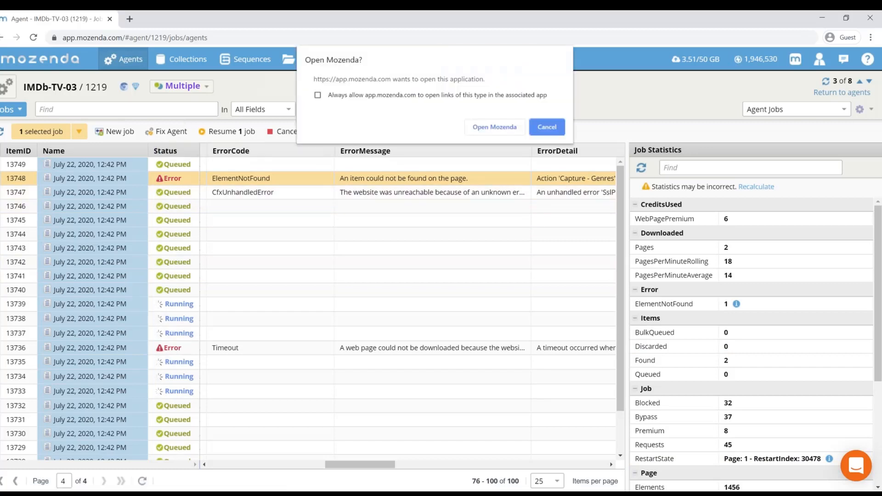
left_click(492, 129)
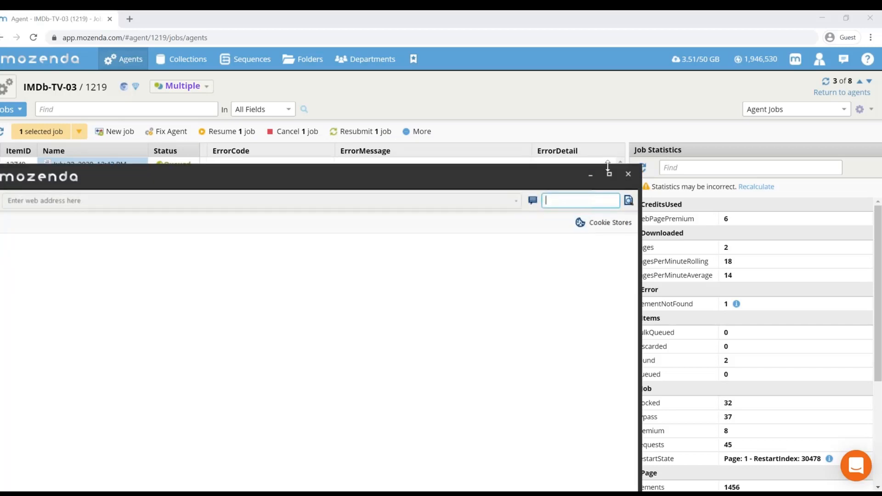
left_click_drag(509, 174, 539, 421)
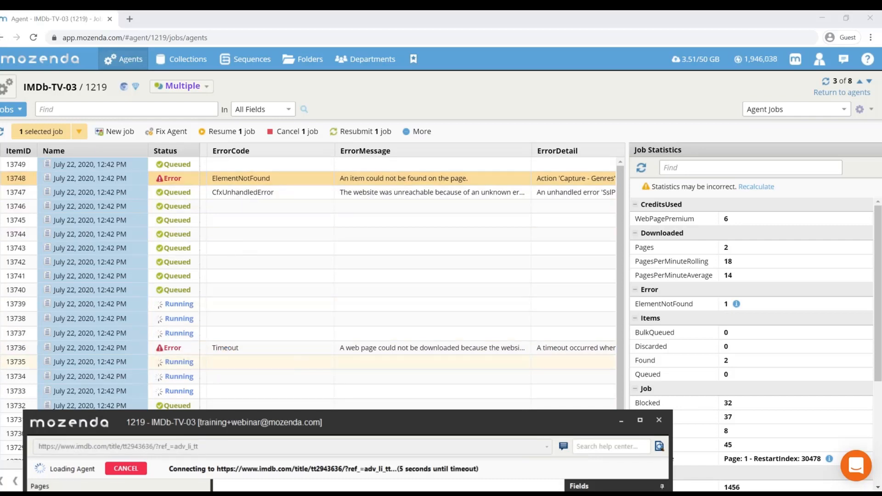
left_click_drag(419, 424, 512, 11)
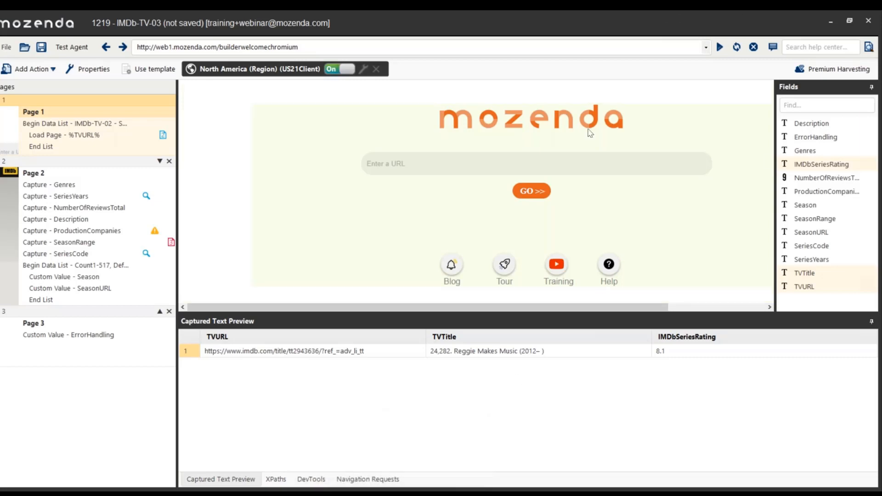
left_click_drag(557, 23, 612, 11)
Test the IMDb-TV-03 agent with the Index parameter set to 30478.
left_click(72, 47)
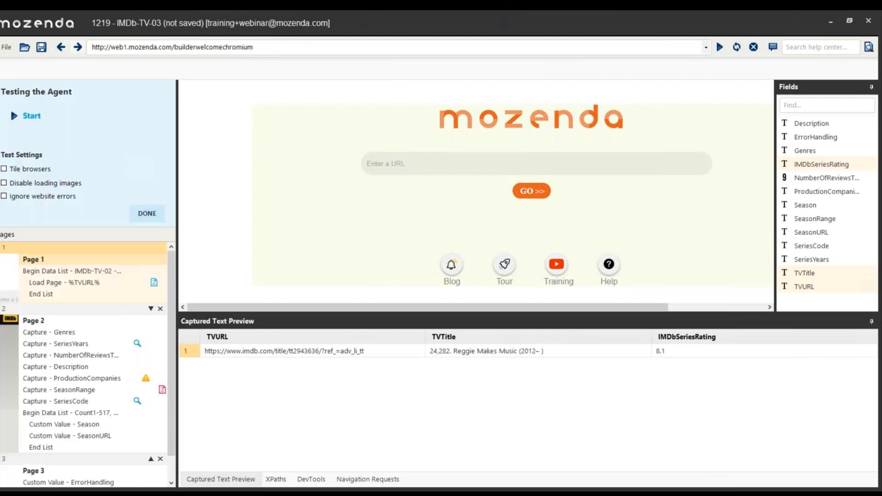
left_click(31, 116)
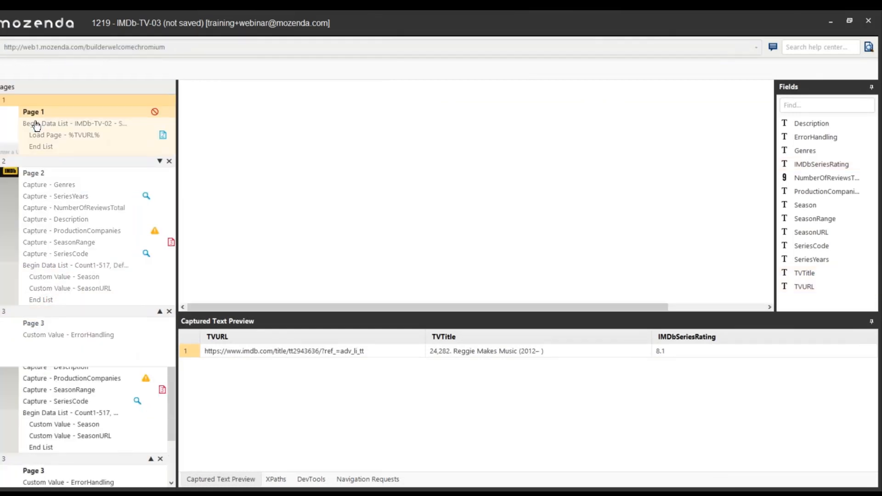
type("30478")
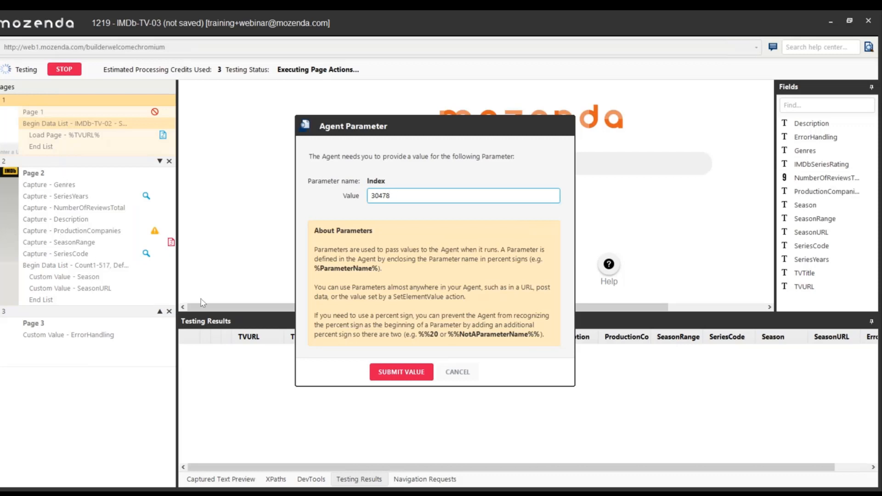
left_click_drag(423, 382, 418, 372)
left_click(418, 368)
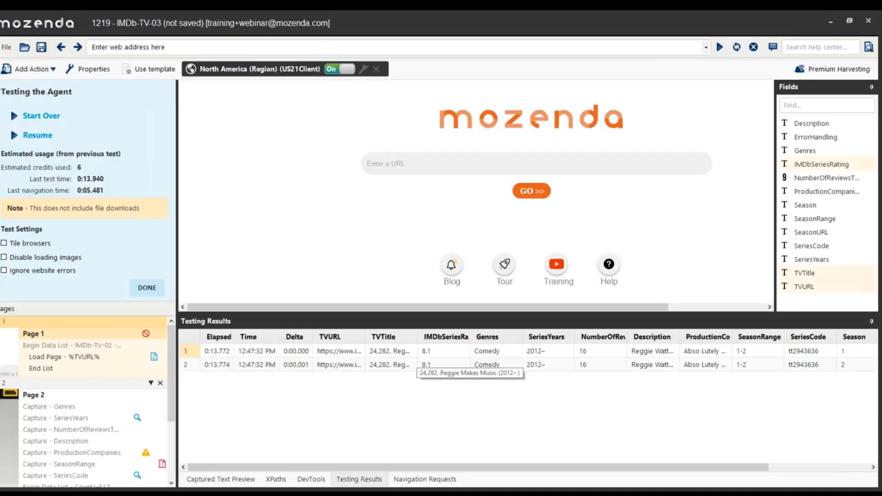
Load the Page 2 capture of NumberOfReviewsTotal and examine the IMDb title page it captures from.
left_click(62, 429)
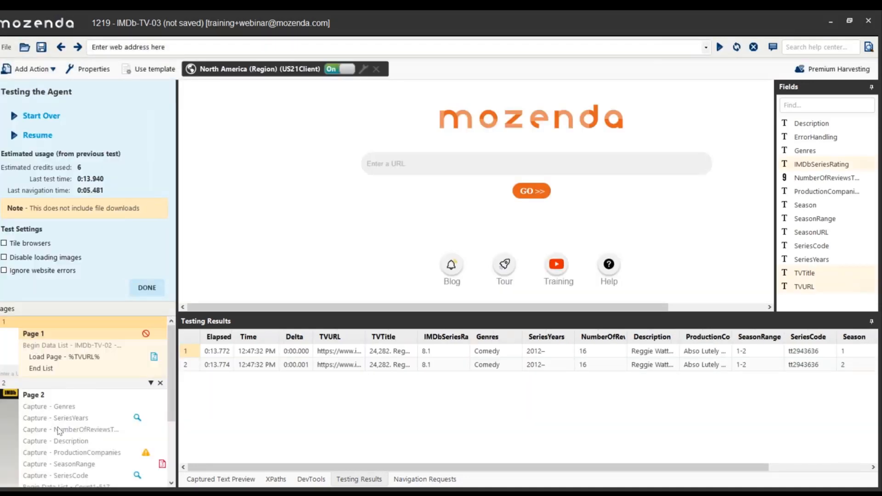
scroll(57, 430, "down", 2)
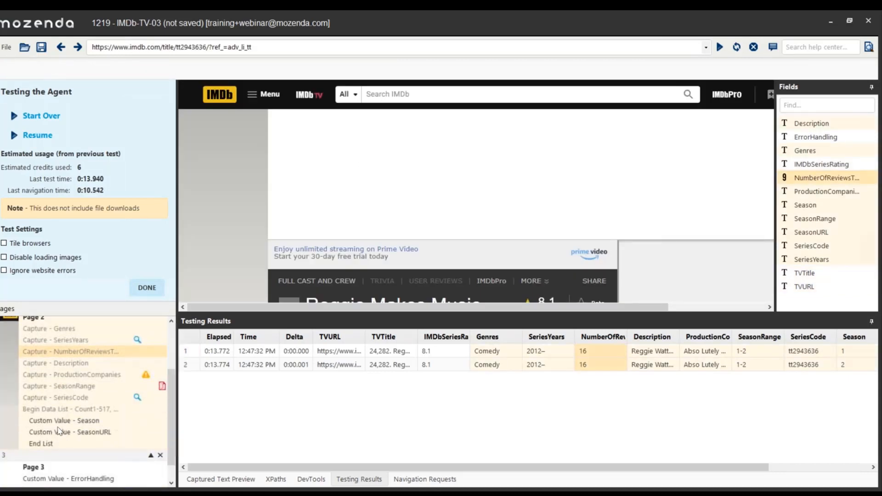
scroll(436, 283, "down", 2)
scroll(436, 282, "down", 3)
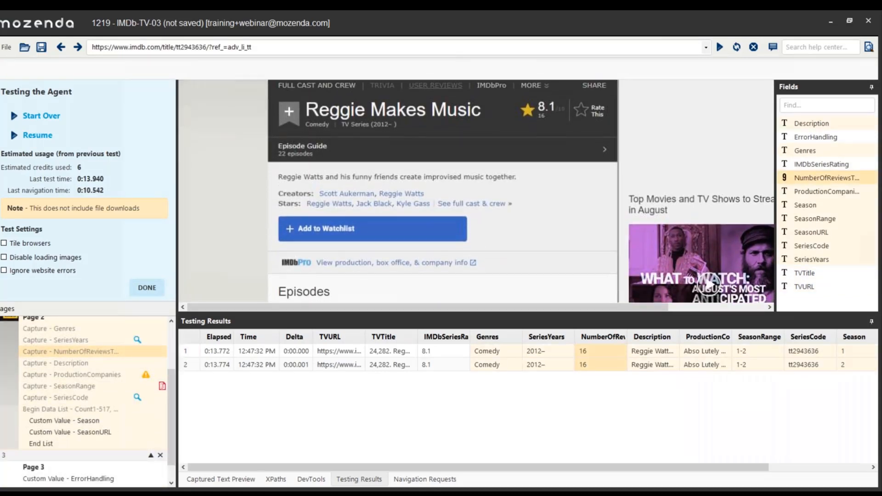
scroll(521, 190, "down", 4)
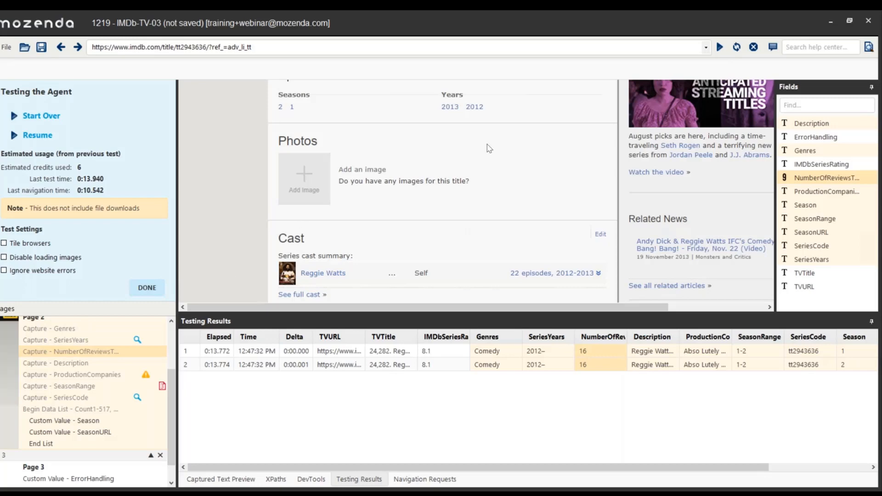
scroll(488, 144, "up", 4)
scroll(487, 144, "up", 1)
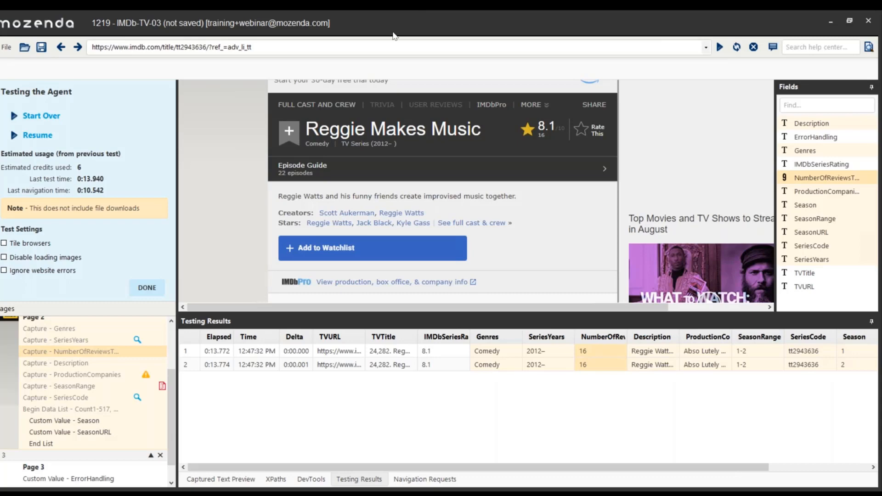
Return to the agent's job list in the browser and resume failed job 13748.
double_click(401, 21)
left_click(623, 115)
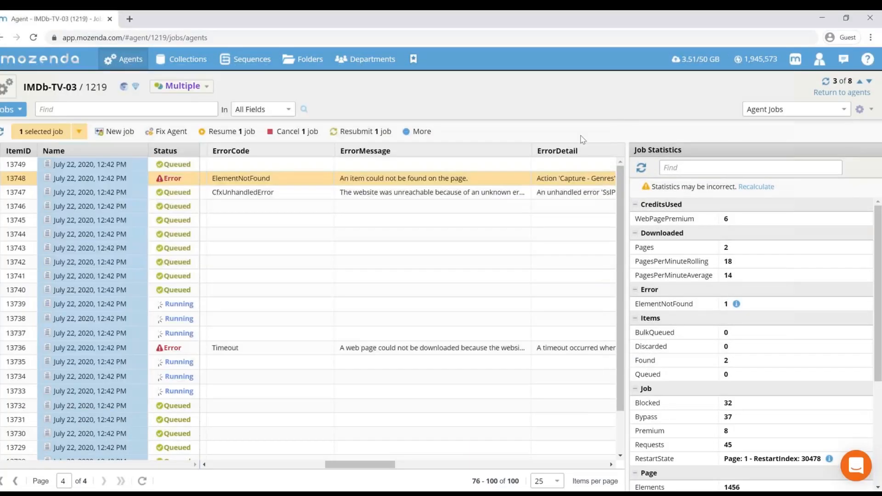
left_click(231, 132)
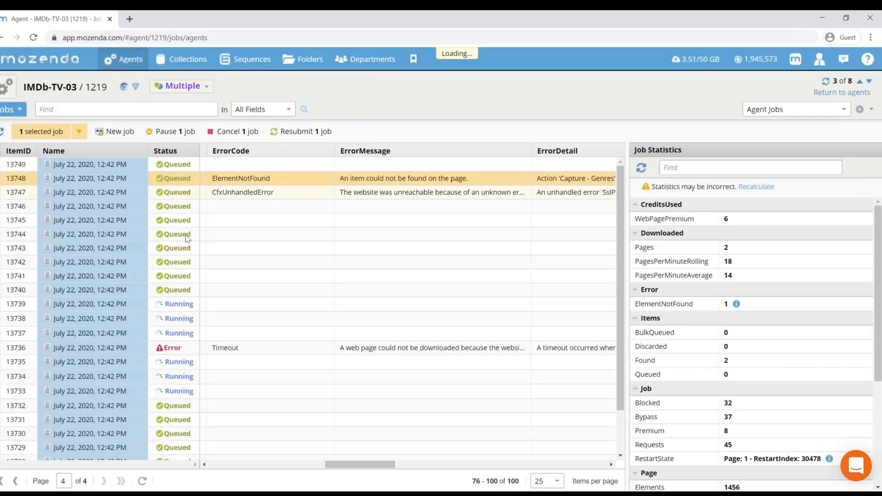
Resume failed job 13736, the one with the Timeout error.
scroll(291, 323, "down", 1)
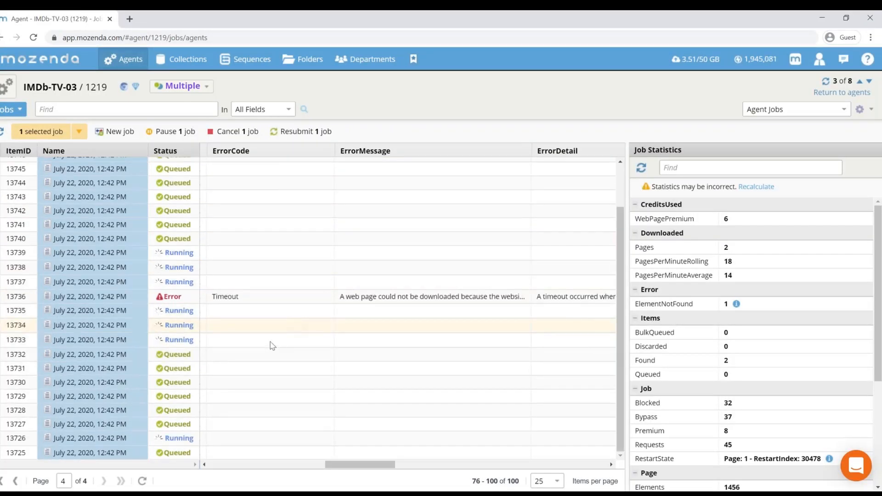
left_click(222, 297)
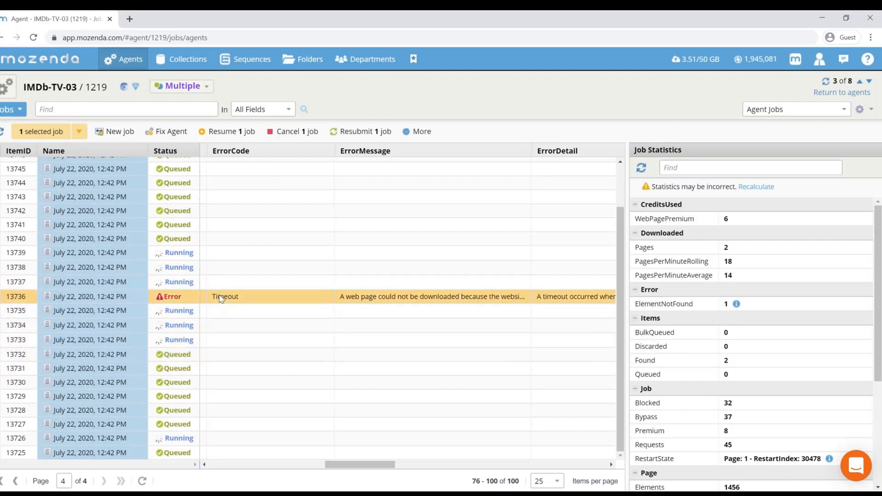
left_click(232, 132)
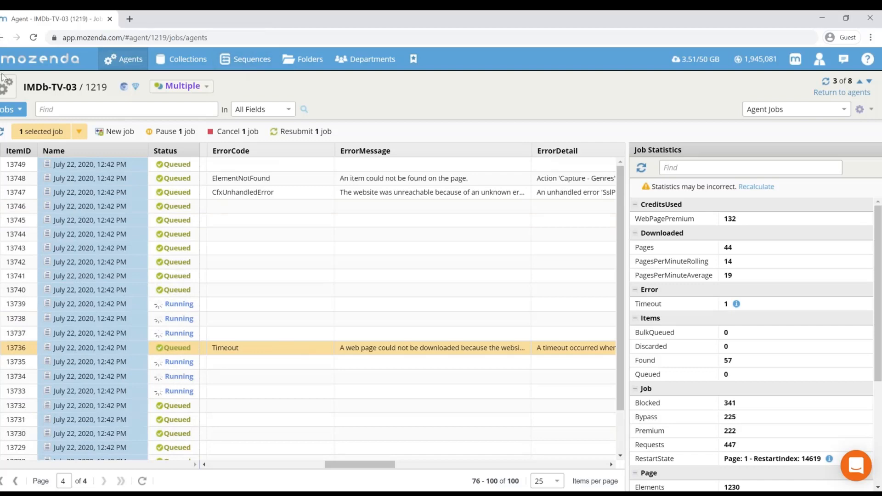
Examine the Error Handling options in the IMDb-TV-03 agent's Harvesting Settings and close them without saving.
left_click(5, 92)
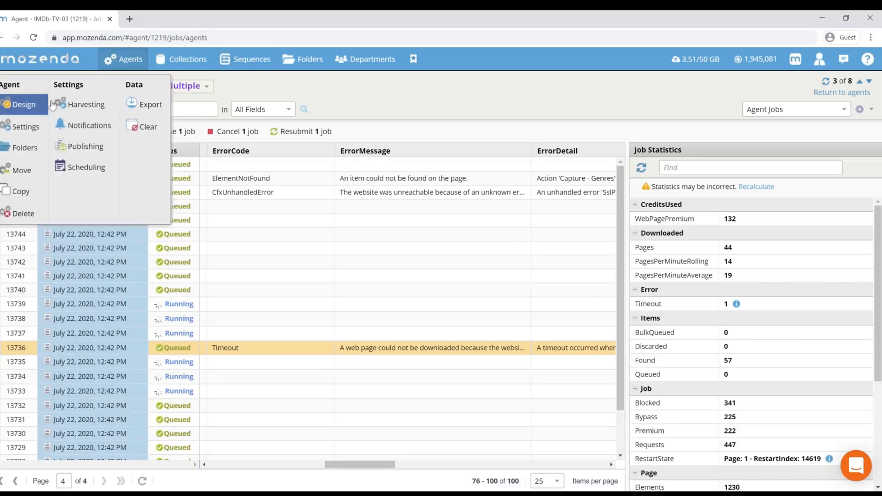
left_click(63, 105)
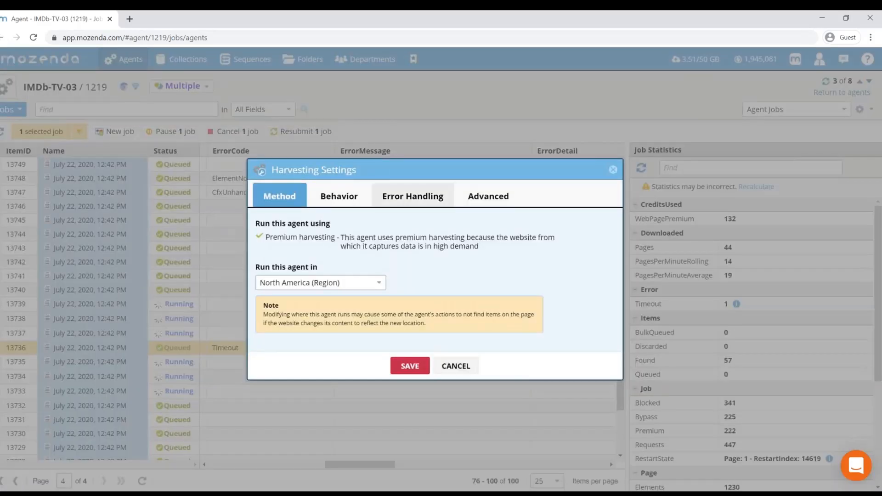
left_click(420, 202)
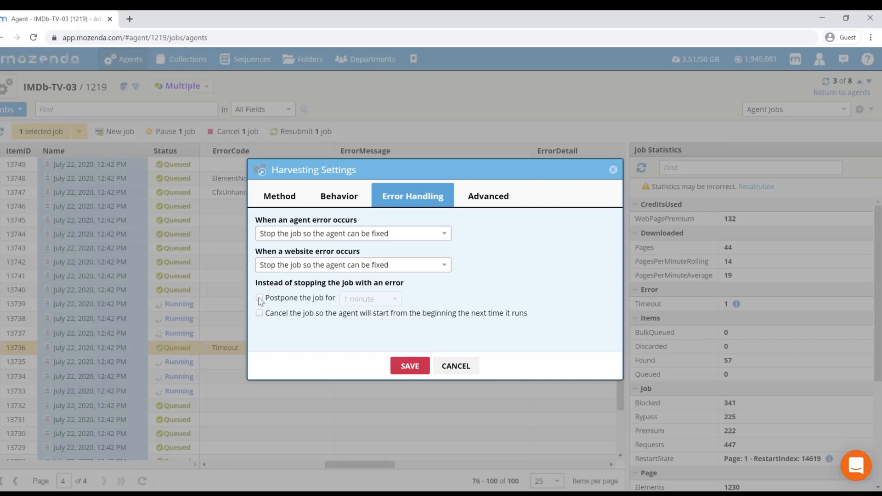
left_click(473, 373)
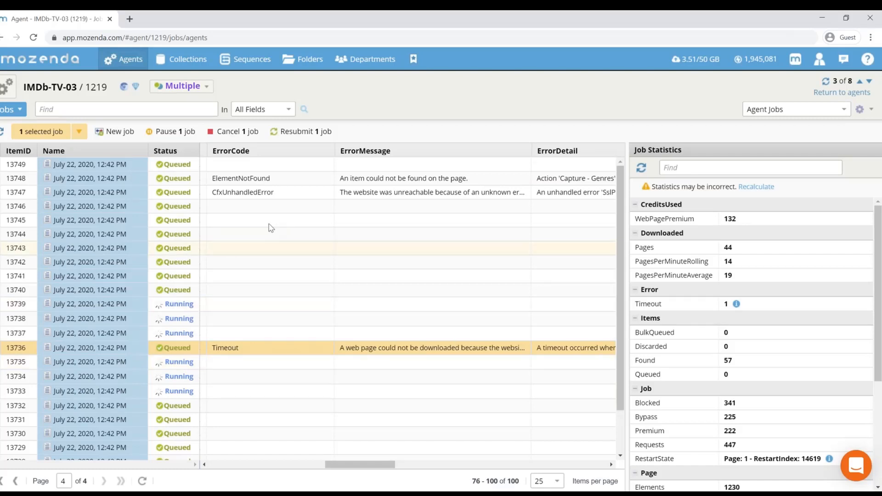
Open the Need for Speed sequence, review its available schedule methods, and close the scheduling dialog without saving.
left_click(263, 59)
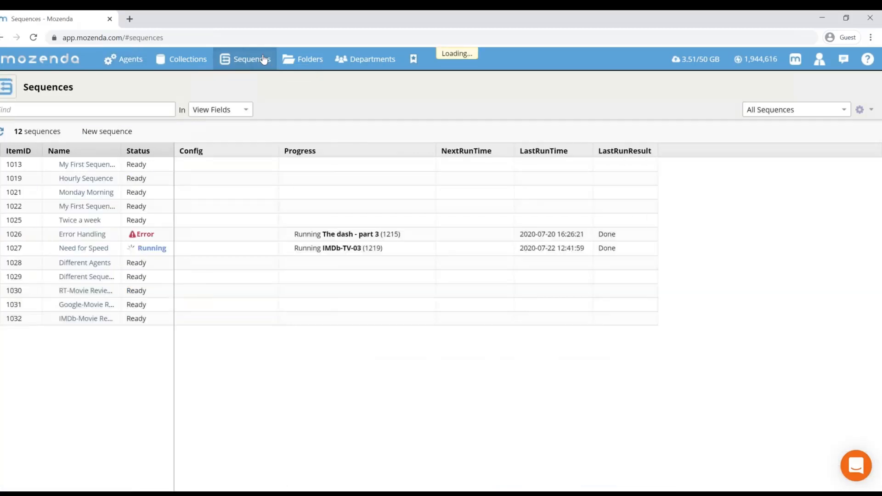
left_click(67, 248)
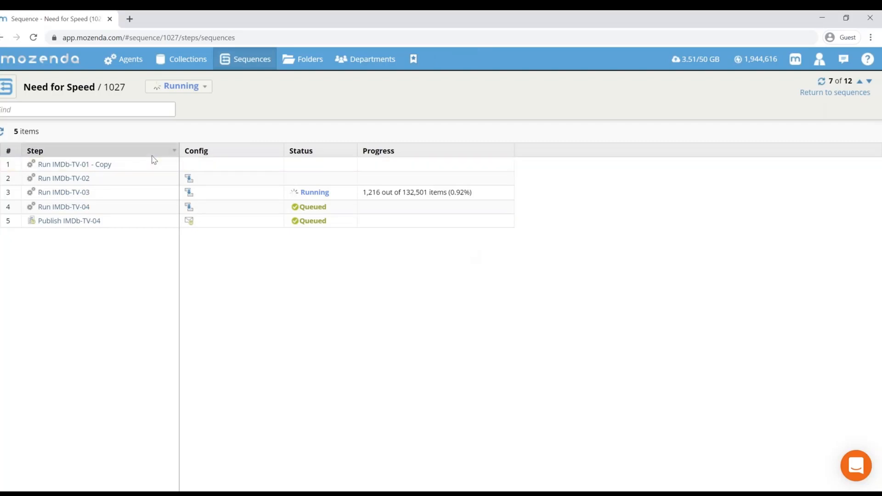
left_click(6, 83)
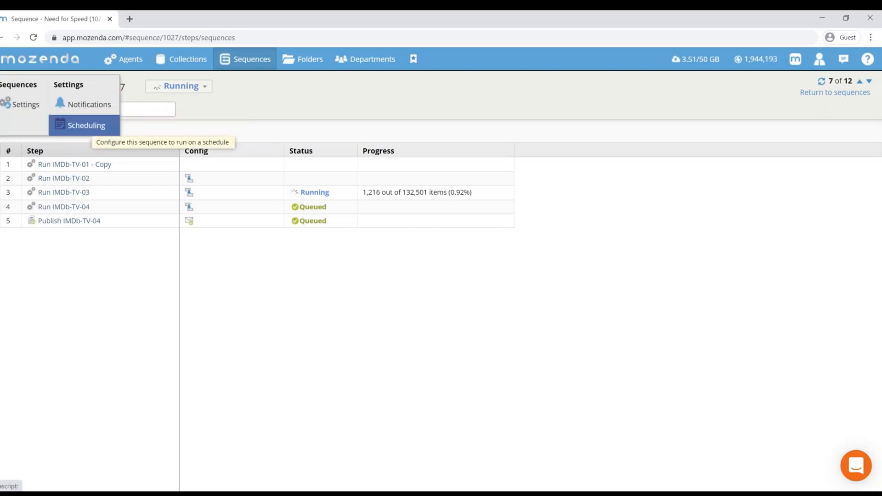
left_click(85, 125)
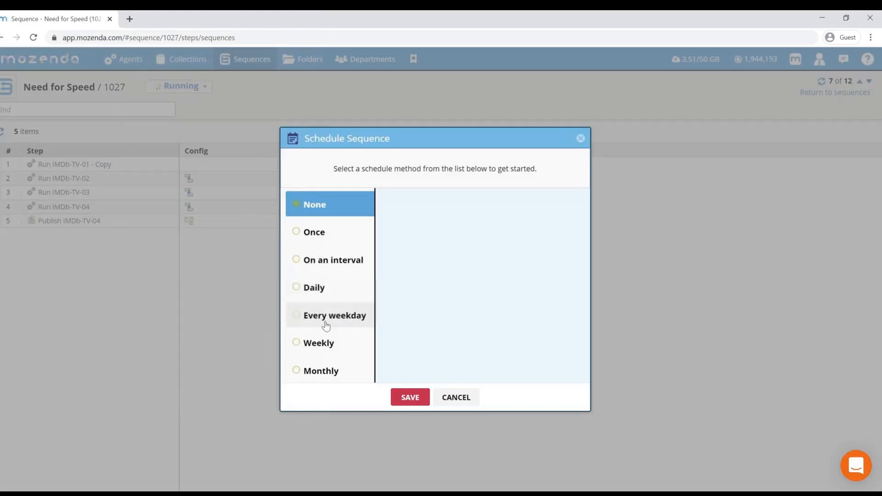
left_click(466, 402)
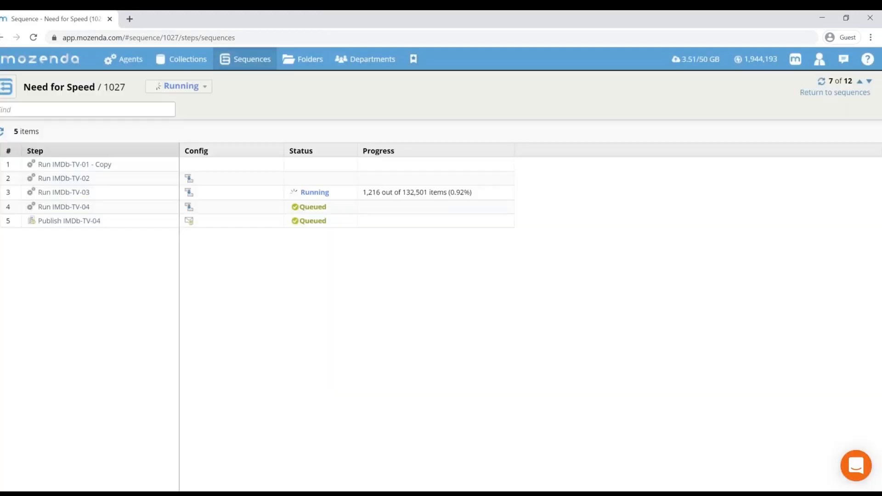
left_click(390, 494)
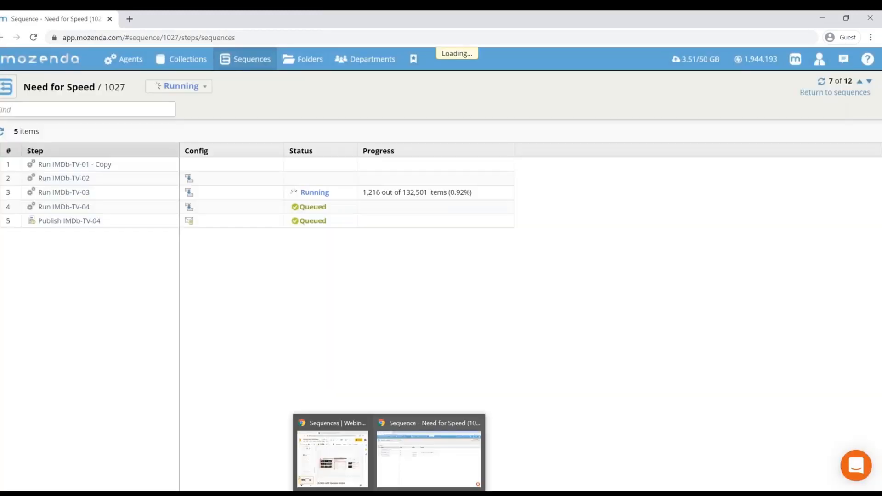
left_click(332, 456)
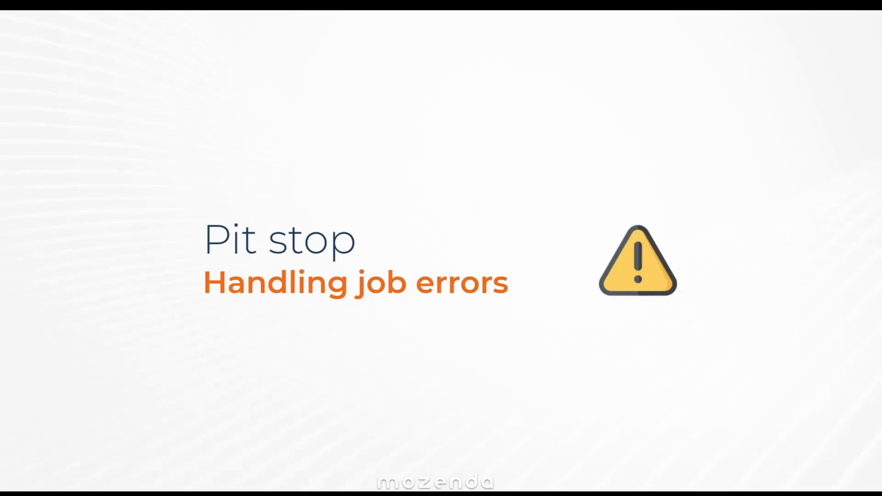
key("Right")
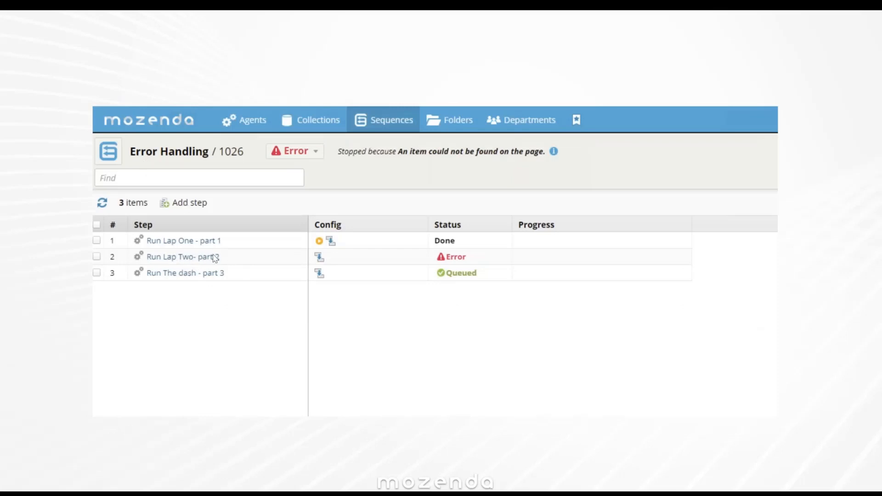
left_click(215, 257)
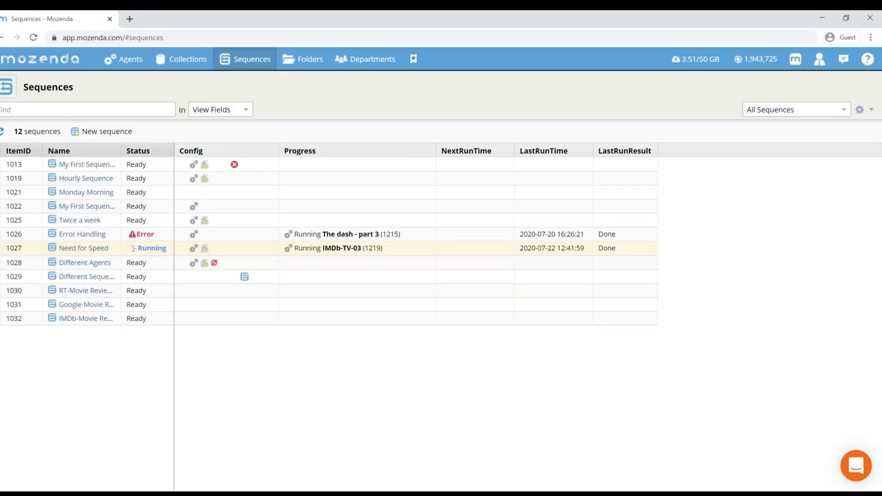
Open the Error Handling sequence and bring up the error handling settings of its Run Lap One - part 1 step.
left_click(85, 236)
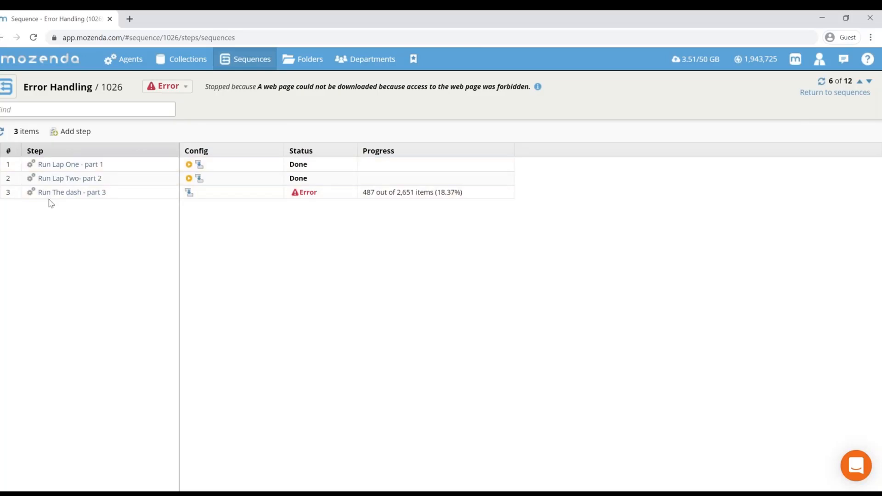
left_click(95, 167)
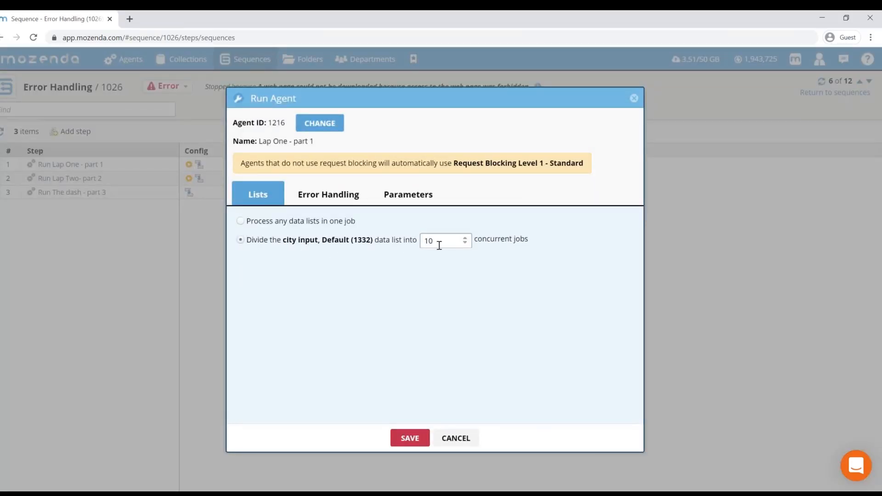
left_click(320, 201)
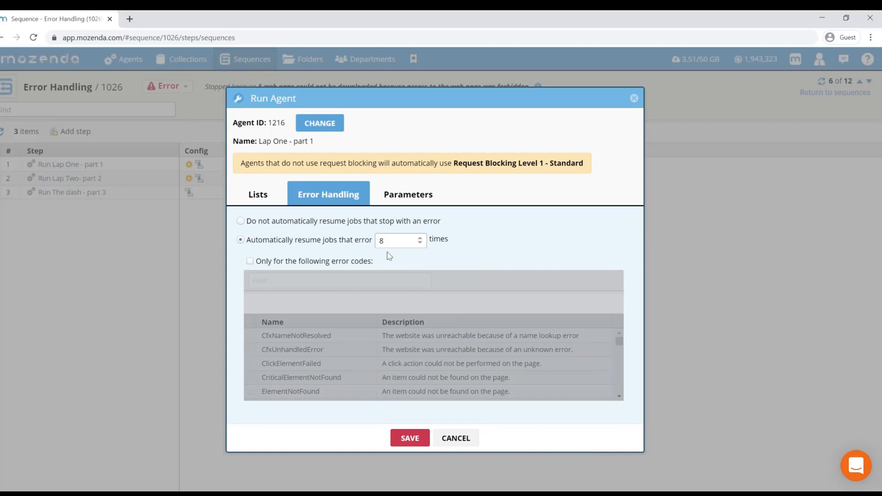
left_click(391, 239)
left_click_drag(377, 239, 369, 239)
Examine the error codes that can limit automatic resuming of Lap One - part 1, and leave the error-code restriction off.
left_click(250, 261)
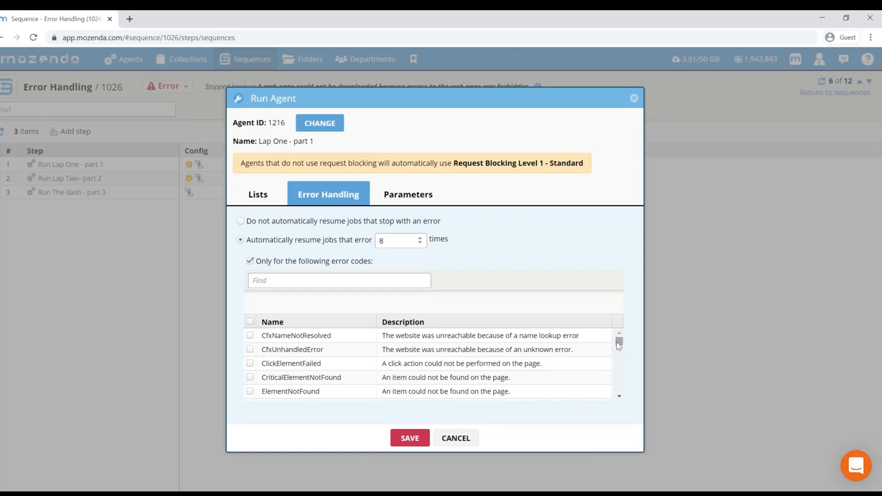
right_click(616, 389)
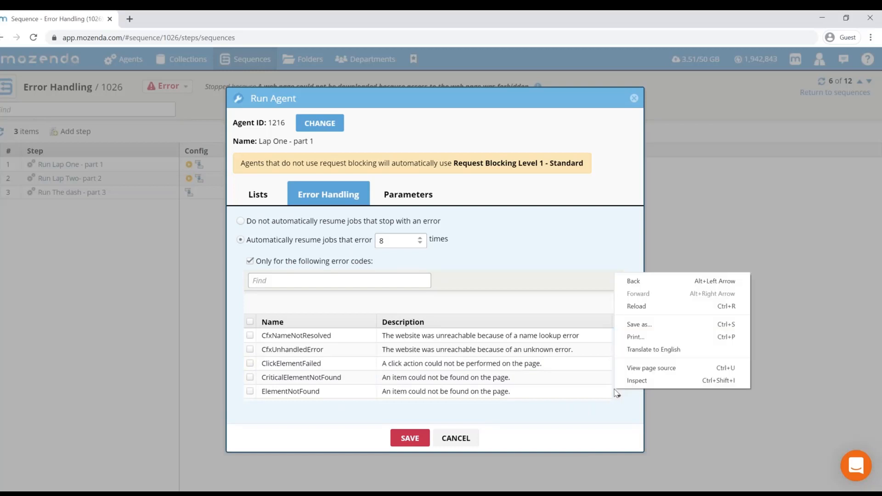
scroll(619, 398, "down", 3)
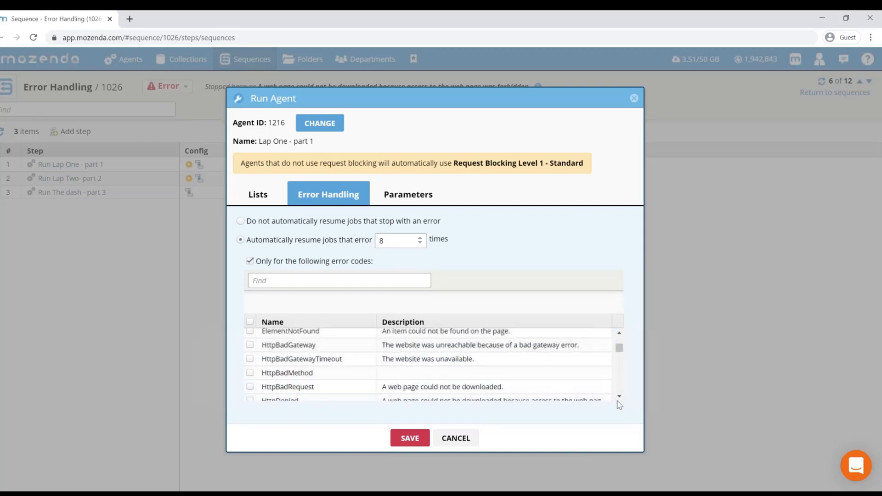
scroll(619, 400, "down", 8)
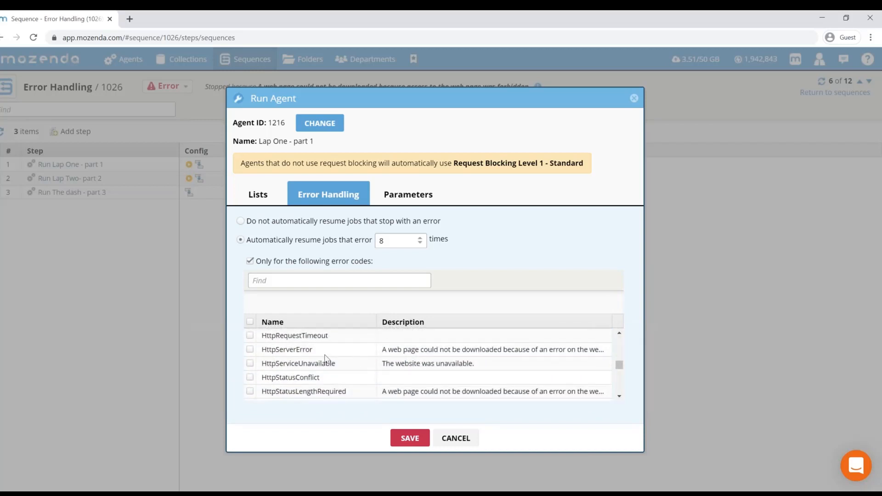
left_click(251, 261)
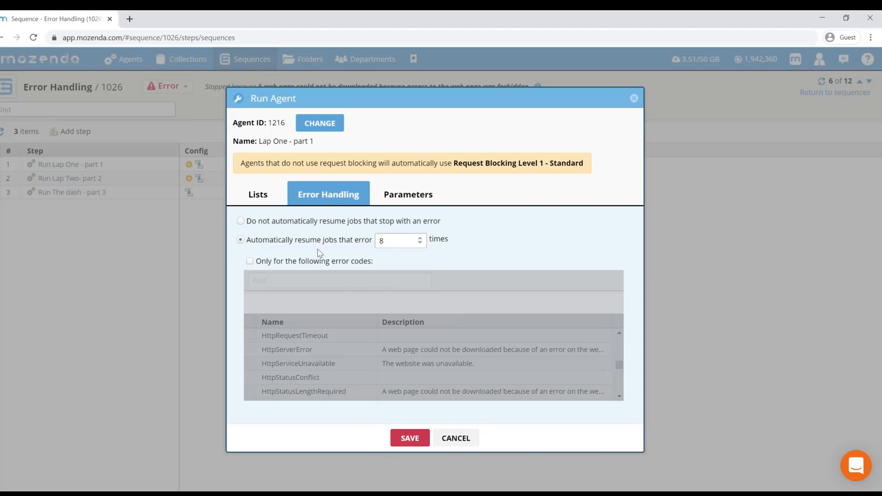
Set Lap One - part 1 to automatically resume jobs that error 3 times and save the step.
key("BackSpace")
type("3")
left_click(408, 438)
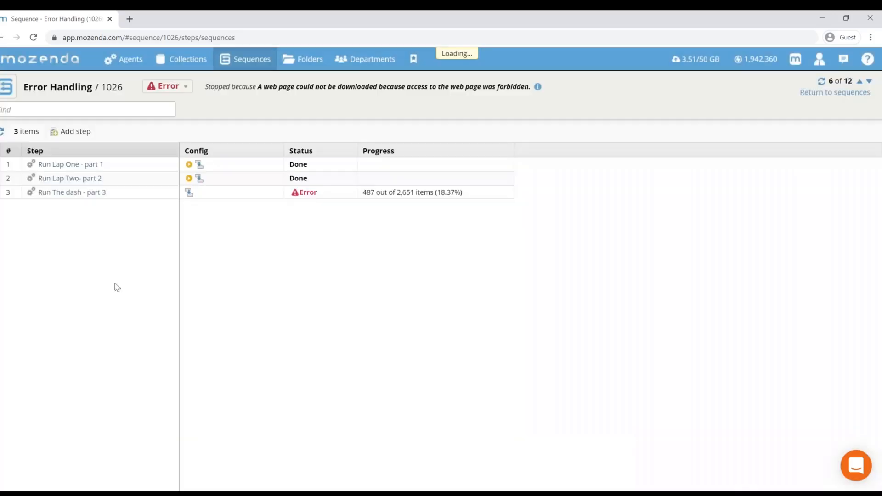
Configure the Run The dash - part 3 step to automatically resume jobs that error 2 times and save it.
left_click(72, 193)
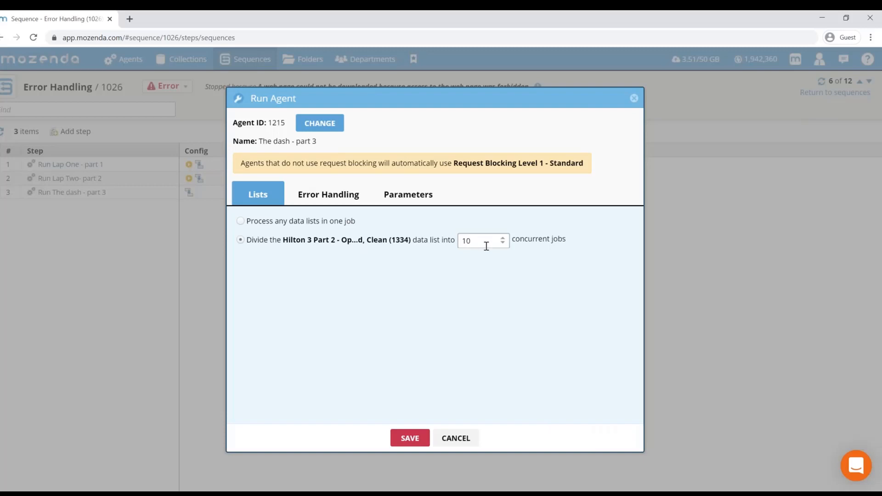
left_click(329, 197)
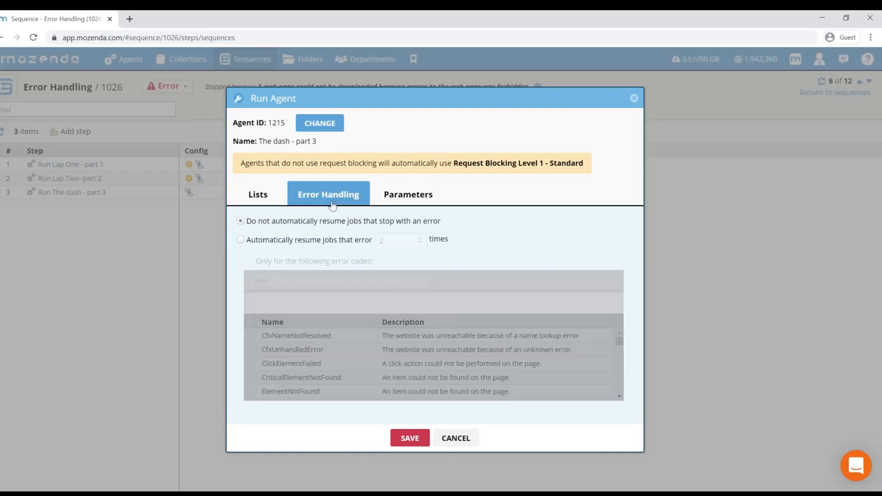
left_click(240, 240)
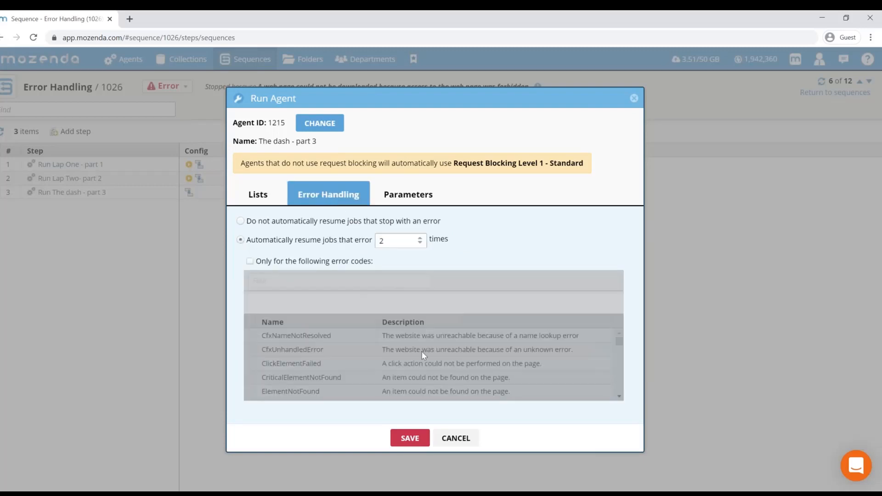
left_click(407, 437)
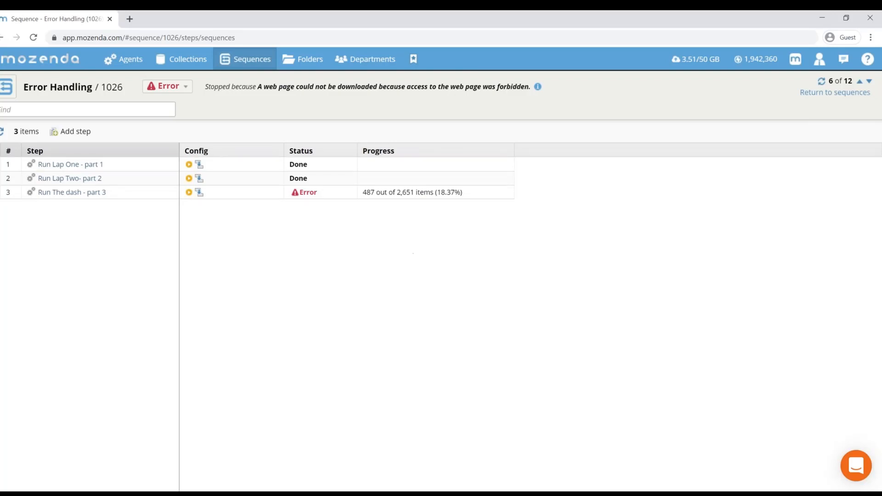
Open The dash - part 3 agent from the recently viewed items and show its jobs.
left_click(414, 60)
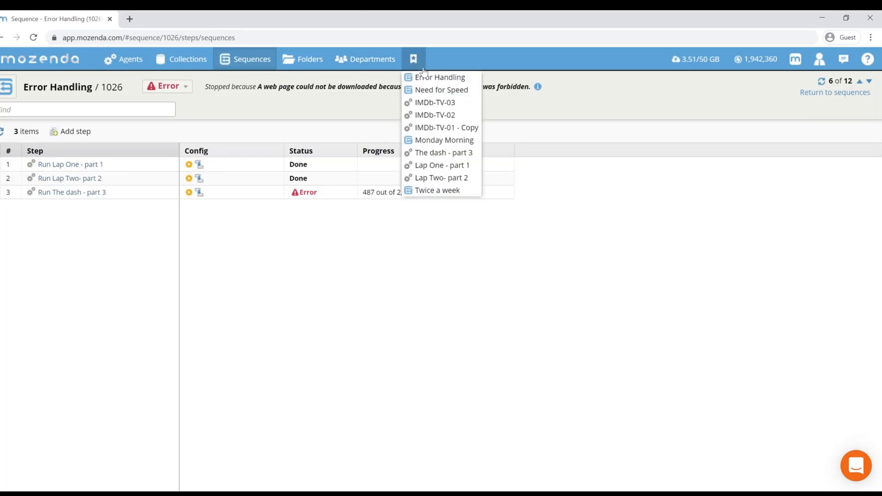
left_click(460, 152)
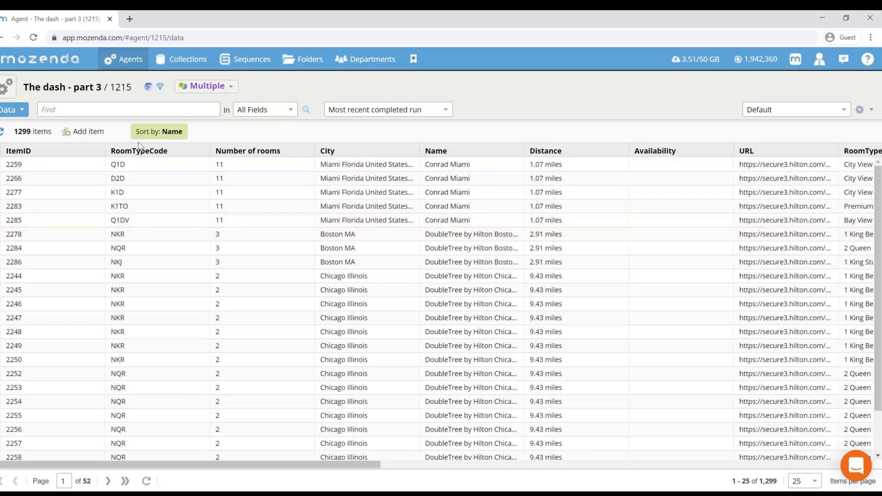
left_click(25, 113)
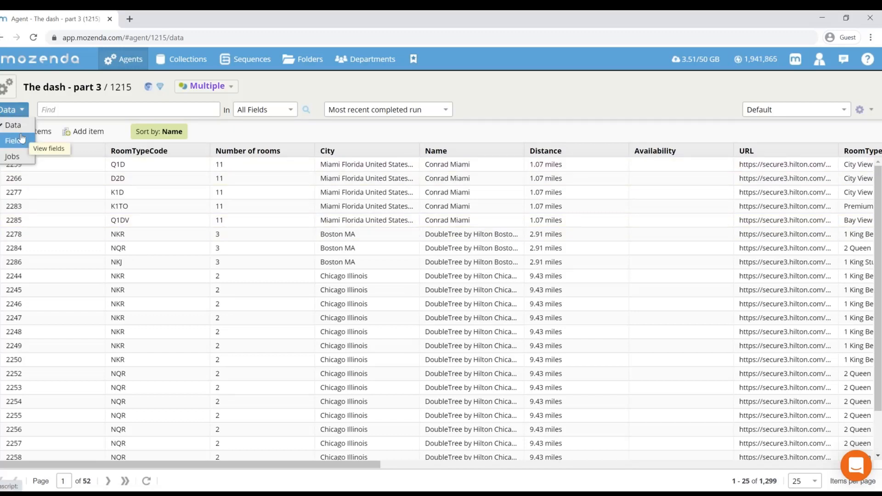
left_click(12, 157)
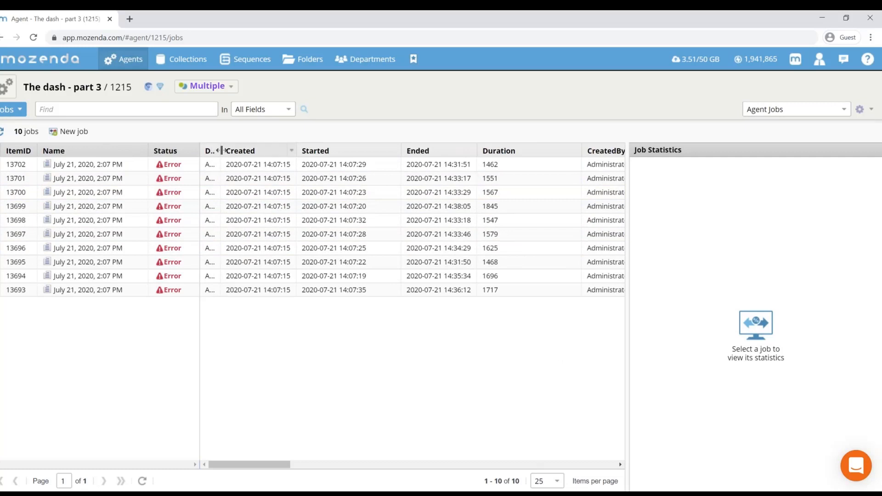
Widen the Description column of the job list and examine the jobs' index ranges, error codes and error messages.
mouse_move(222, 151)
left_mouse_down()
mouse_move(284, 150)
mouse_move(397, 194)
left_mouse_up()
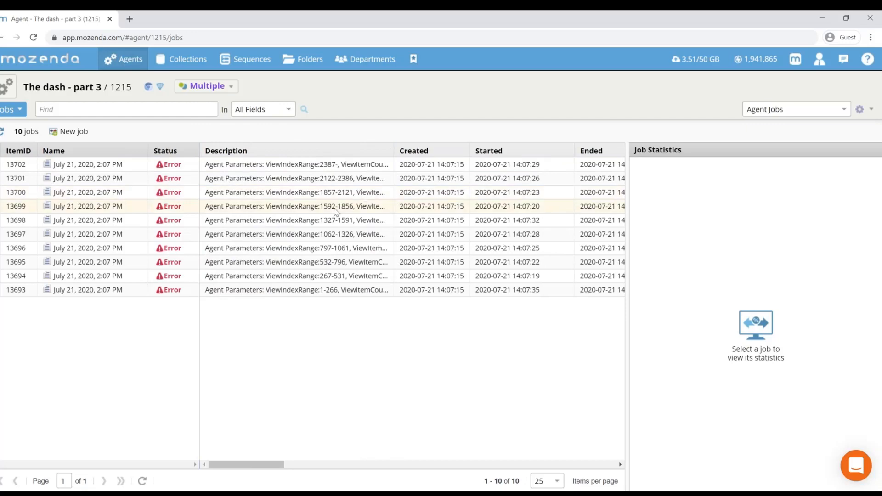
scroll(338, 211, "right", 3)
scroll(334, 210, "right", 5)
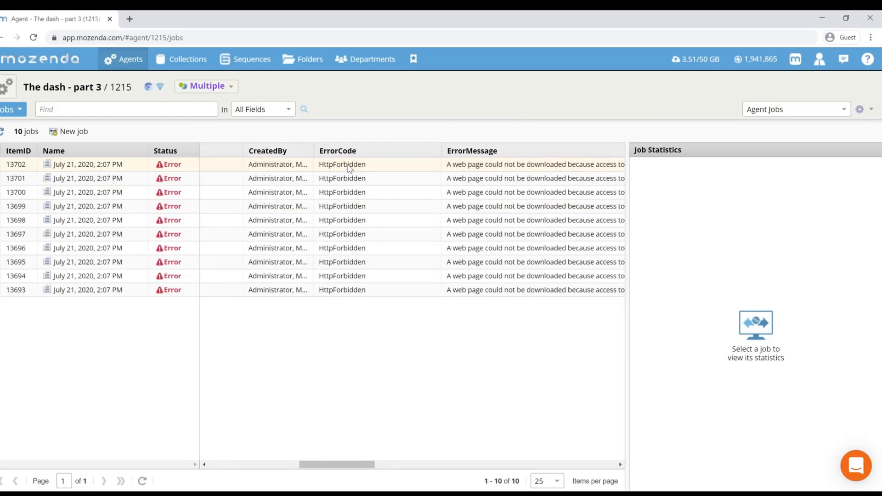
Widen the ErrorMessage column and narrow the ErrorCode column so the full error messages can be read.
scroll(578, 235, "right", 2)
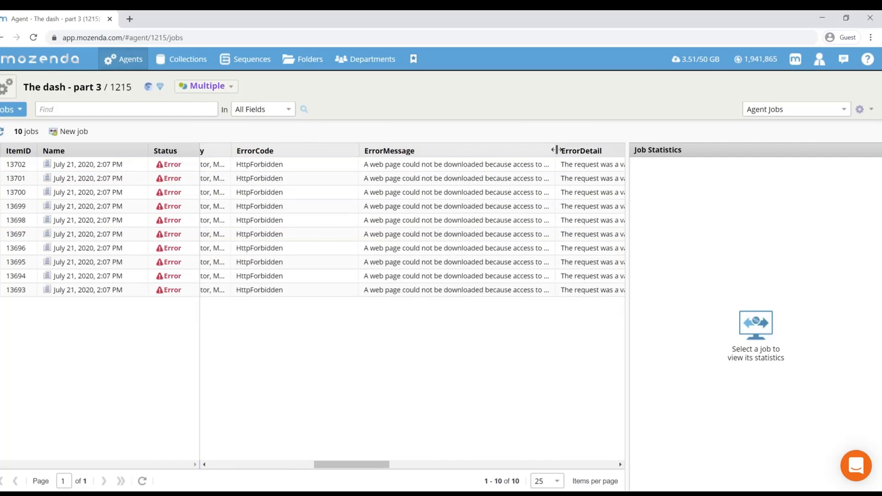
left_click_drag(557, 150, 616, 162)
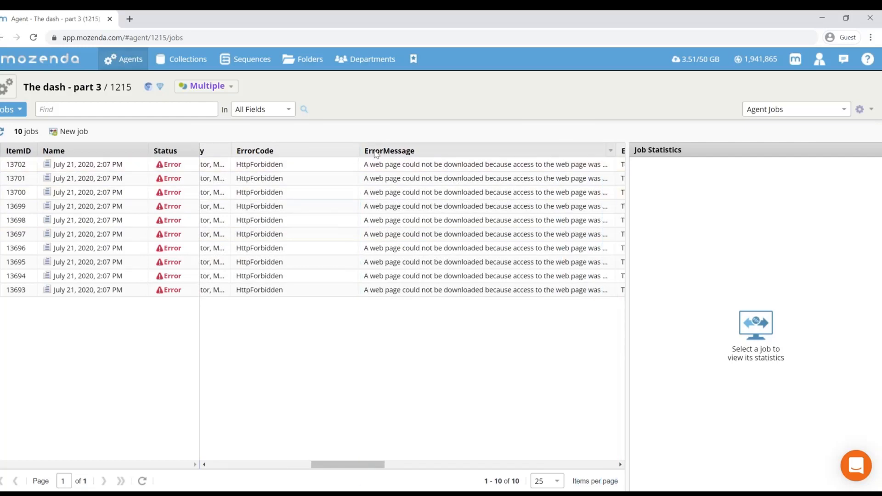
left_click_drag(359, 146, 252, 151)
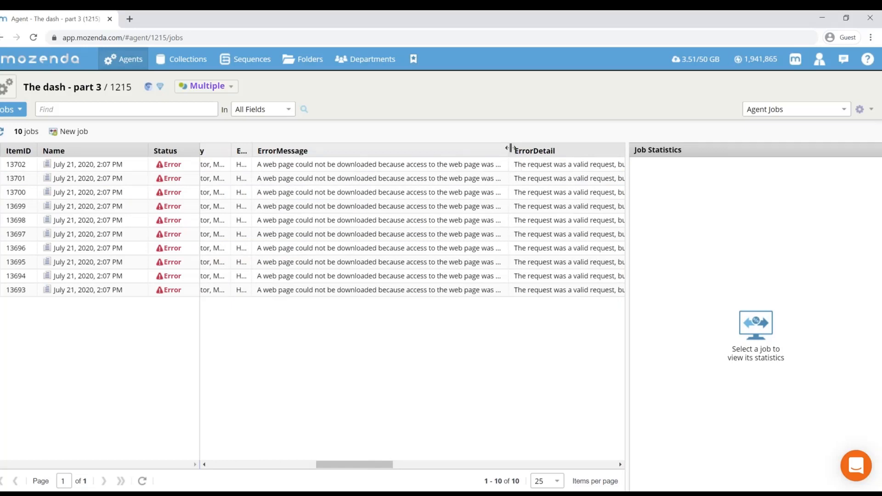
left_click_drag(509, 151, 622, 151)
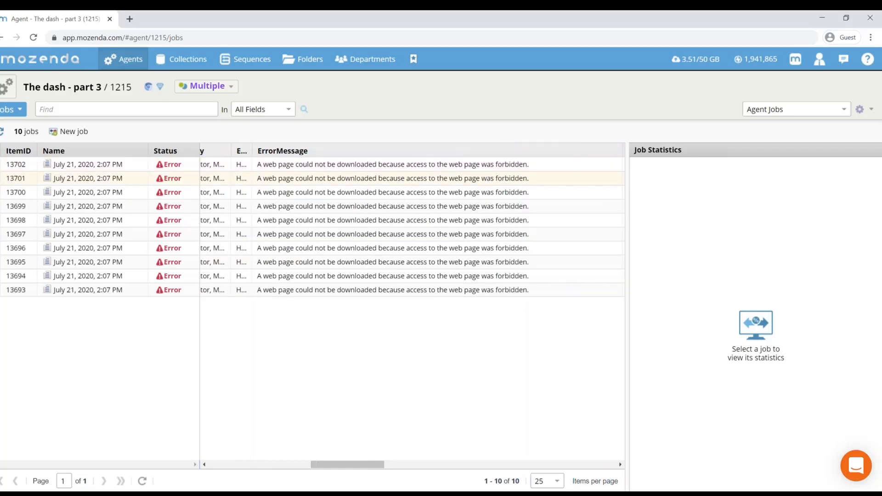
Review the statistics of job 13702, open its agent for fixing in the maximized Mozenda agent builder, and cancel the agent's loading.
left_click(3, 164)
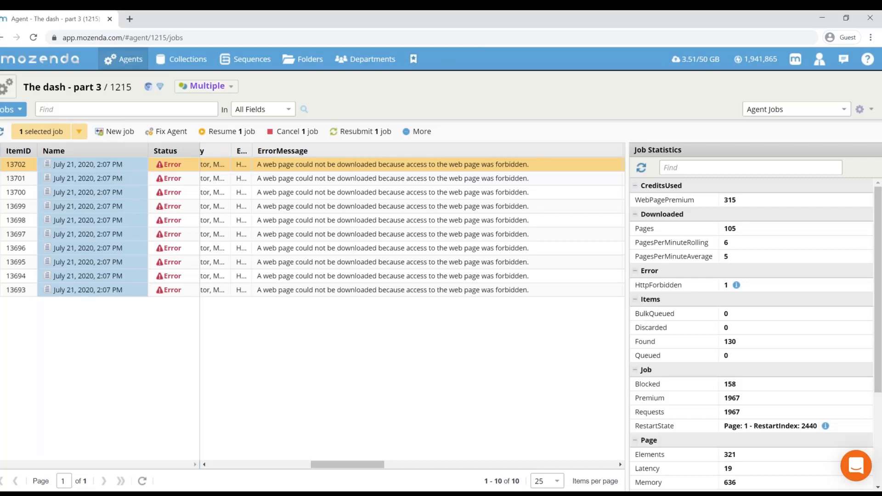
scroll(692, 383, "down", 2)
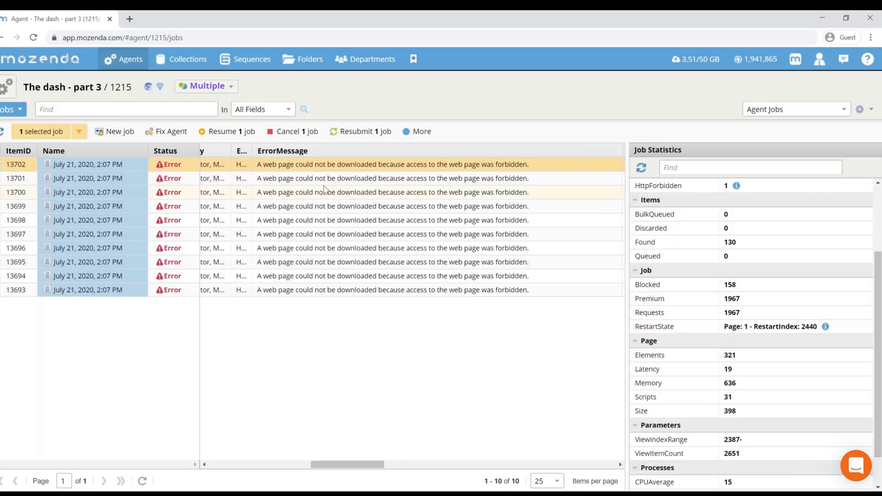
left_click(170, 135)
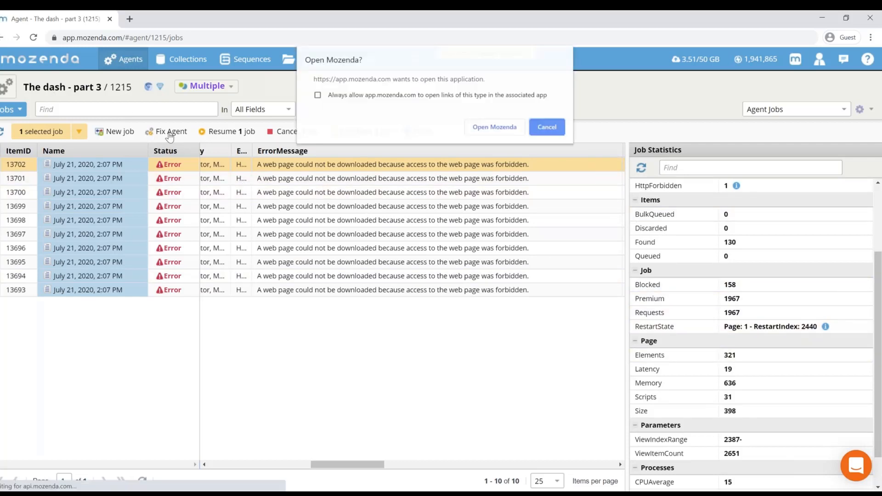
left_click(506, 126)
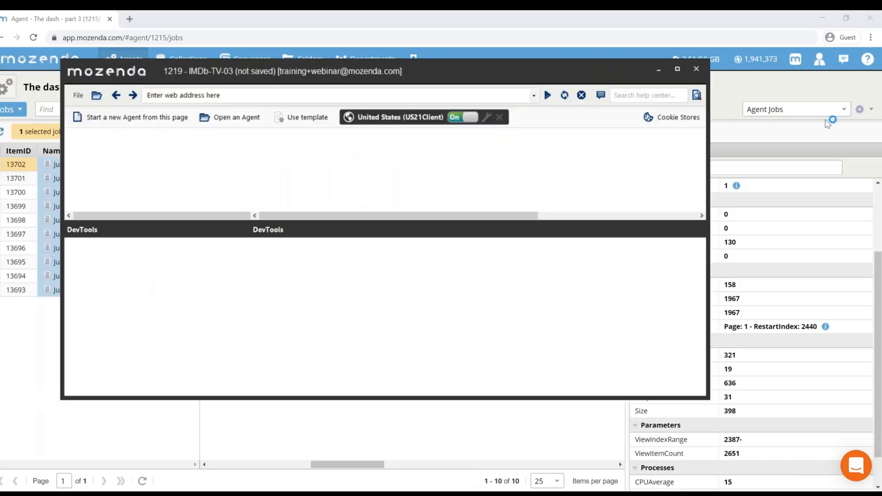
left_click(679, 71)
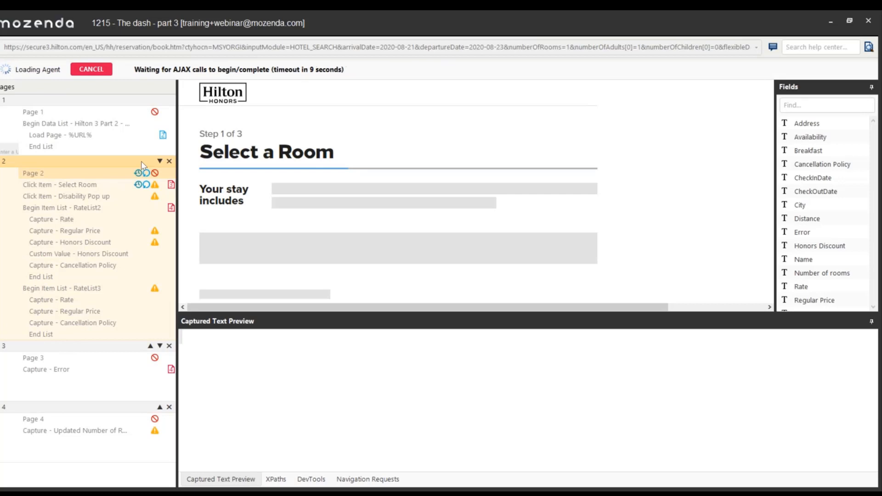
left_click_drag(378, 322, 378, 333)
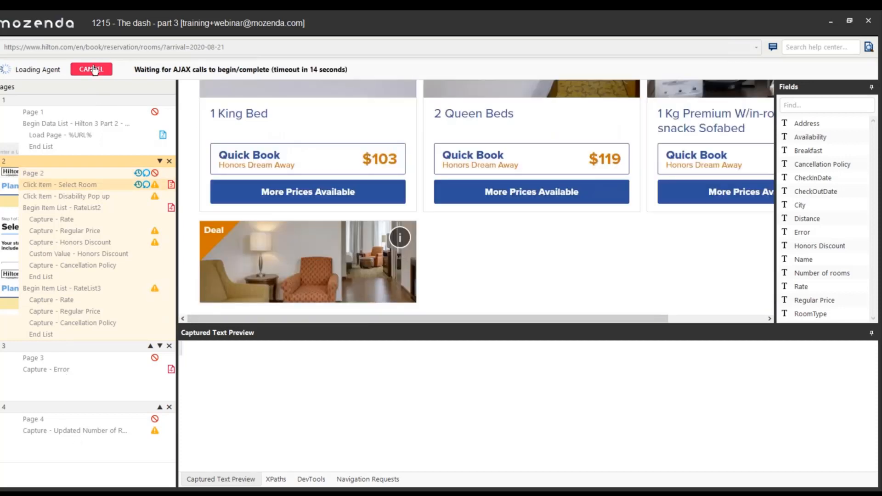
left_click(91, 70)
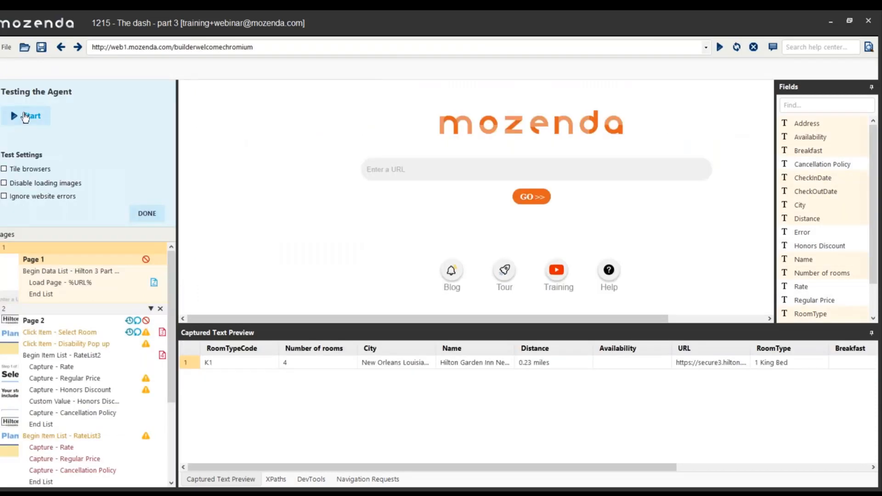
Start a test of the agent, stop it, and leave testing mode.
left_click(29, 116)
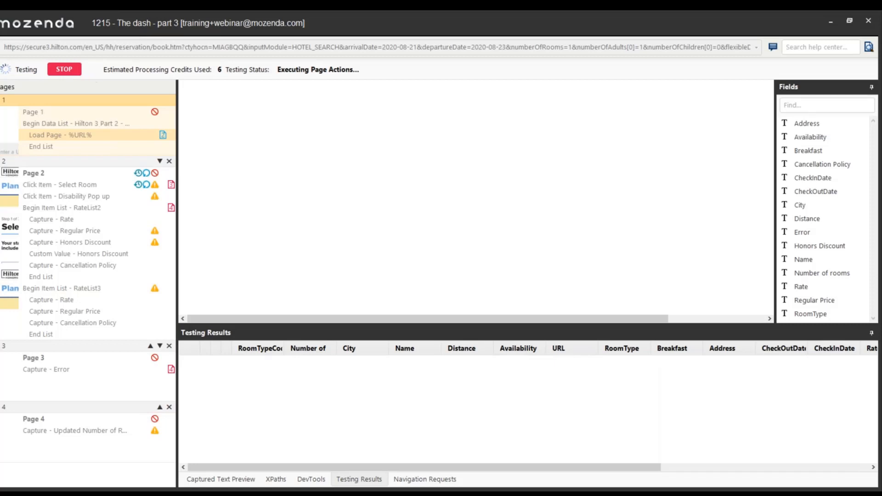
left_click(67, 72)
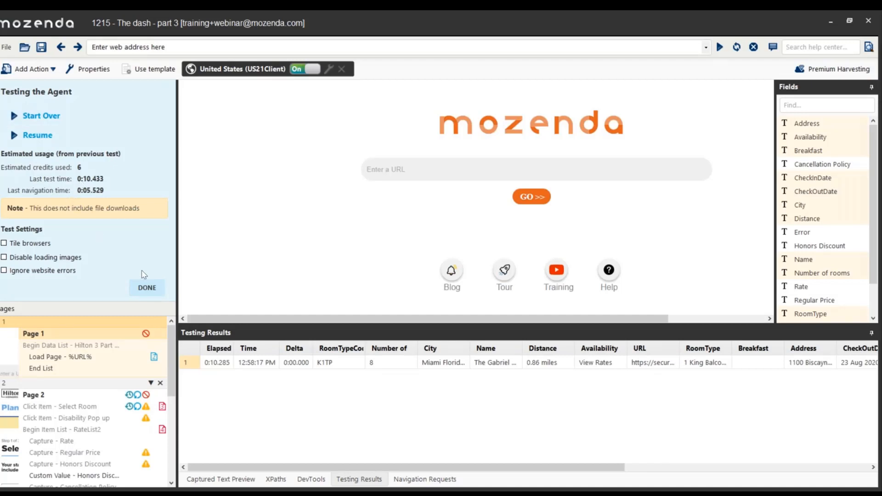
left_click(147, 288)
Limit the Hilton 3 Part 2 data list to the item range %INDEX% and save the action.
right_click(111, 125)
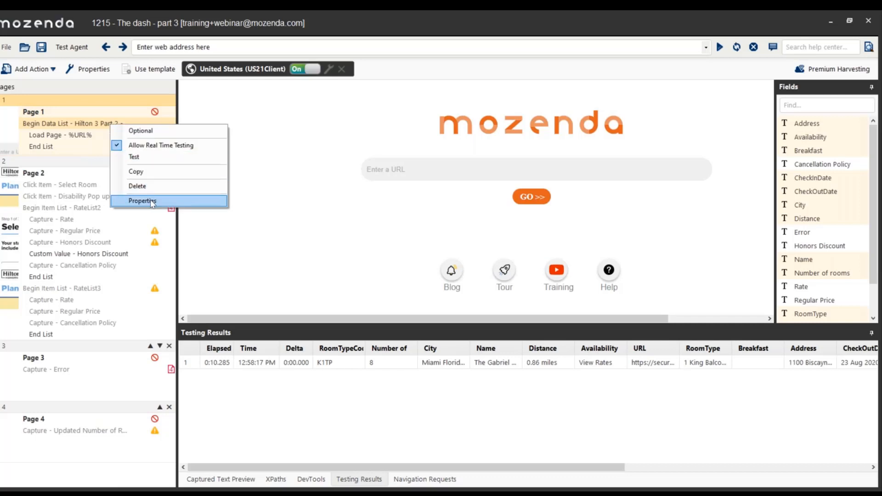
left_click(152, 203)
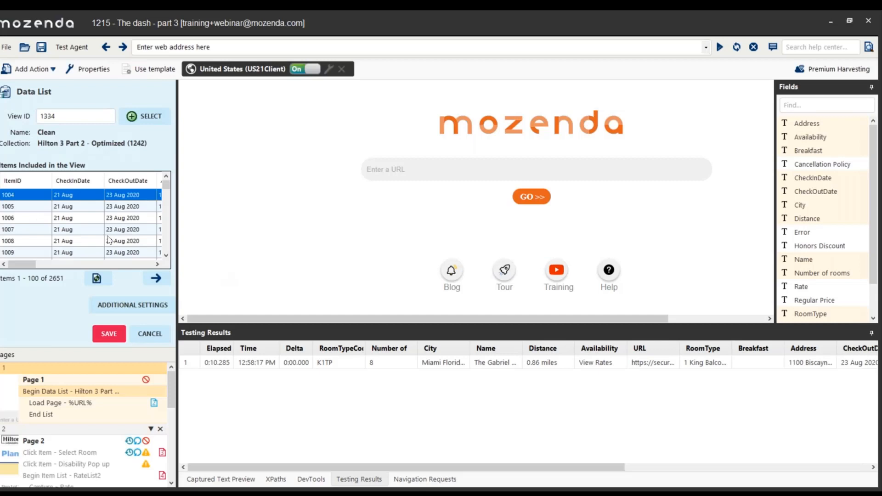
left_click(131, 305)
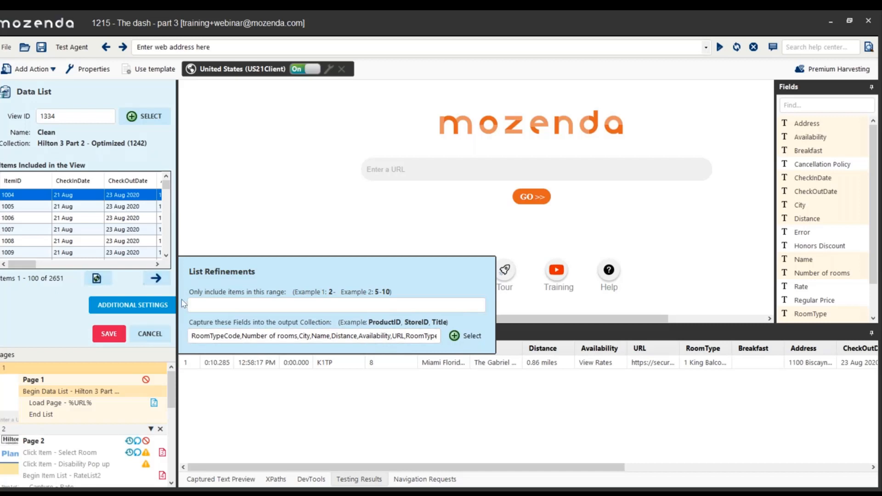
left_click(221, 309)
type("%")
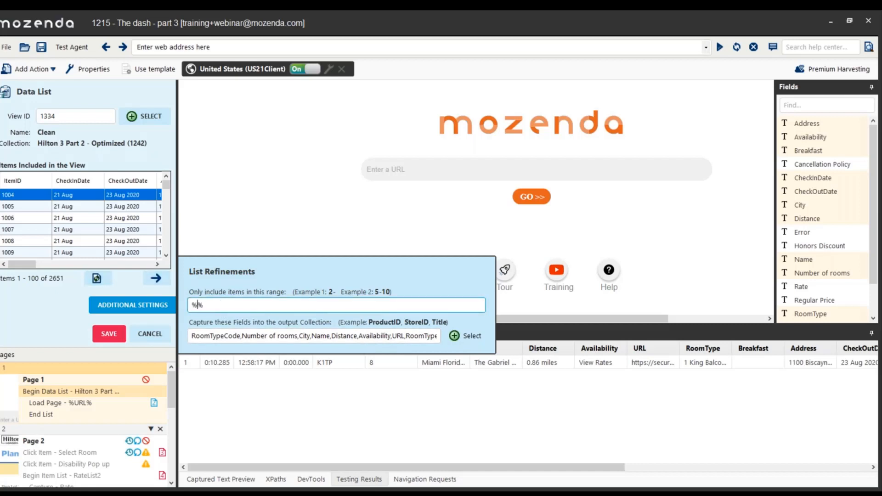
type("INDEX")
left_click(108, 333)
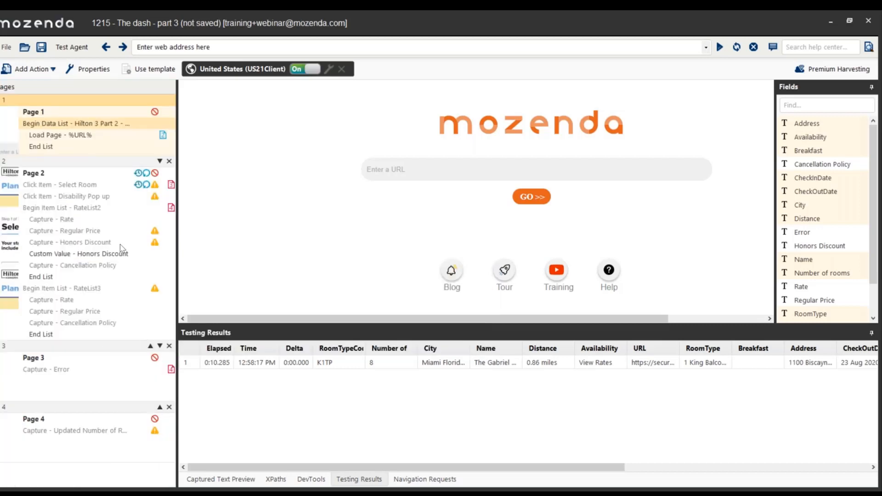
Test the agent from the start with INDEX set to 2440, check the job's restart index in the browser, and finish testing.
left_click(70, 48)
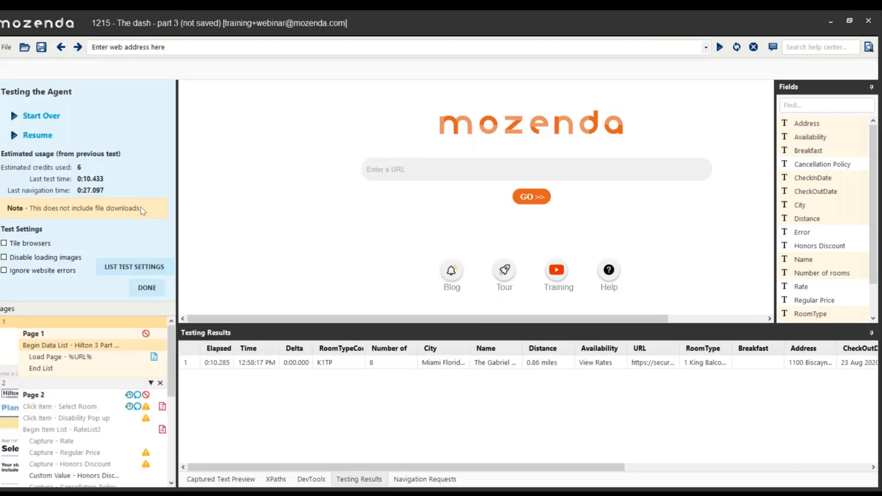
left_click(39, 117)
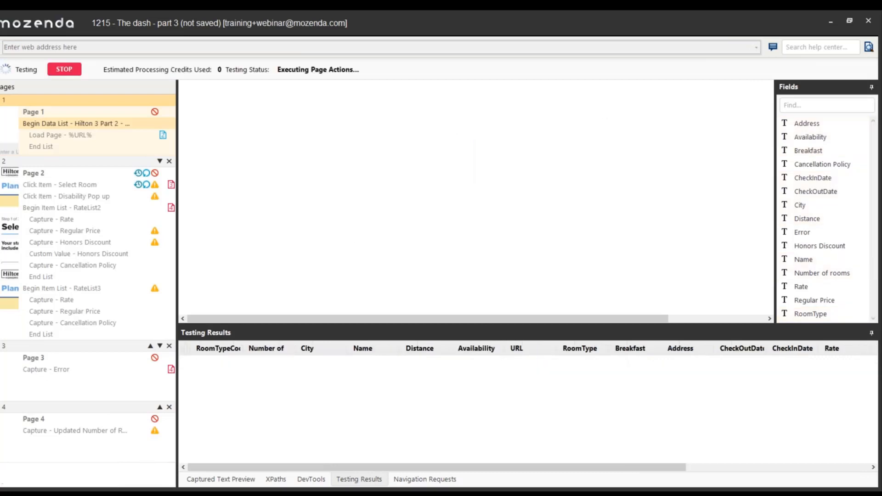
type("1445")
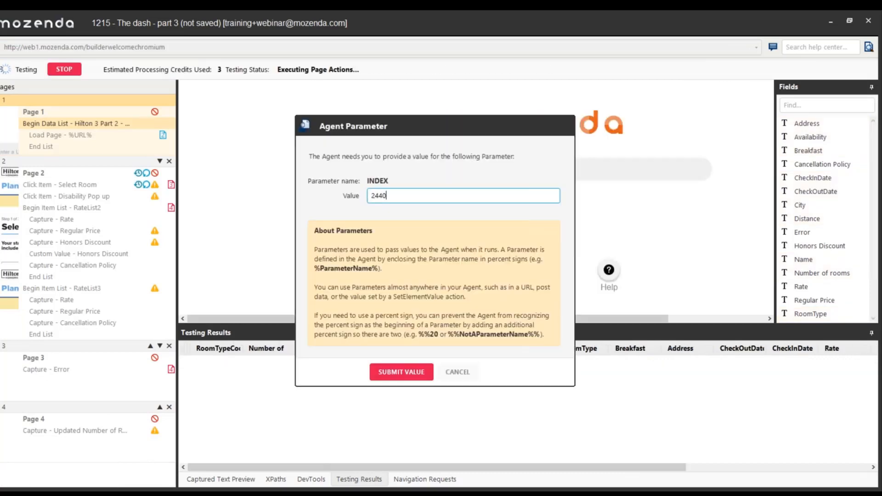
key("Return")
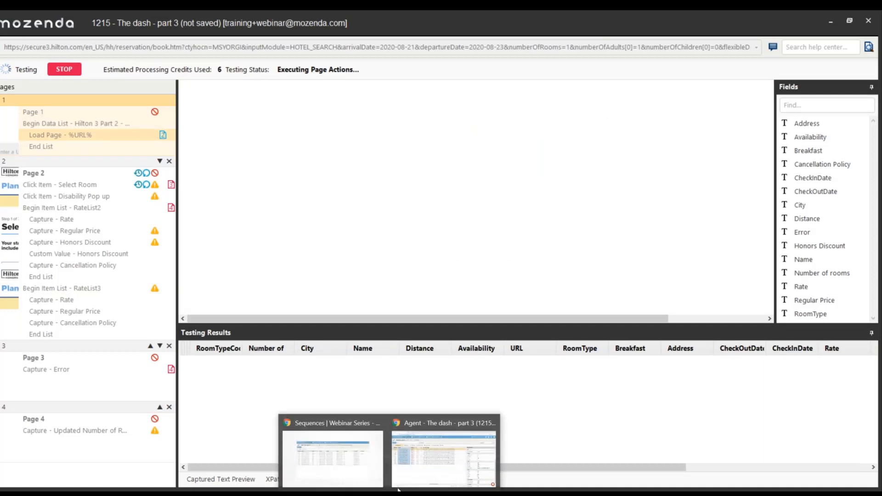
left_click(443, 453)
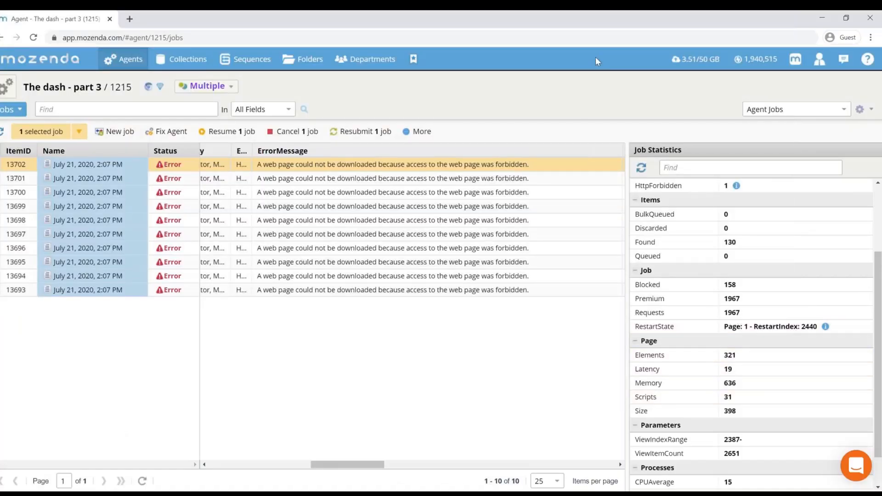
left_click(388, 492)
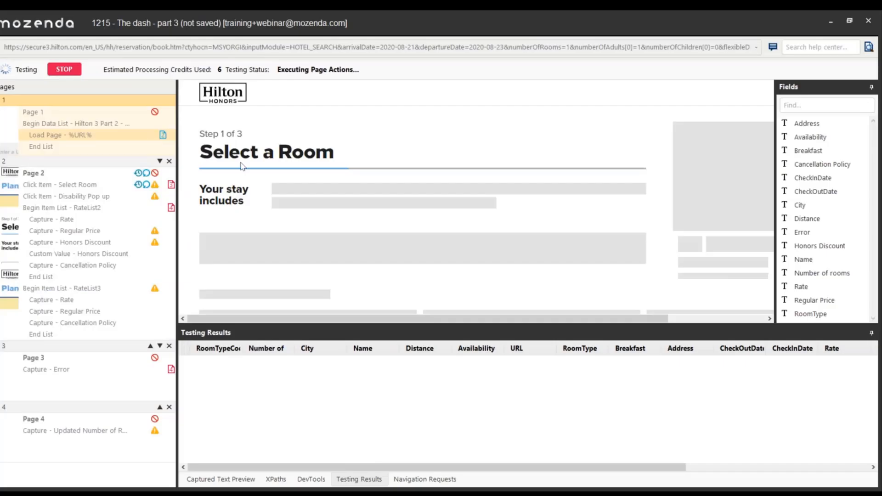
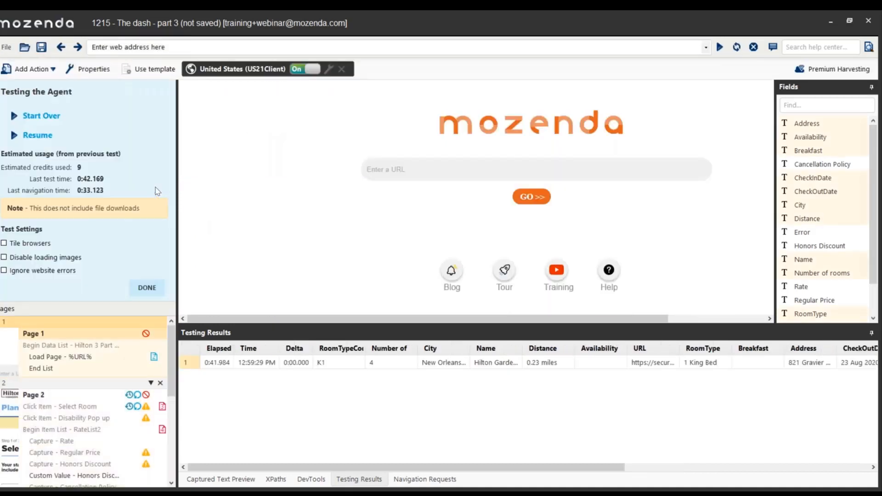
left_click(146, 288)
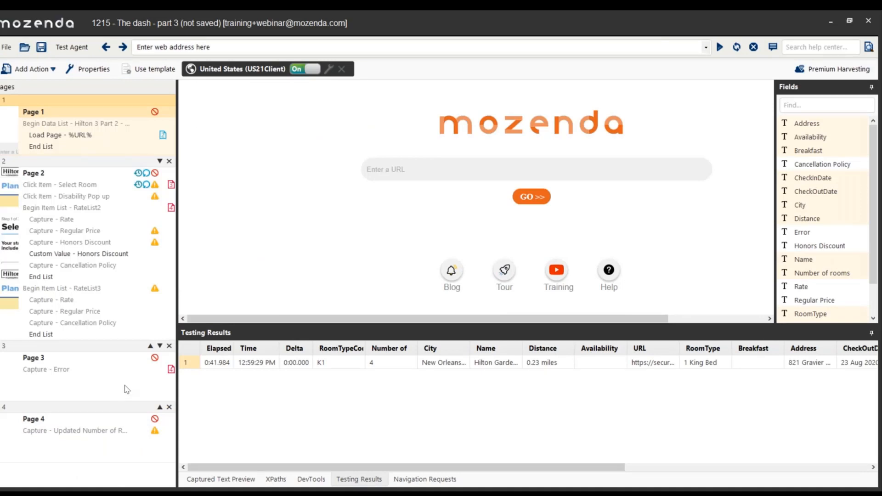
Check Page 3 and Page 4 of the agent to see whether the test loaded them.
left_click(127, 390)
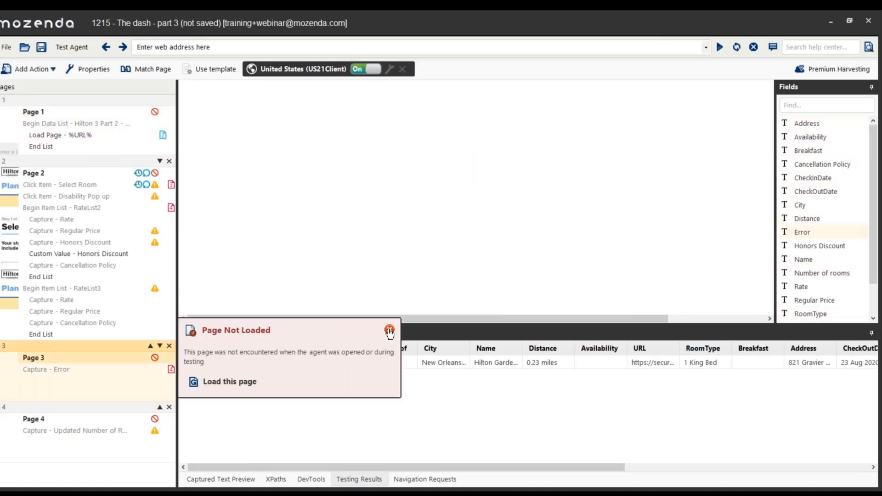
left_click(390, 331)
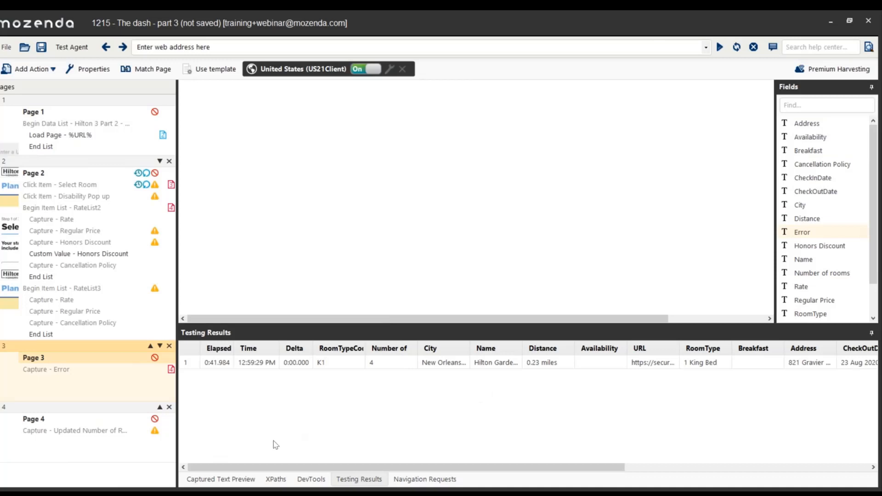
left_click(123, 448)
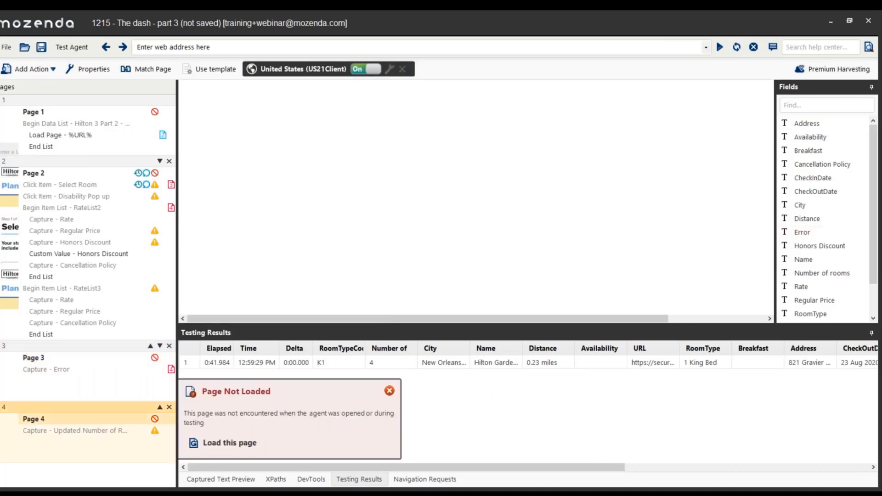
Switch to the browser, show the agent's data, and examine the Error column on the first and last pages.
mouse_move(390, 494)
left_click(443, 463)
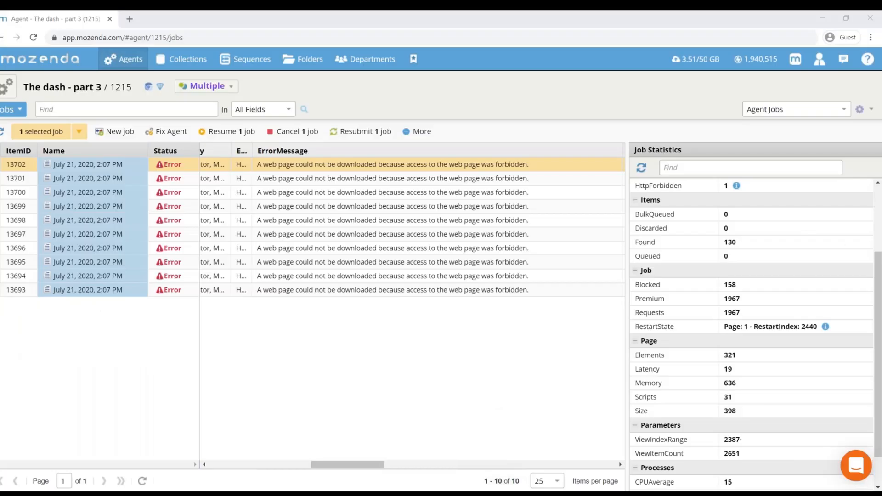
left_click(12, 110)
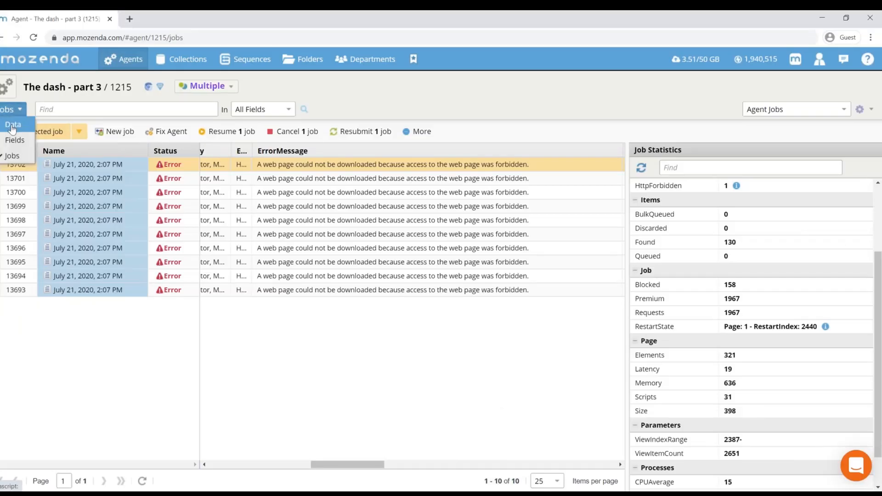
left_click(12, 128)
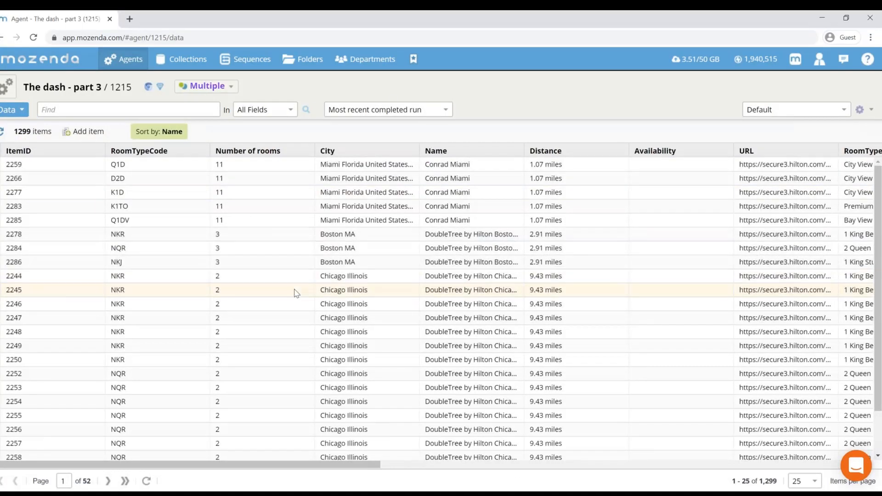
scroll(295, 293, "right", 10)
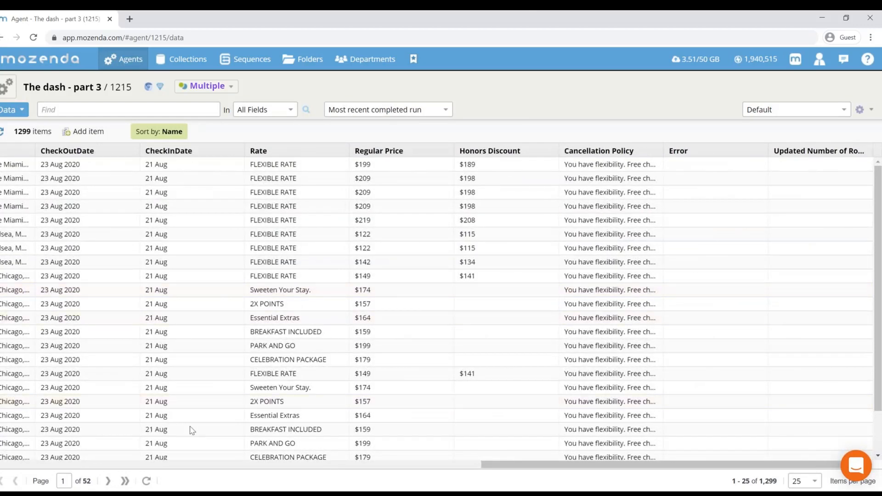
left_click(125, 481)
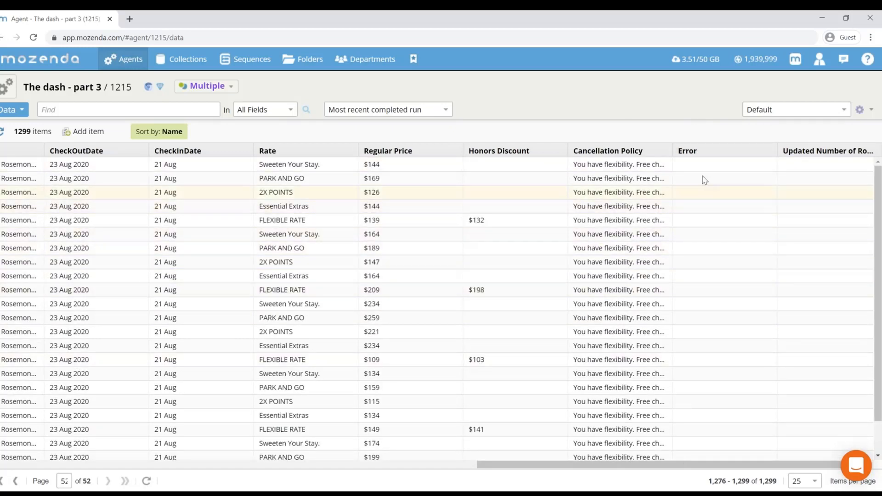
left_click(858, 118)
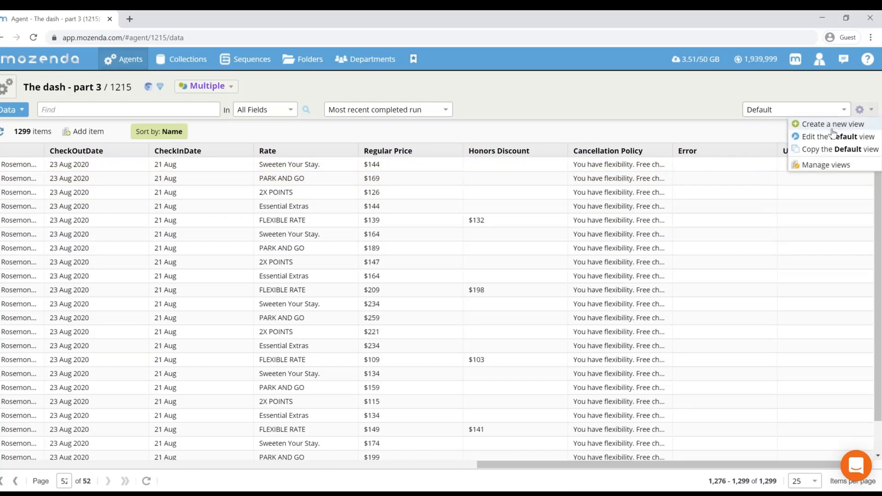
left_click(719, 141)
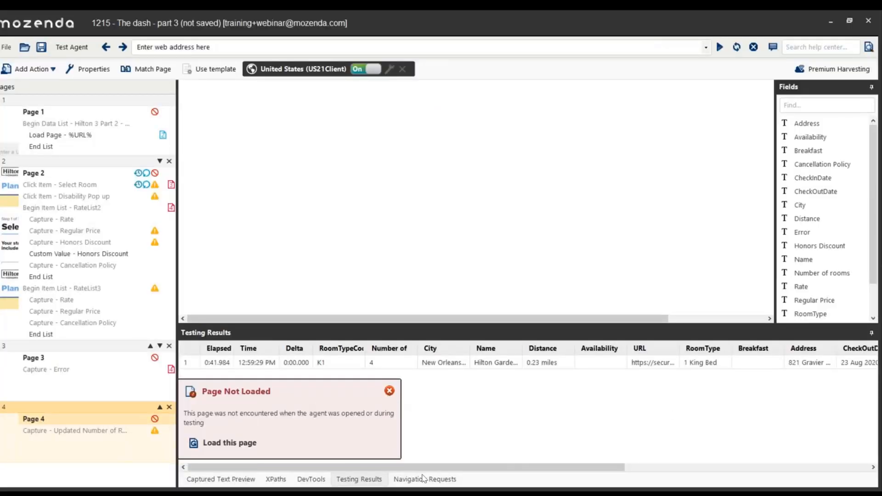
mouse_move(391, 490)
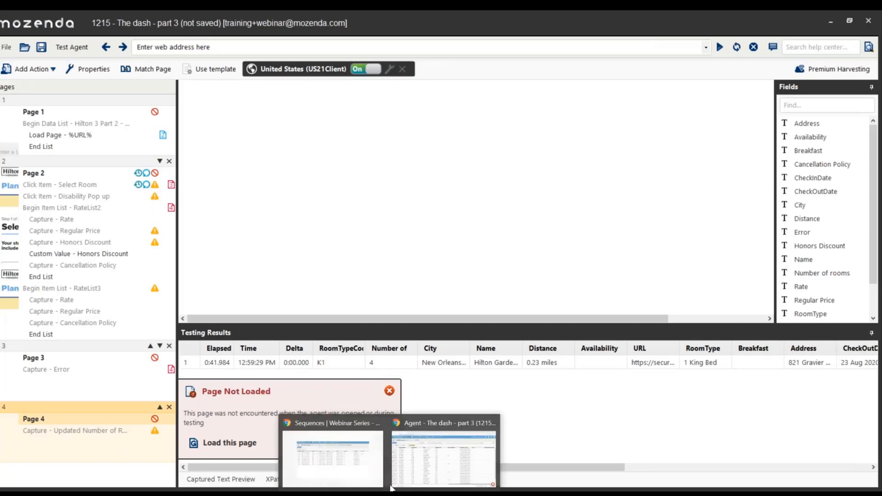
left_click(441, 459)
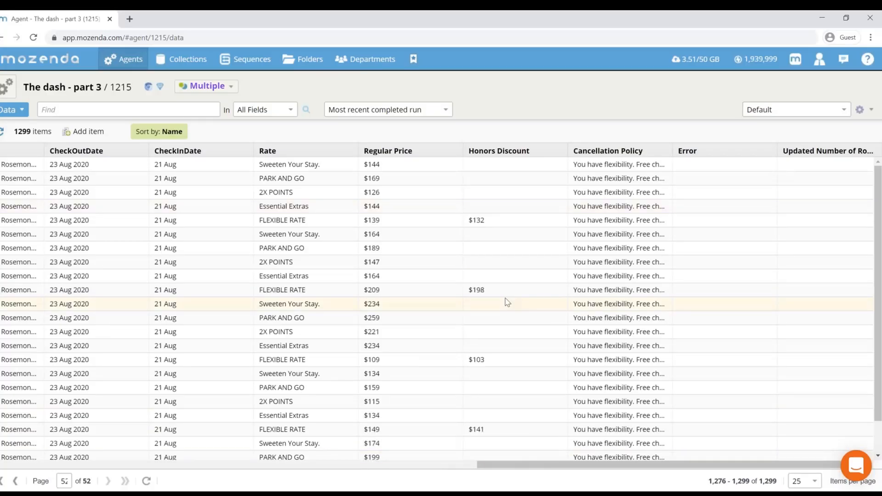
Copy the agent data's Default view, leave out the ItemID column, and name the copy Honors.
left_click(868, 113)
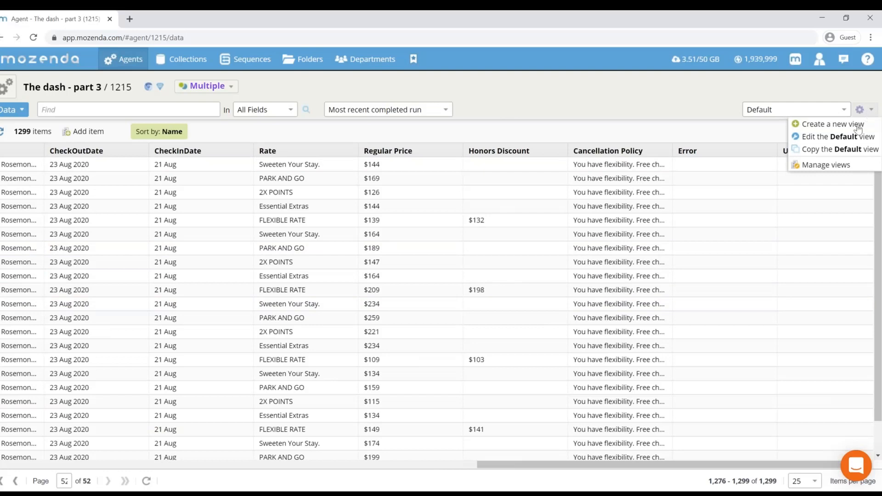
left_click(847, 147)
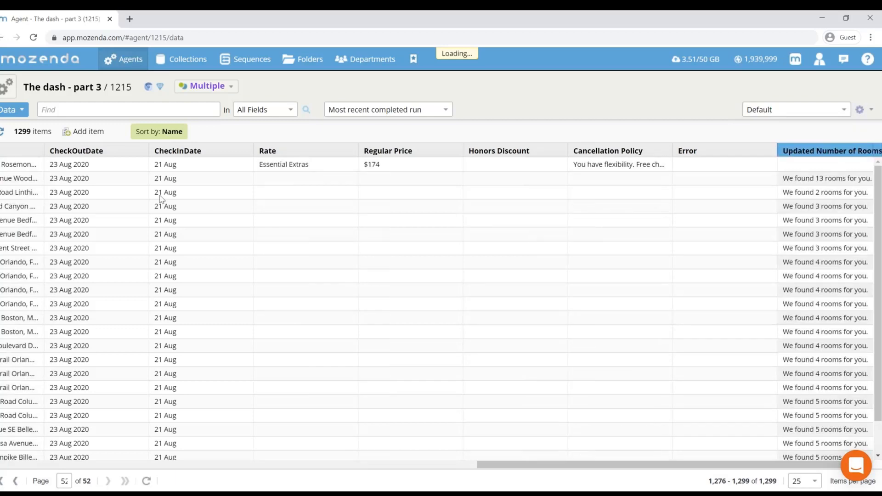
scroll(332, 314, "up", 1)
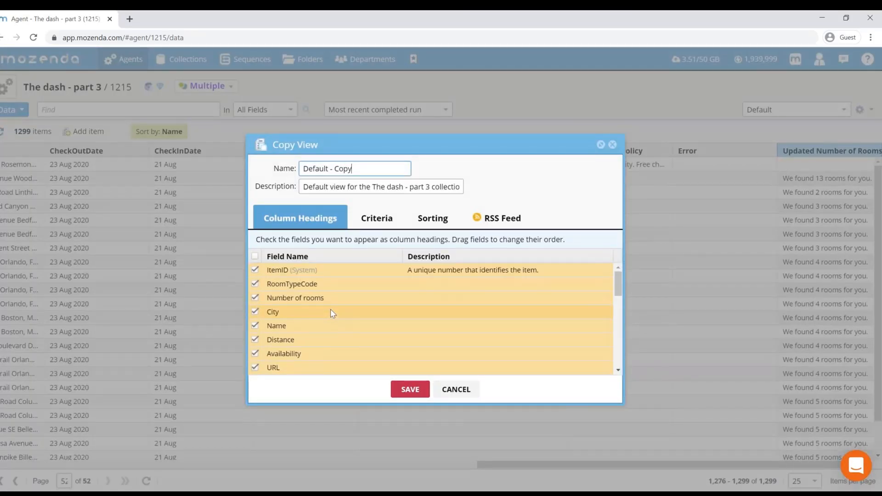
triple_click(388, 170)
type("Honors")
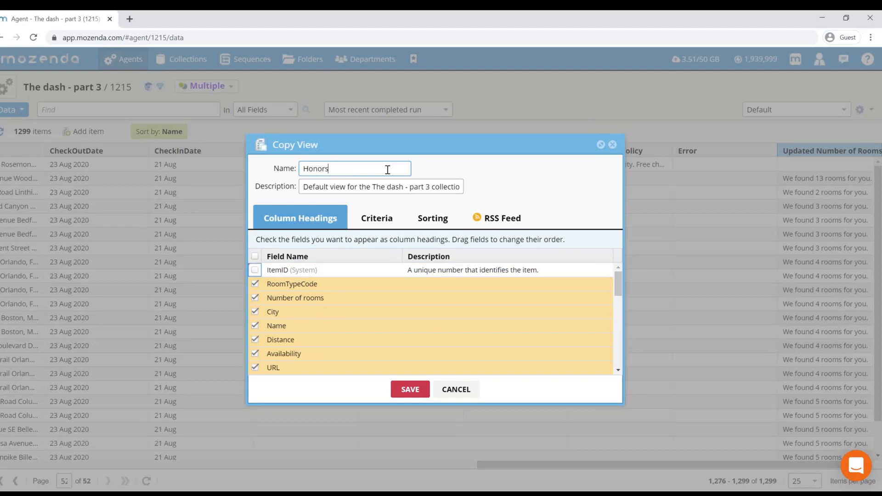
Add the criterion Honors Discount Is Not Empty to the copied view and save it.
left_click(376, 218)
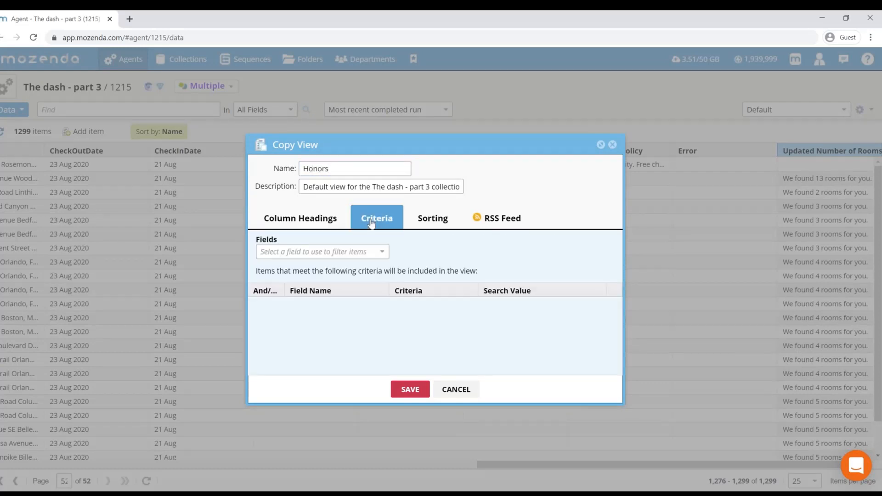
left_click(334, 254)
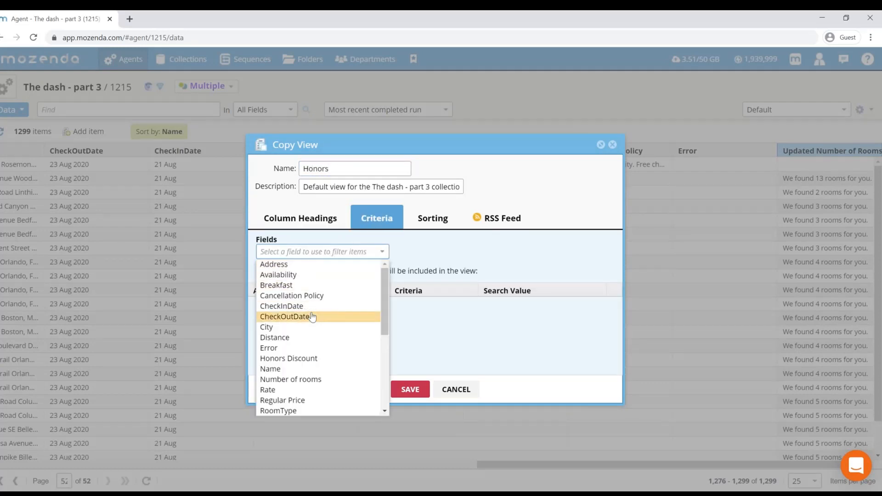
left_click(305, 360)
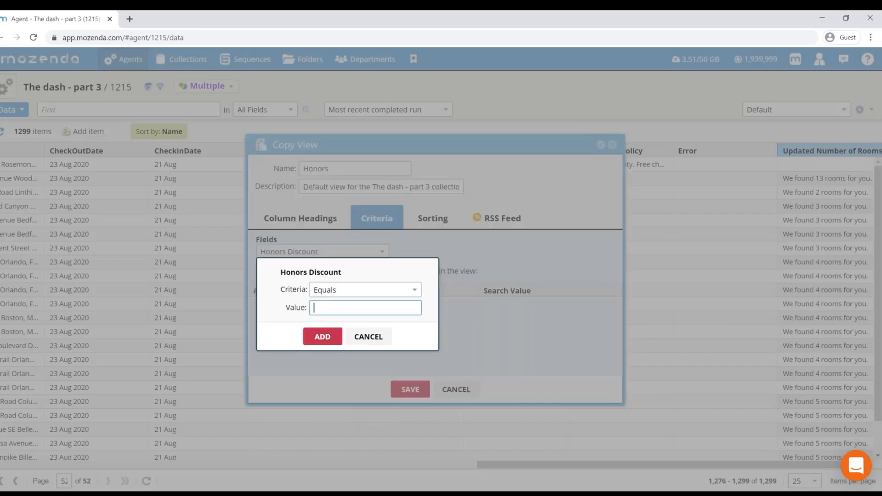
left_click(348, 291)
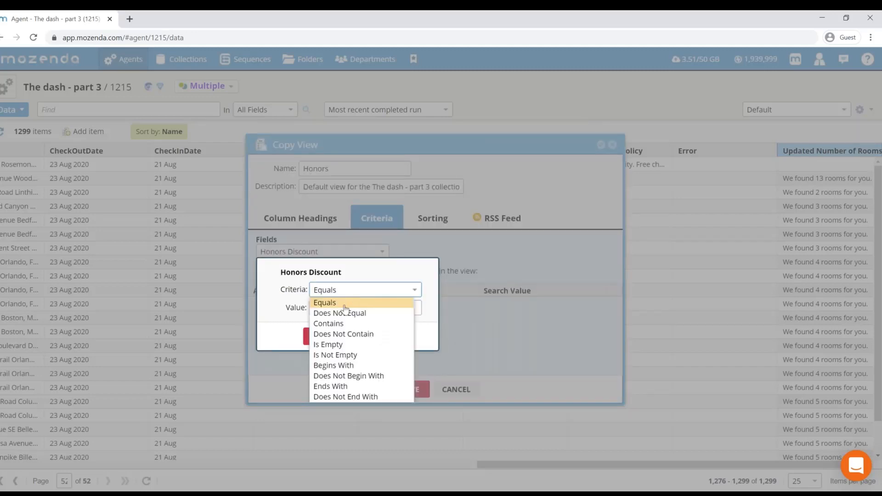
left_click(349, 357)
left_click(322, 337)
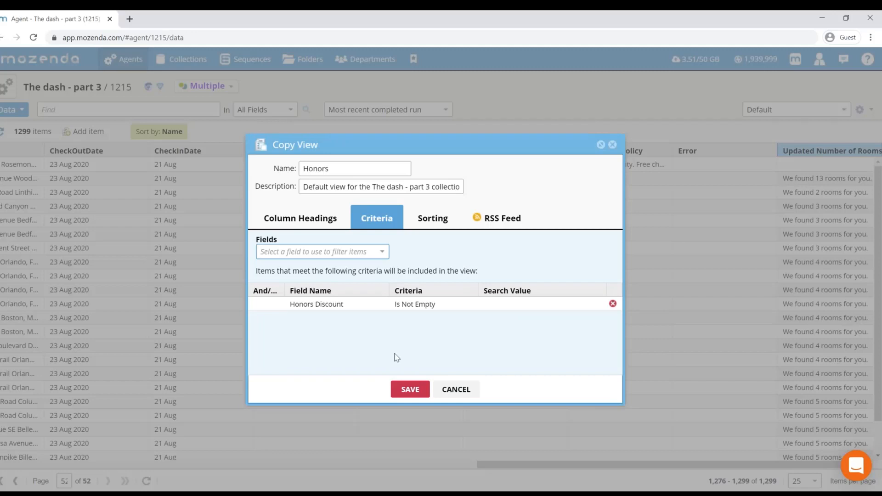
left_click(404, 390)
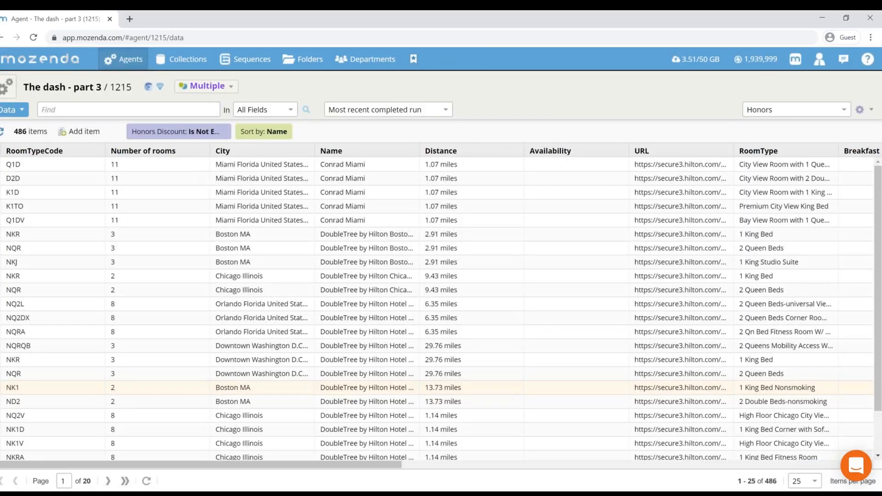
Examine the Honors Discount values alongside the Regular Price column in the Honors view.
scroll(441, 318, "right", 20)
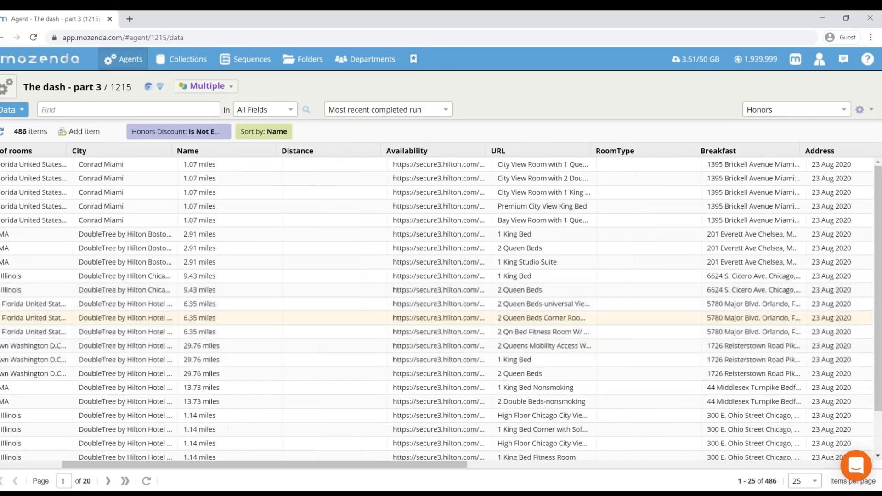
scroll(545, 252, "left", 1)
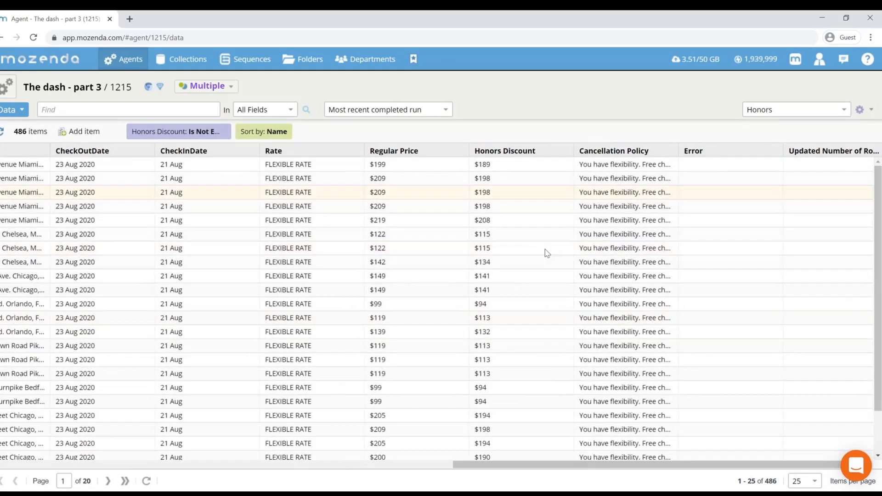
scroll(532, 445, "down", 1)
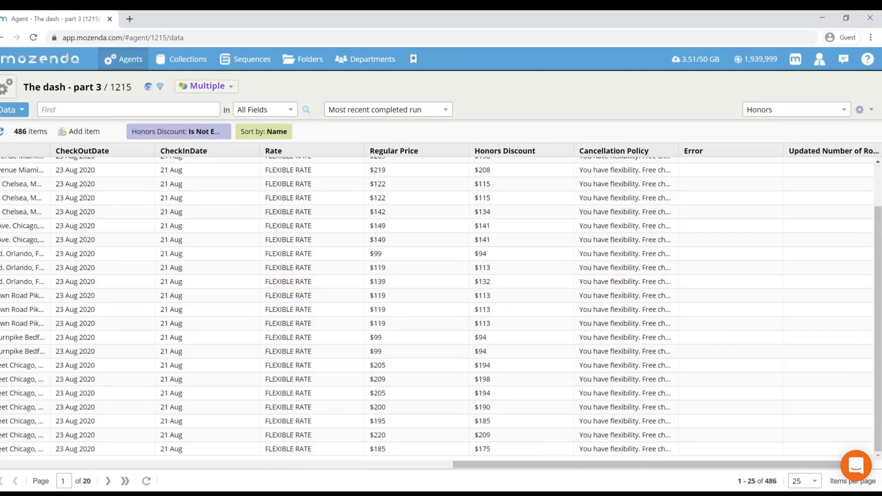
Switch to the agent builder, view the options of Page 2's Disability Pop up click action, and return to the browser.
key("alt+Tab")
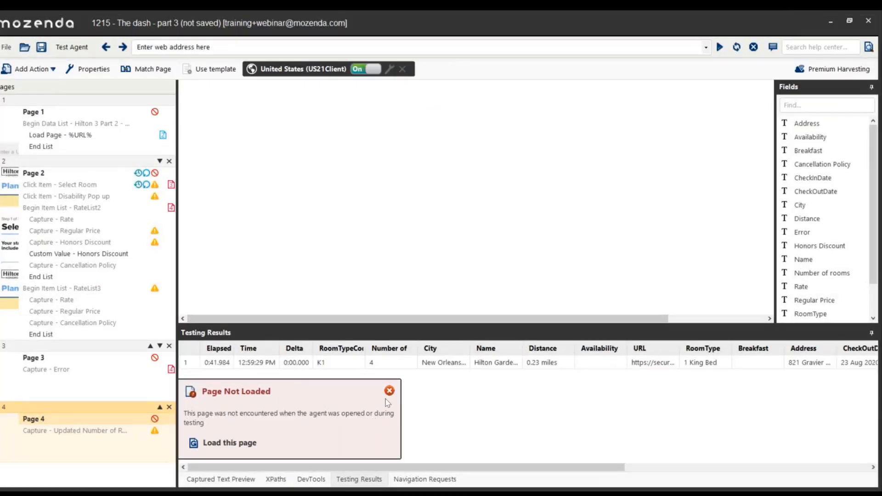
right_click(64, 198)
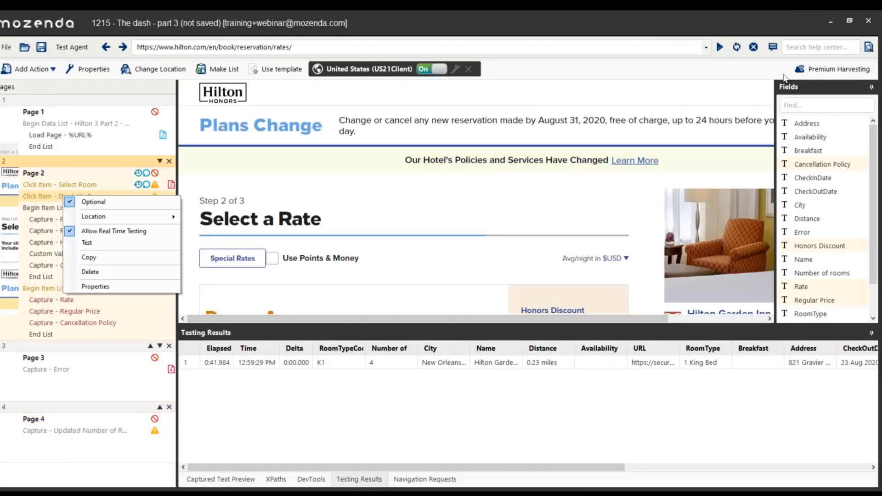
left_click(660, 19)
double_click(660, 20)
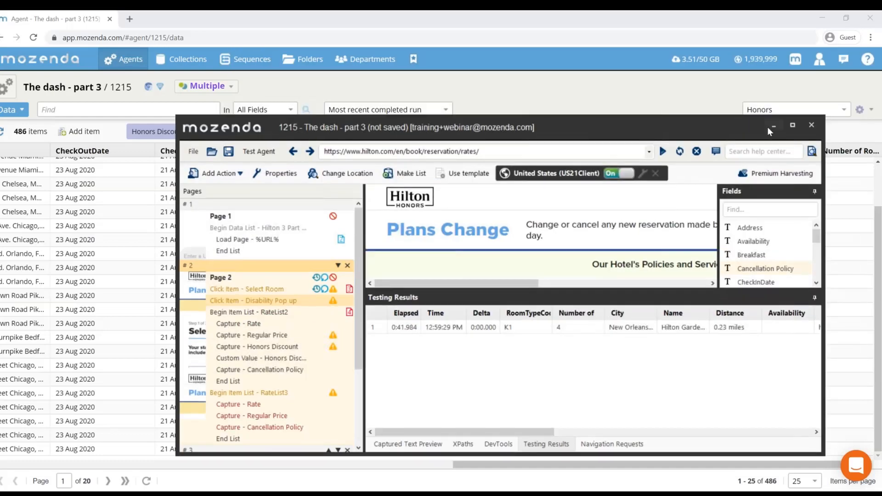
left_click(768, 127)
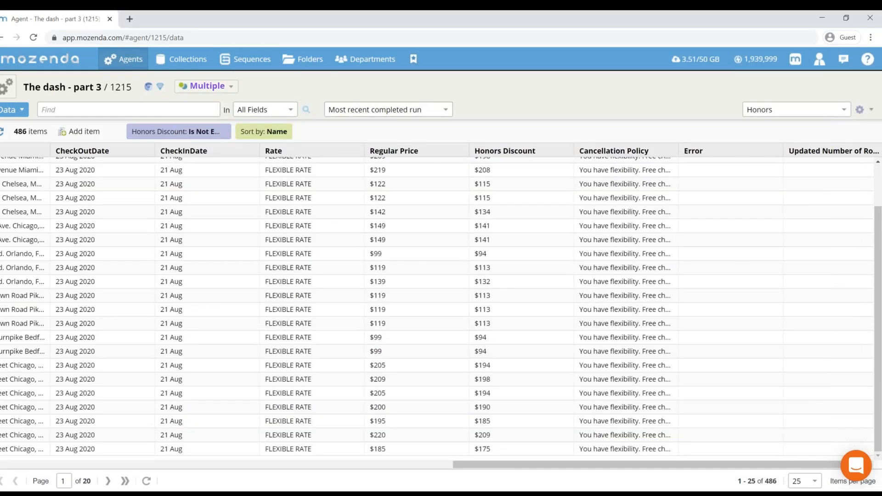
Open the Error Handling sequence and resume it.
left_click(246, 63)
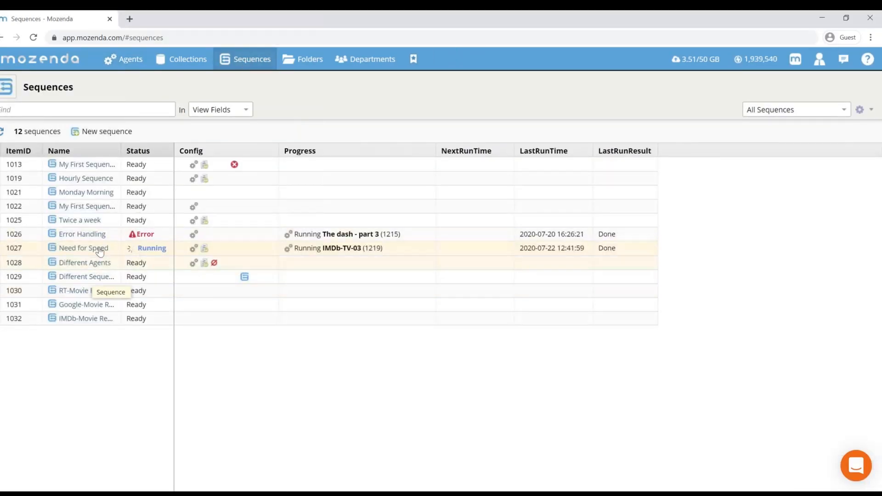
left_click(85, 235)
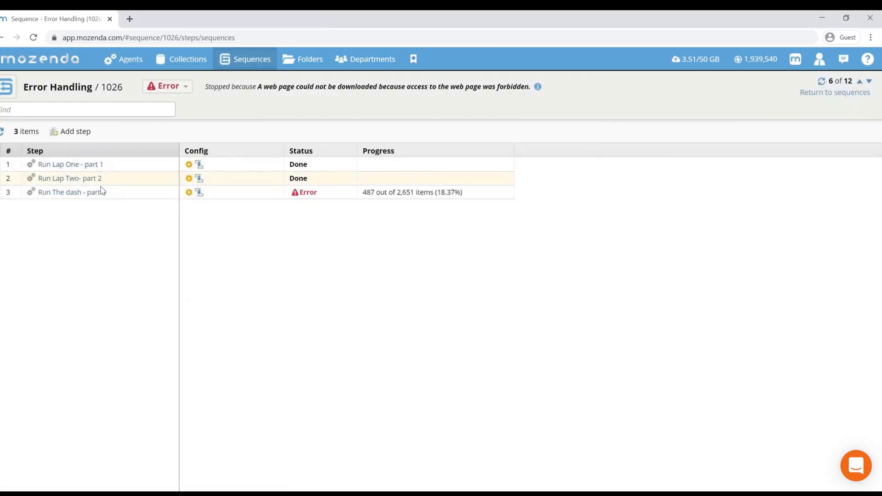
left_click(186, 87)
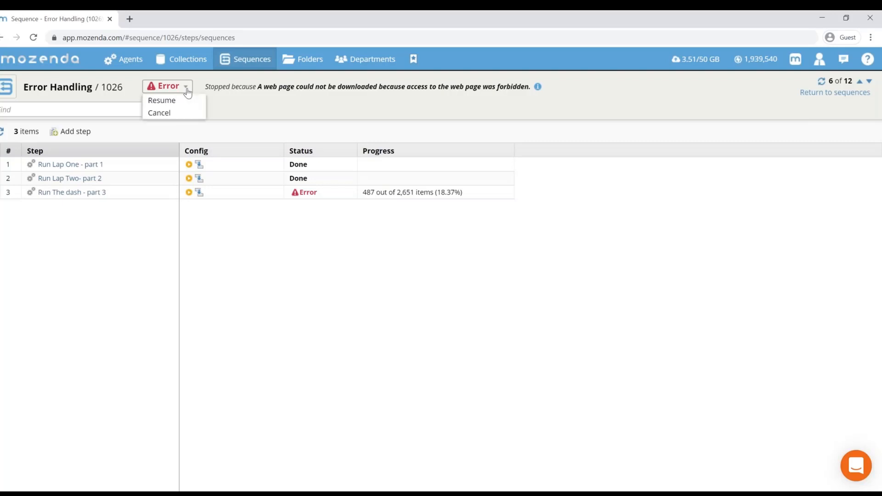
left_click(178, 102)
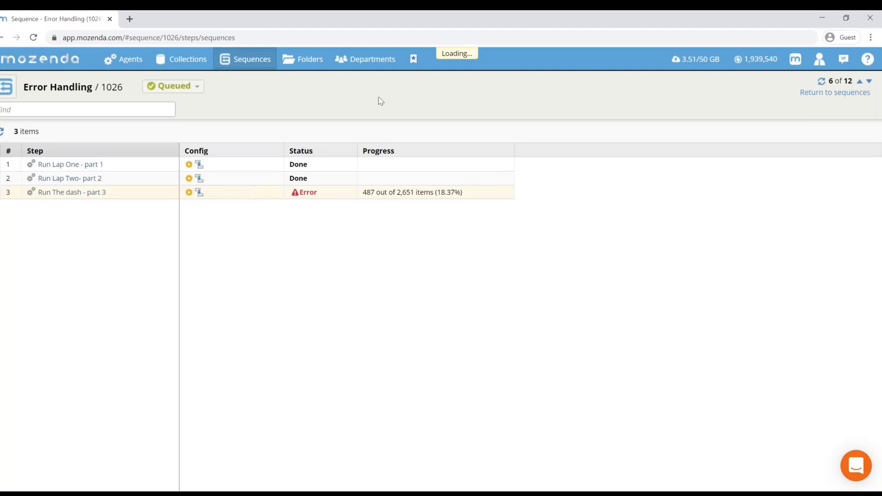
Check the job statuses of The dash - part 3 agent and the progress of the Error Handling sequence.
left_click(413, 60)
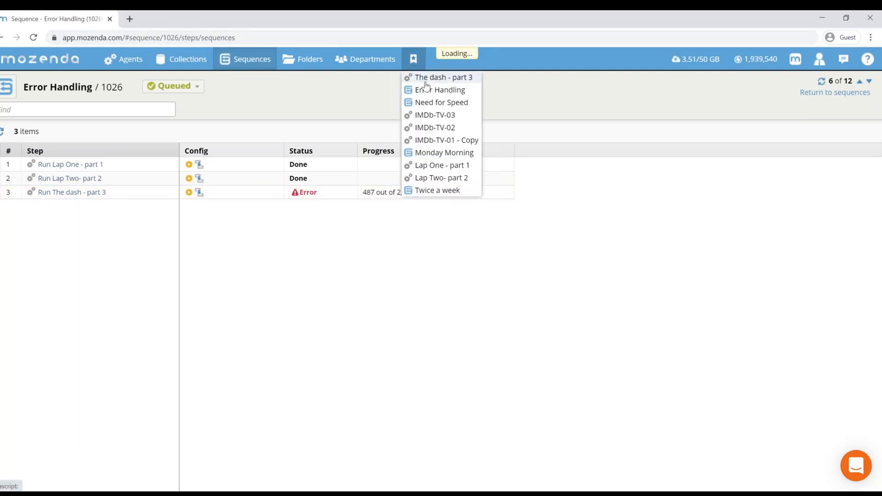
left_click(424, 78)
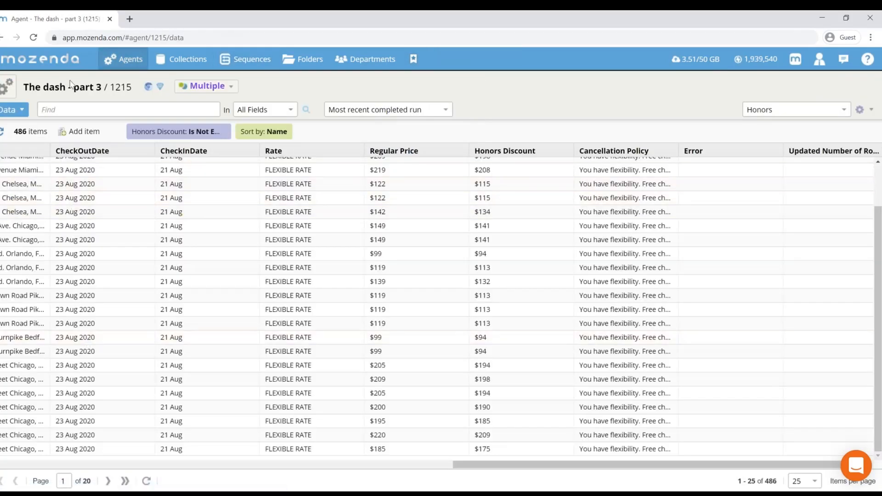
left_click(19, 111)
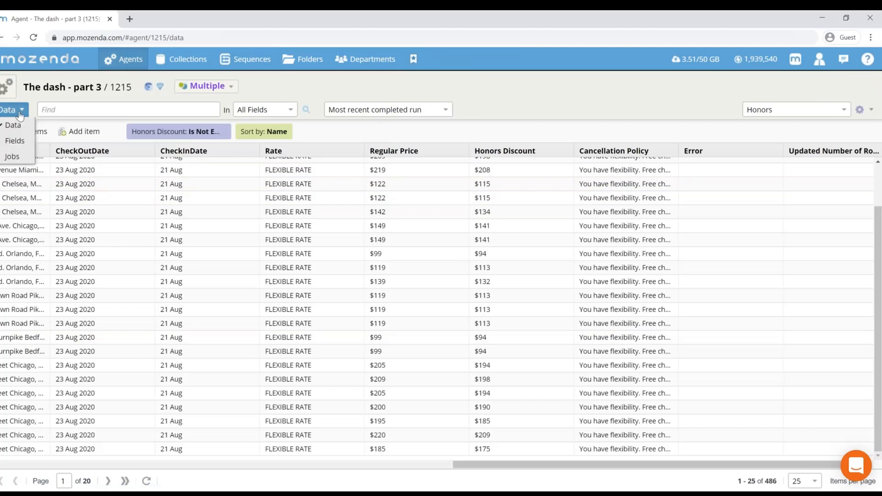
left_click(17, 158)
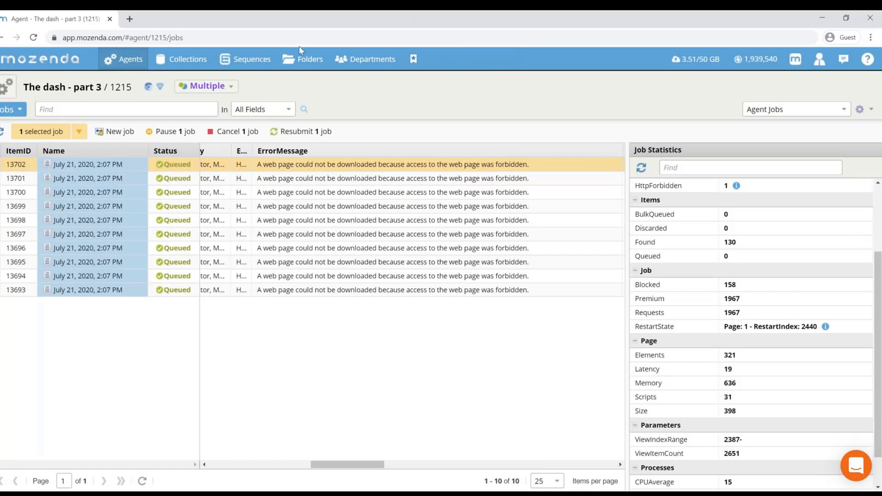
left_click(244, 56)
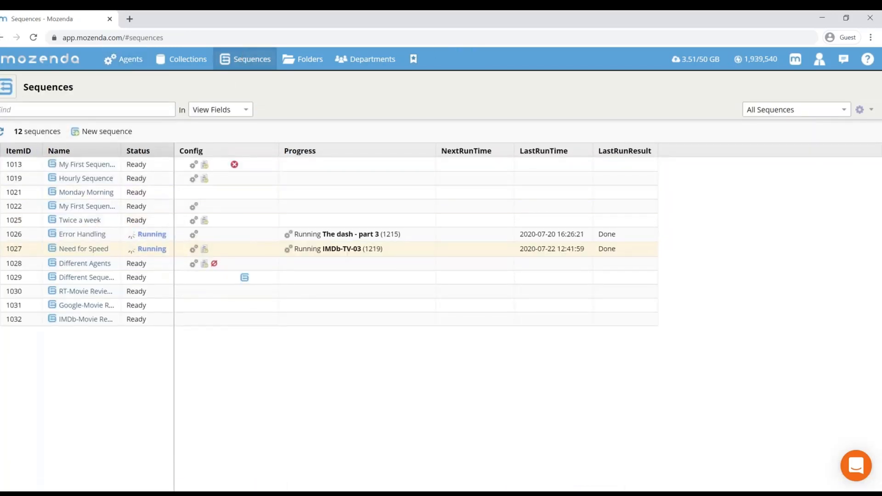
left_click(90, 235)
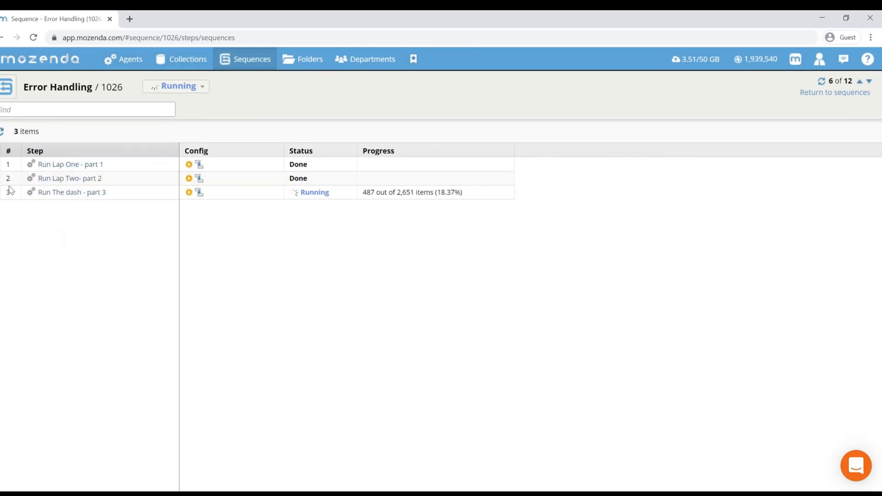
Try to add a Publish collection data step to the Monday Morning sequence, searching the collections for "the dash".
left_click(243, 63)
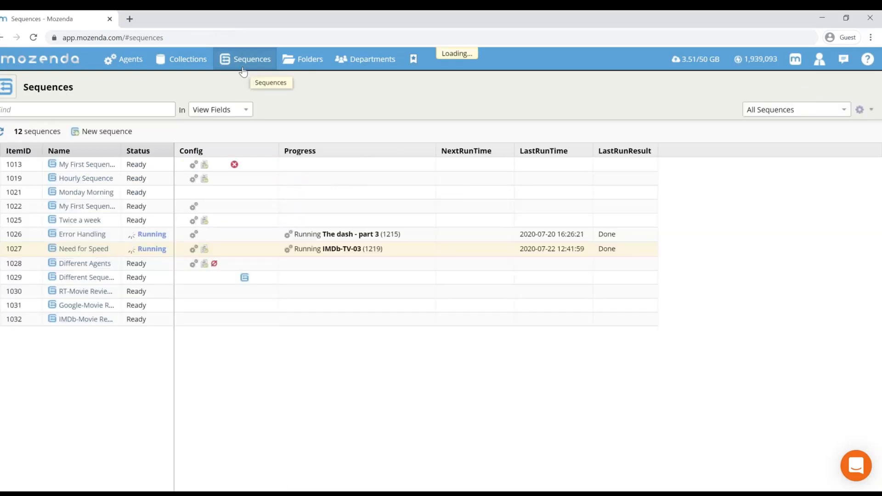
left_click(88, 193)
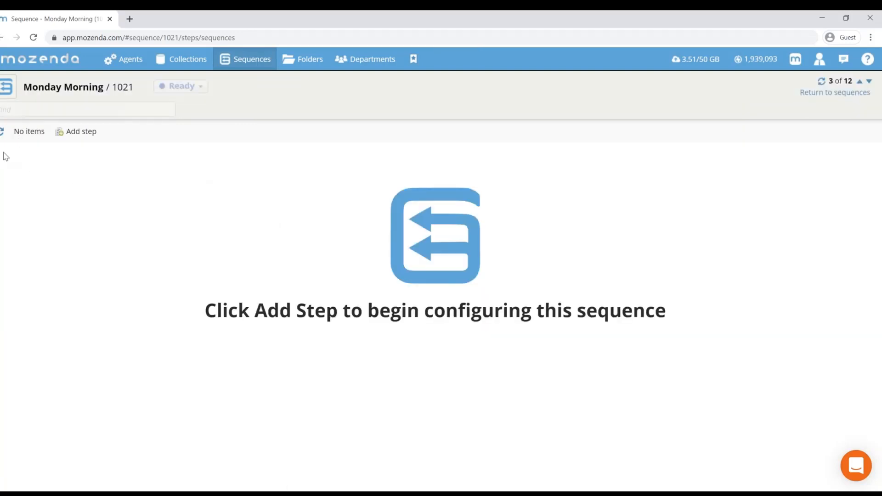
left_click(80, 134)
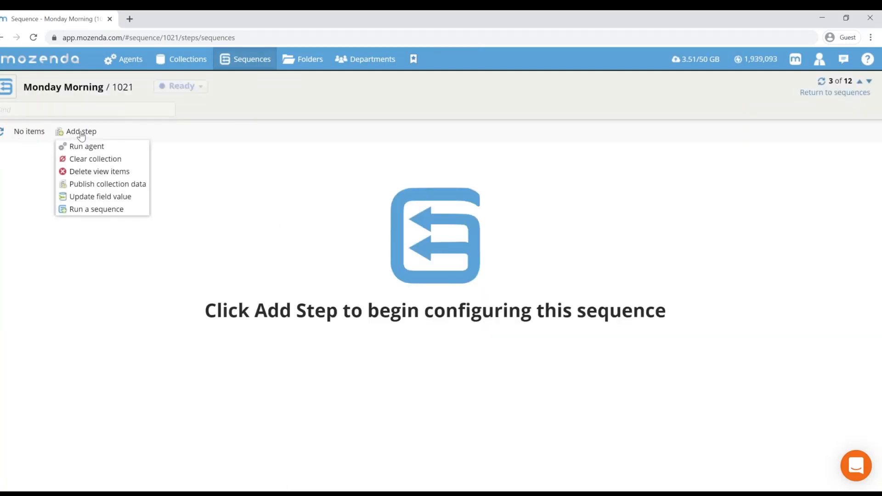
left_click(94, 183)
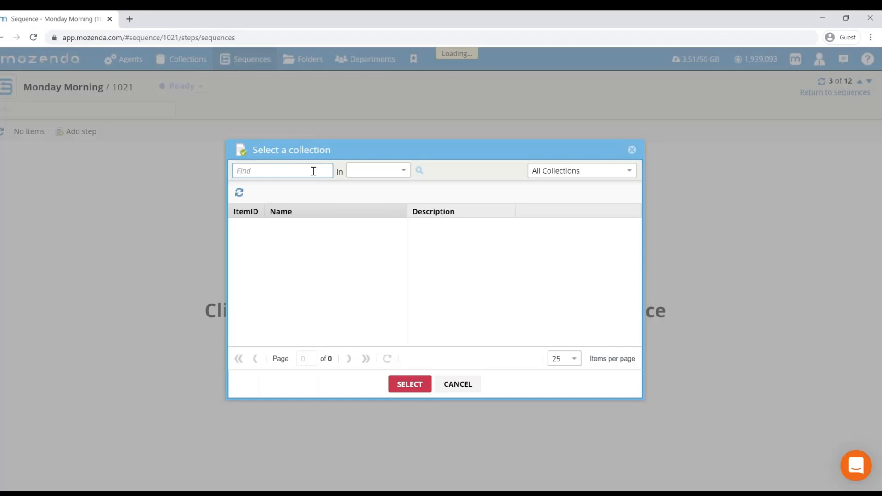
type("the dash")
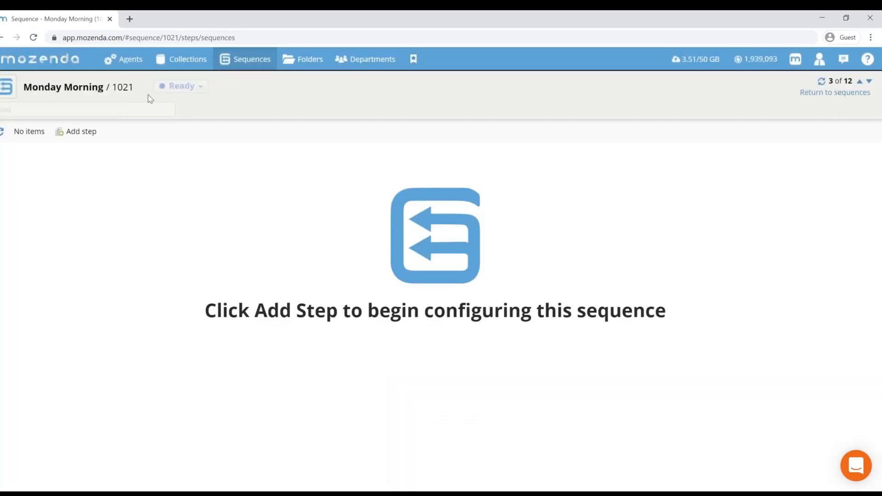
Check the progress of the Error Handling sequence and return to the sequences list.
left_click(235, 60)
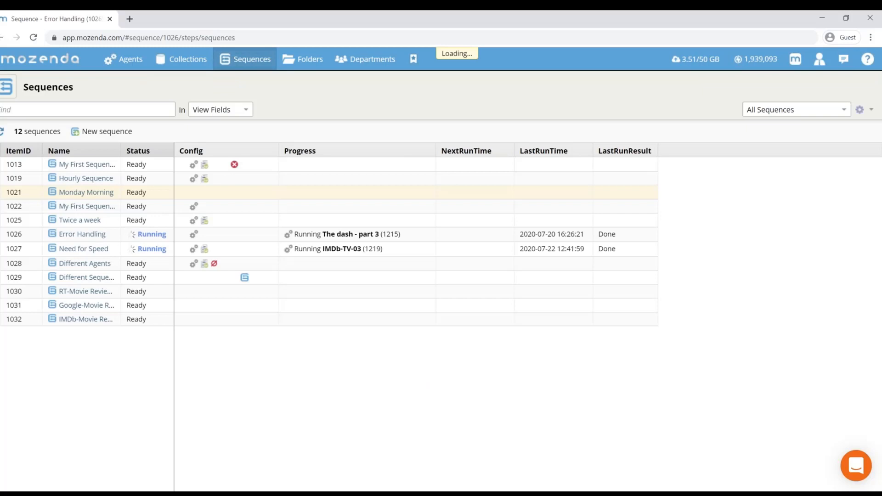
left_click(390, 494)
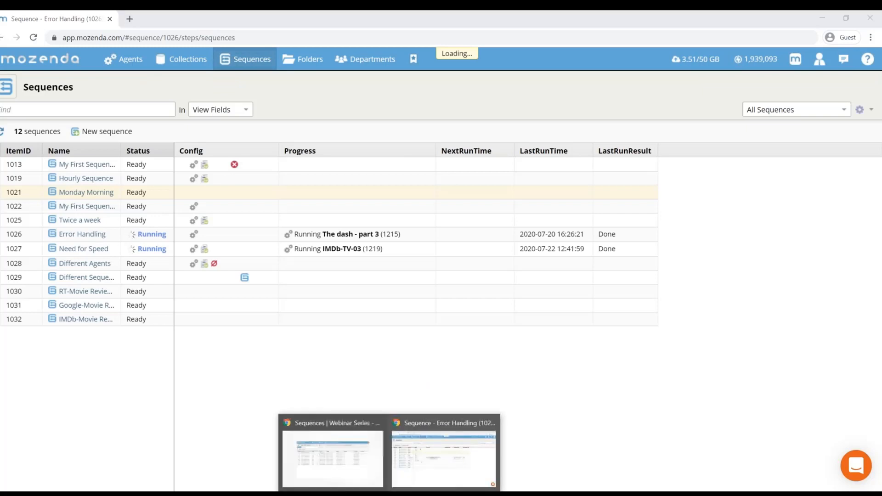
left_click(396, 125)
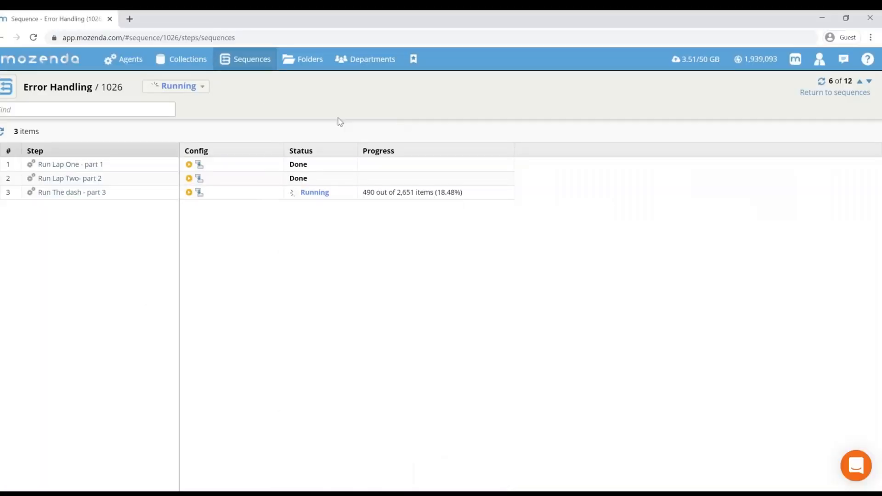
left_click(244, 63)
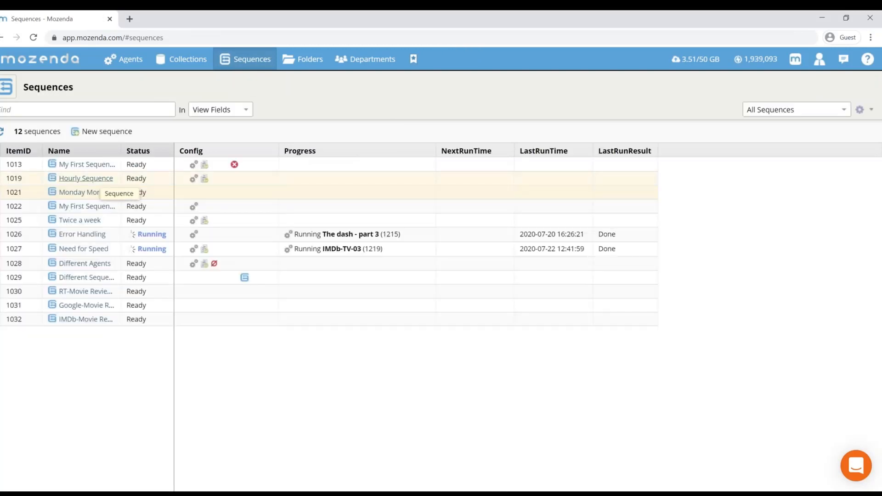
Open the settings of the Publish IMDb-TV-04 step in the Need for Speed sequence.
left_click(93, 251)
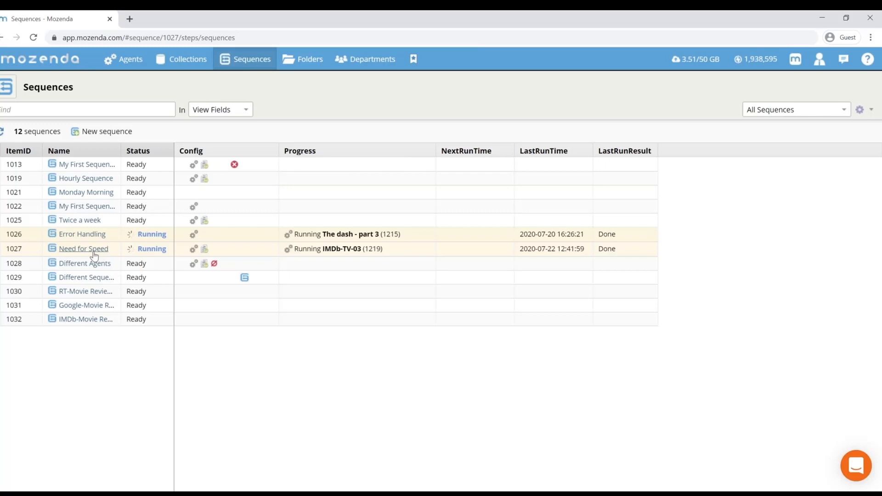
left_click(98, 250)
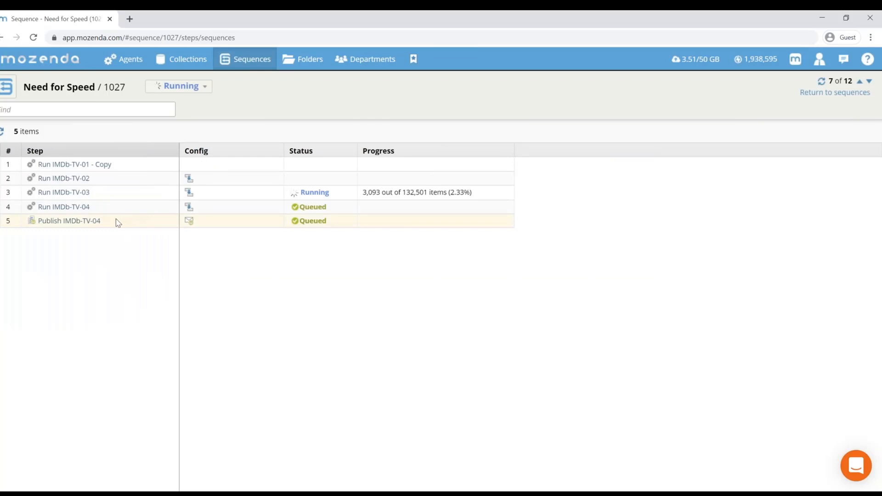
left_click(81, 222)
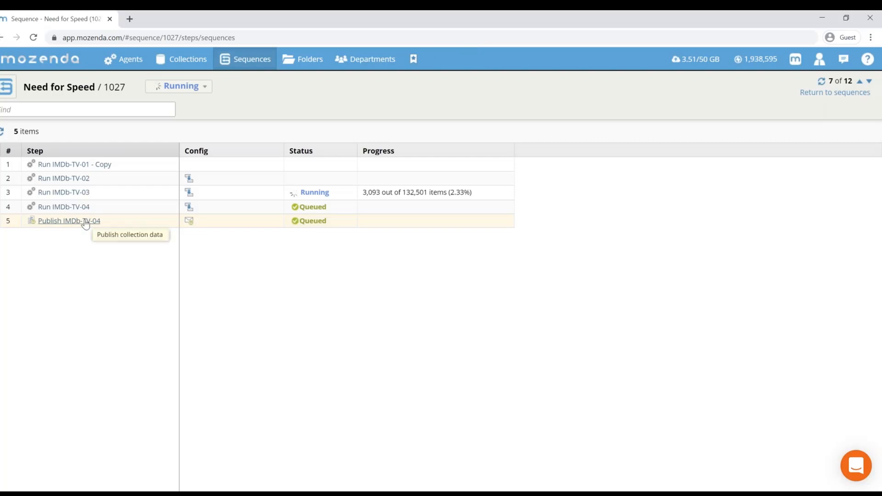
left_click(85, 223)
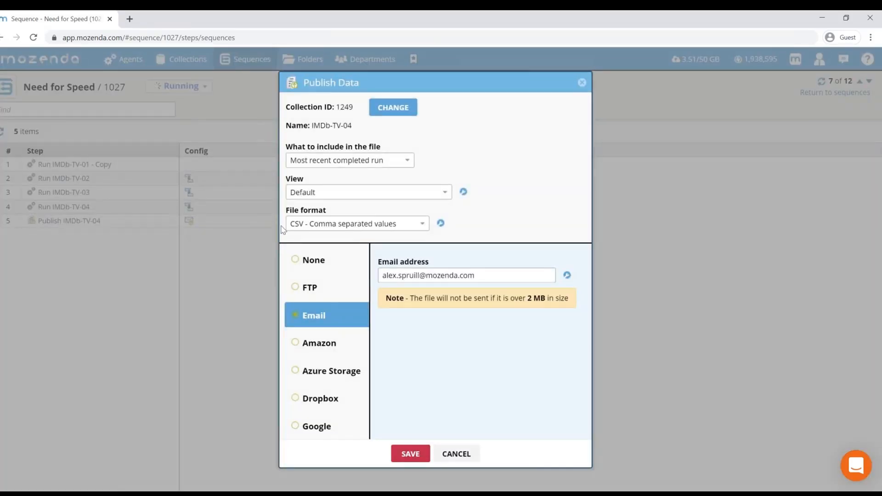
Review the file content, view and format options, keep Most recent completed run, Default and CSV, and save the publishing settings.
left_click(348, 162)
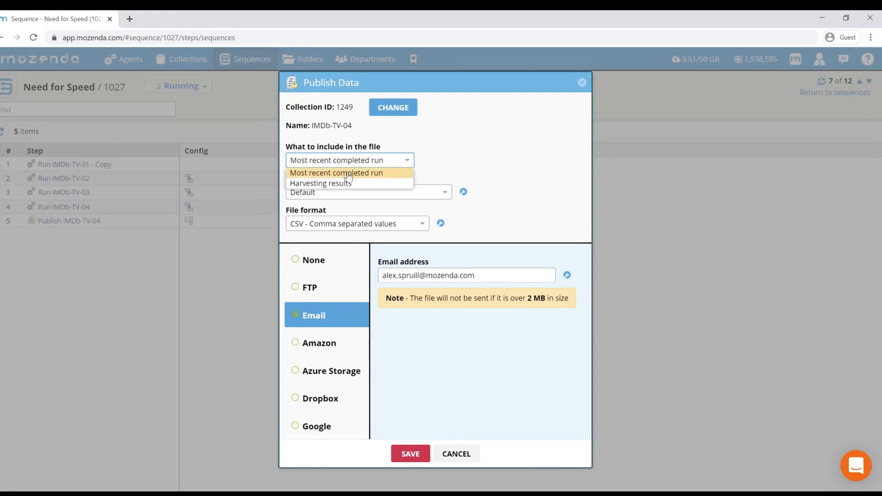
left_click(438, 163)
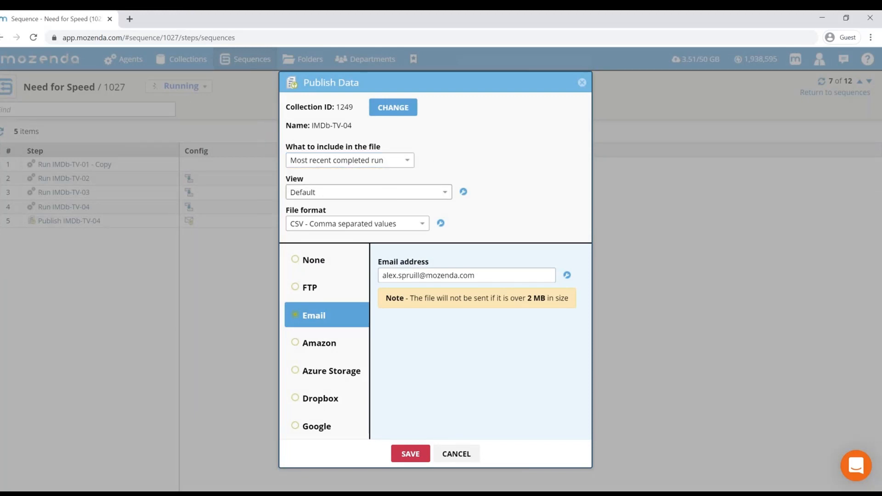
left_click(384, 194)
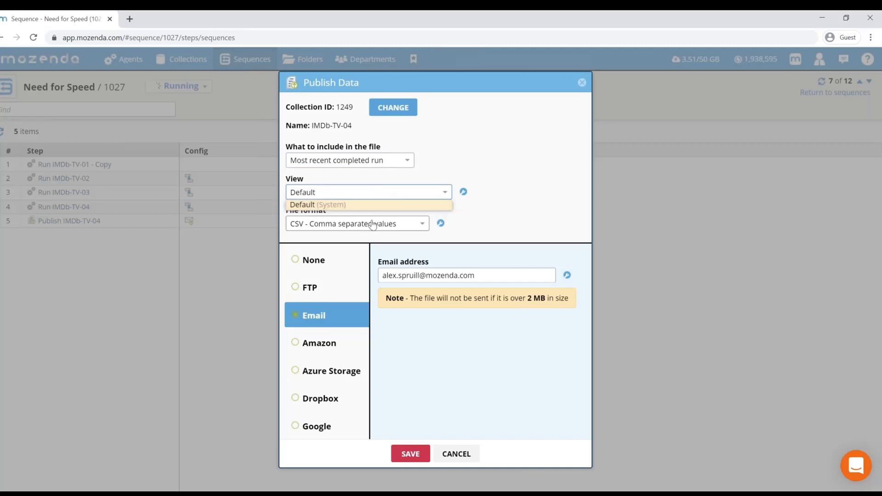
left_click(386, 191)
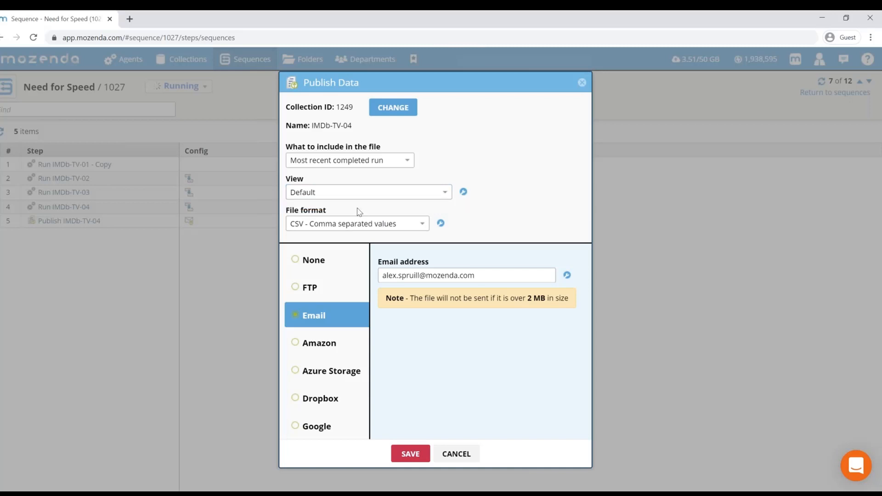
left_click(358, 226)
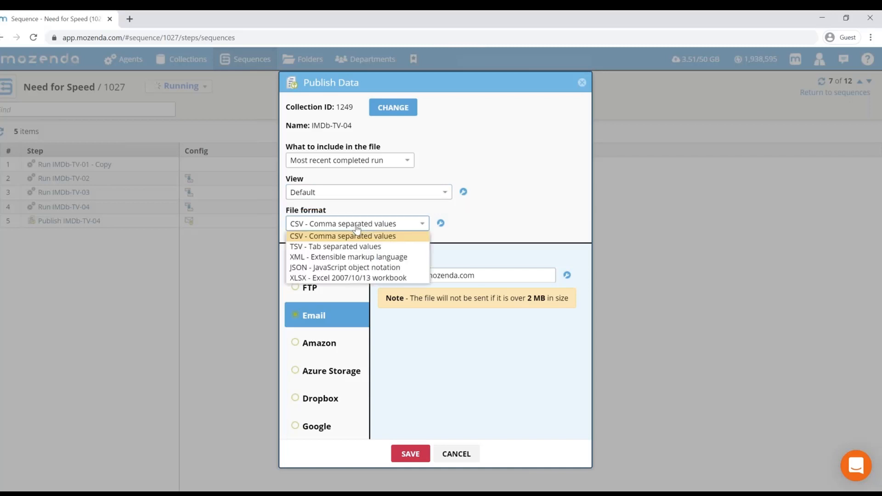
left_click(359, 234)
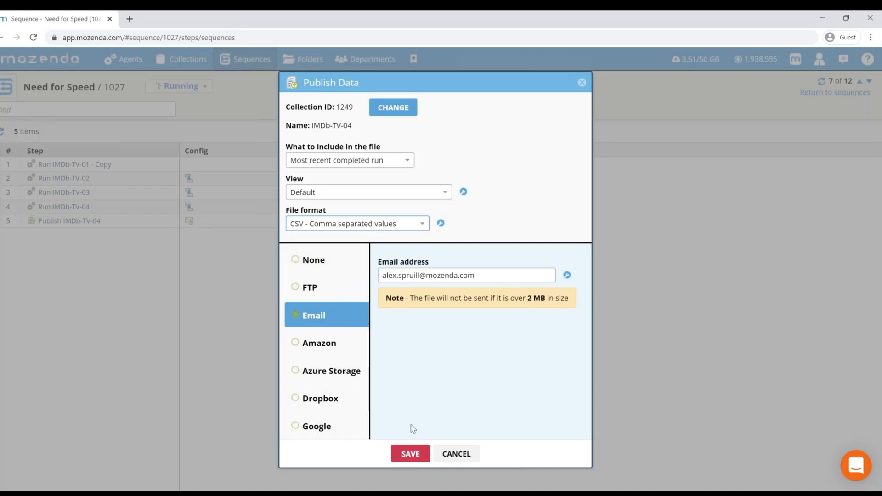
left_click(409, 454)
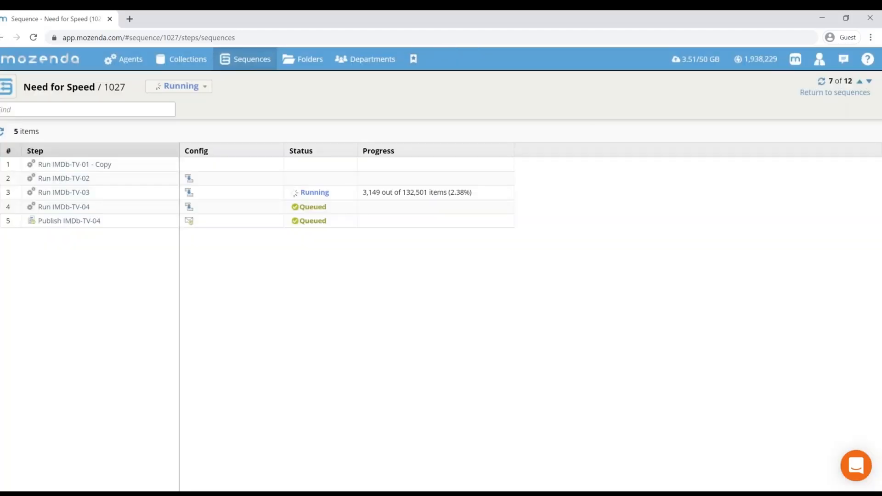
Switch to the Google Slides presentation, show the "Find the podium" slide, and return to the Mozenda window.
mouse_move(394, 491)
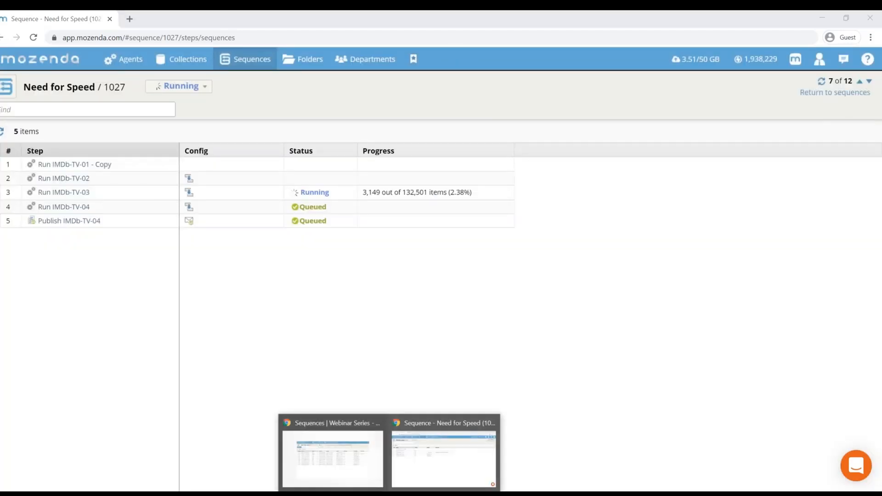
left_click(350, 468)
key("Right")
key("Right")
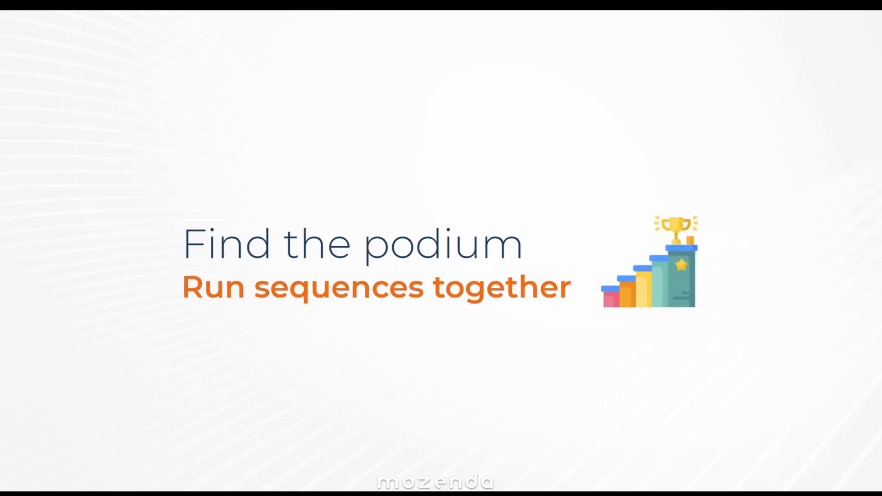
key("Escape")
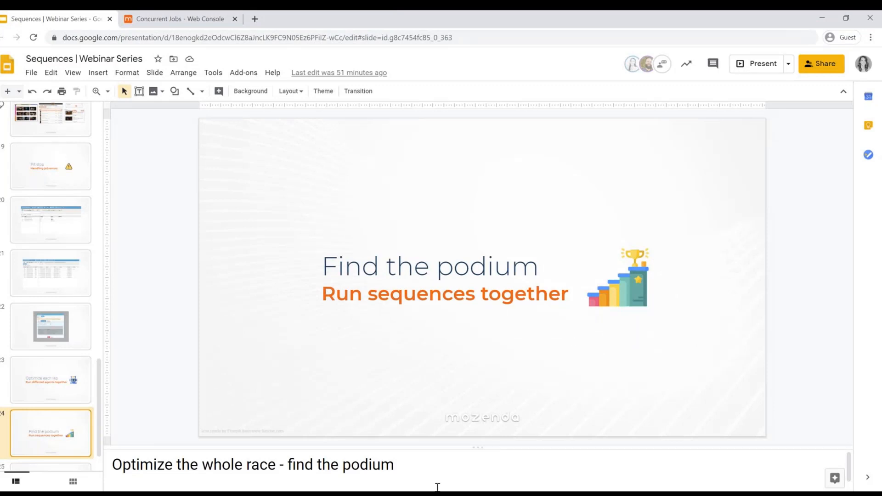
mouse_move(437, 488)
left_click(418, 470)
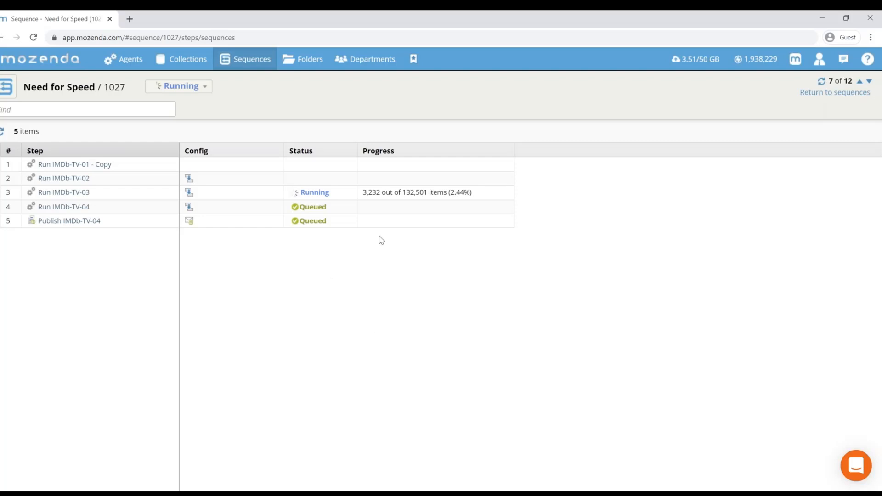
Widen the Name column of the sequences list and open the Different Agents sequence.
left_click(256, 70)
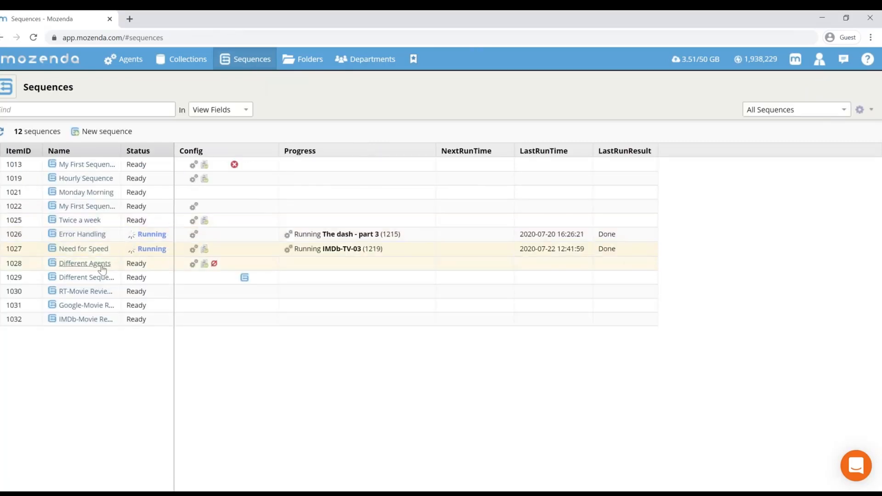
left_click_drag(122, 154, 162, 154)
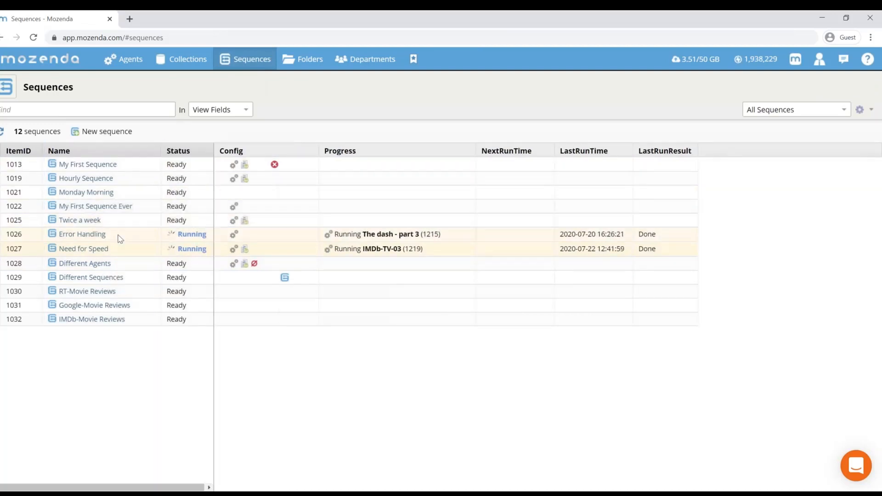
left_click(98, 264)
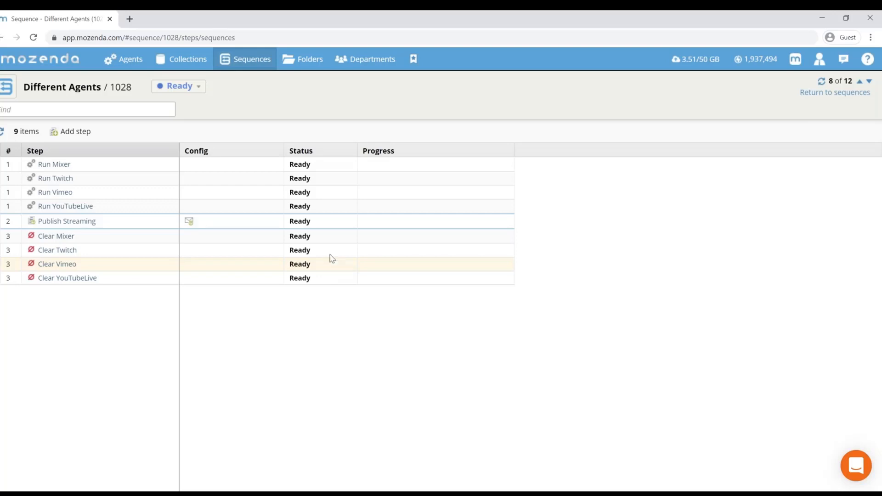
Try out a weekly schedule on Sunday for the Different Agents sequence and close the scheduling settings without saving.
left_click(10, 88)
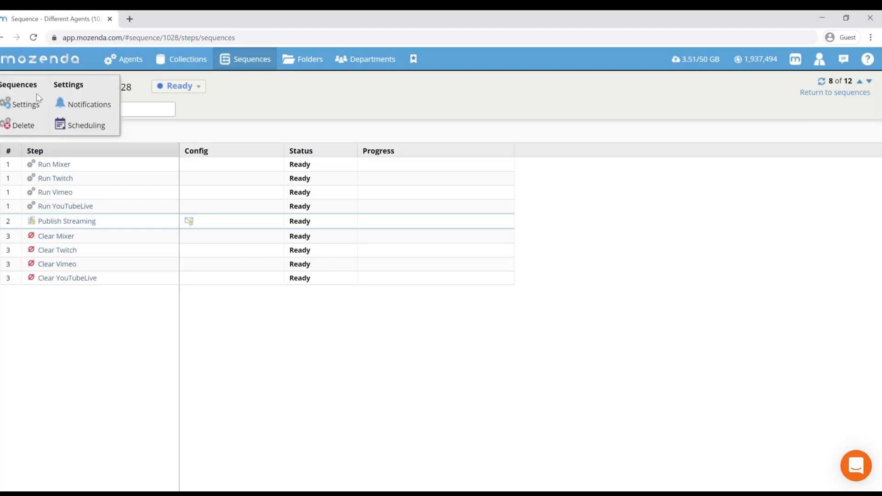
left_click(86, 126)
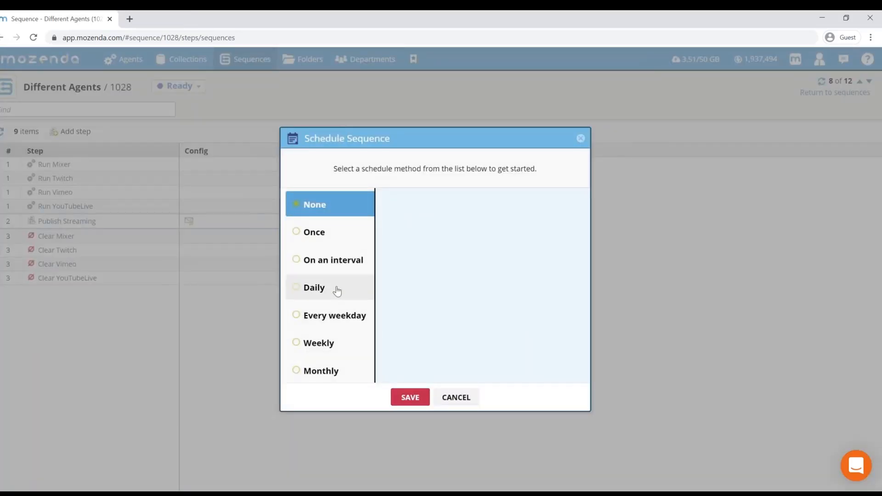
left_click(322, 351)
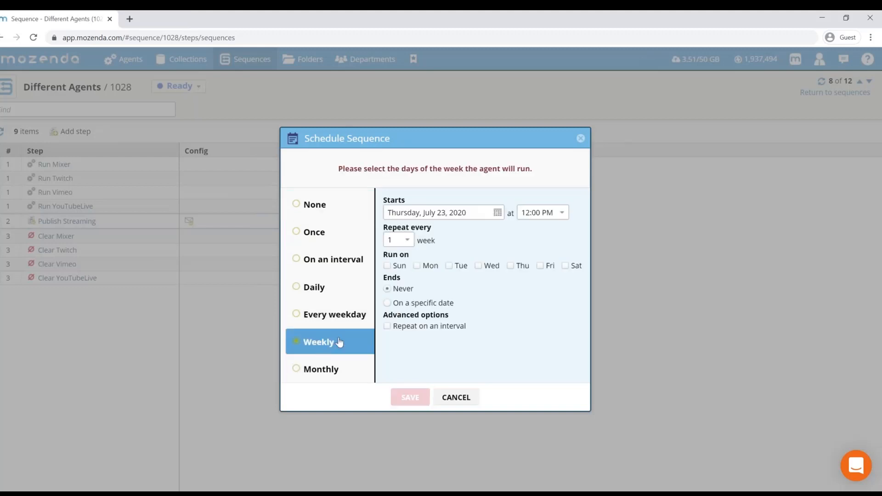
left_click(394, 266)
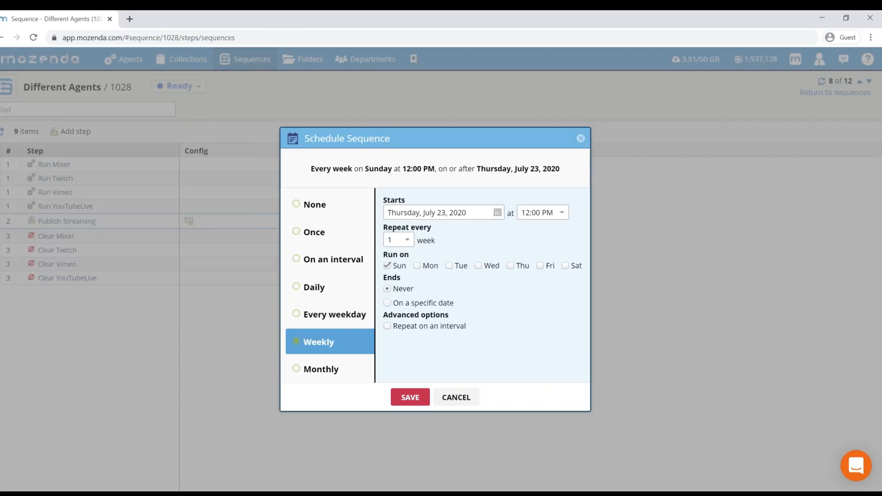
left_click(581, 139)
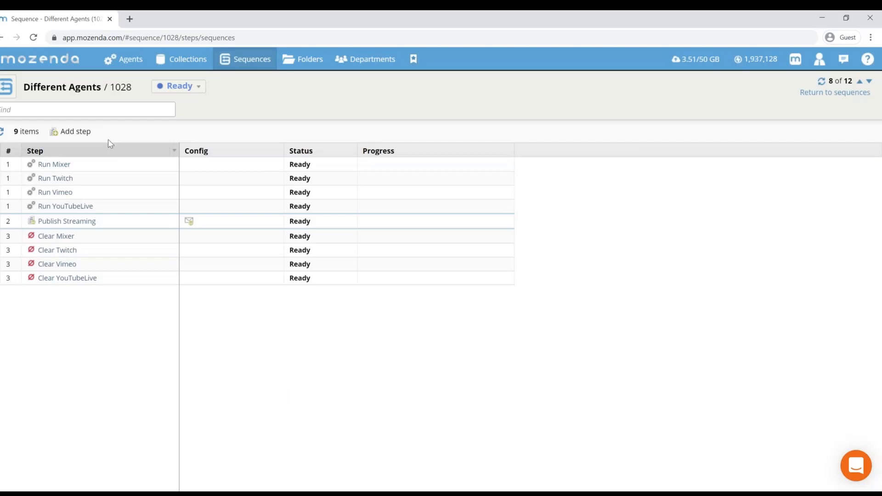
View the email notification options of the Different Agents sequence and close them without saving.
left_click(3, 90)
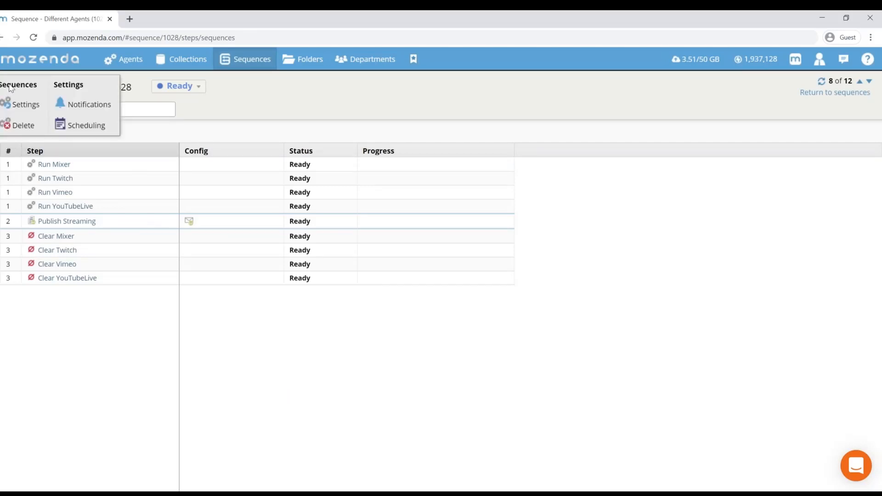
left_click(78, 104)
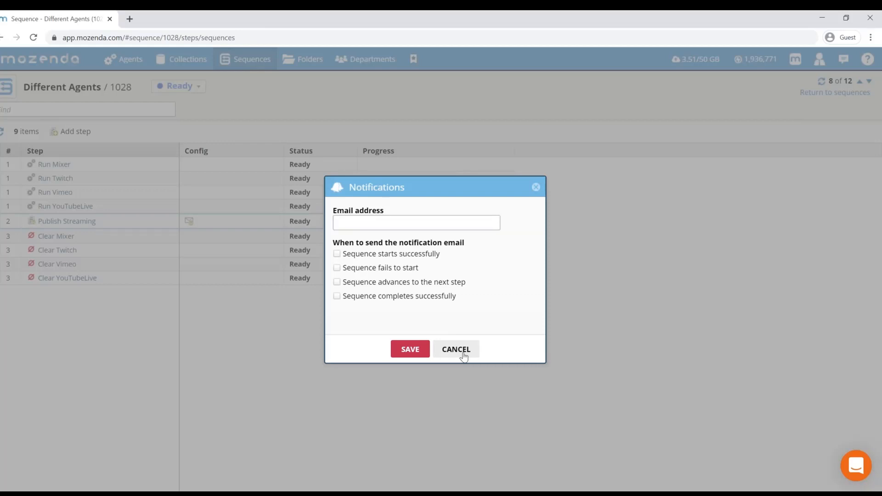
left_click(464, 358)
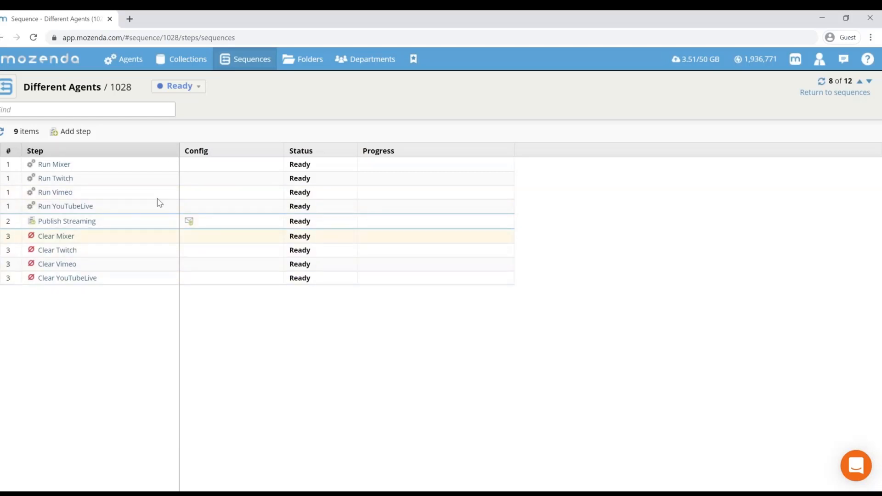
Open the Different Sequences sequence and look over its steps and the types of step that can be added.
left_click(264, 62)
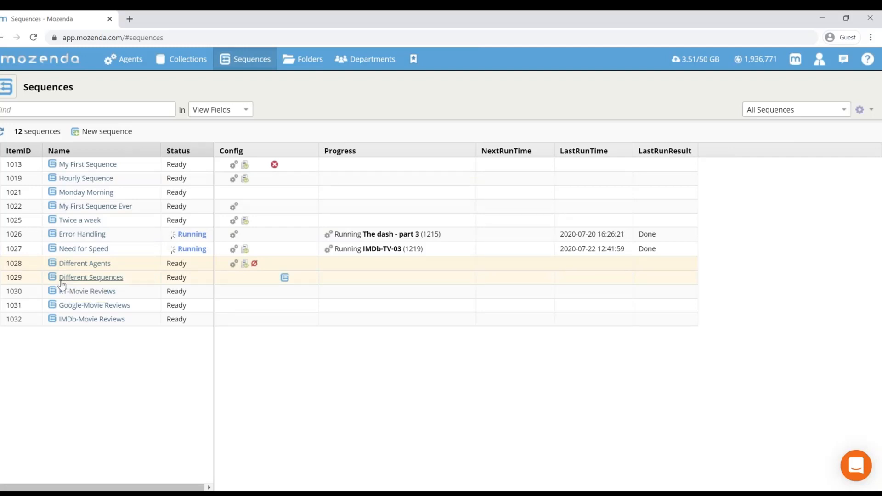
left_click(62, 281)
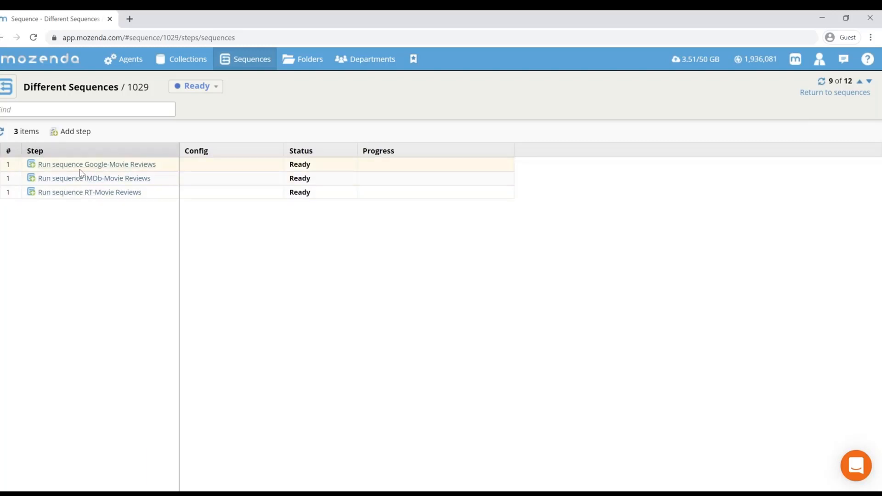
left_click(76, 132)
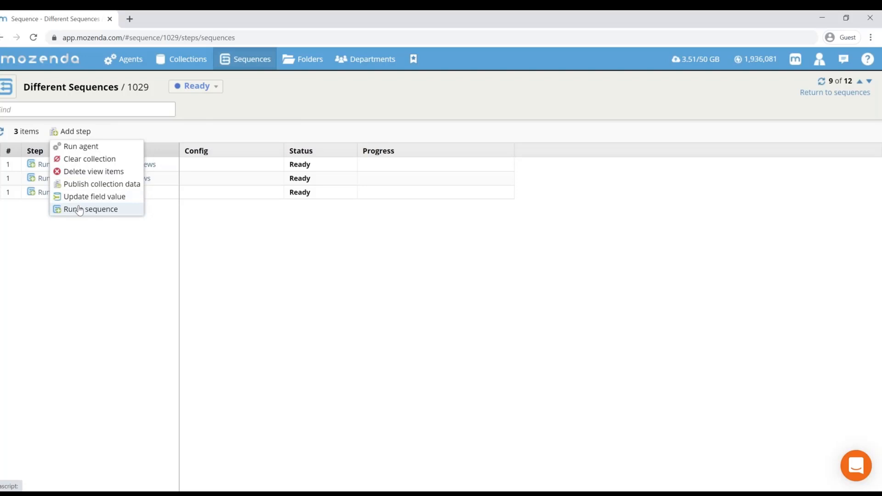
left_click(70, 276)
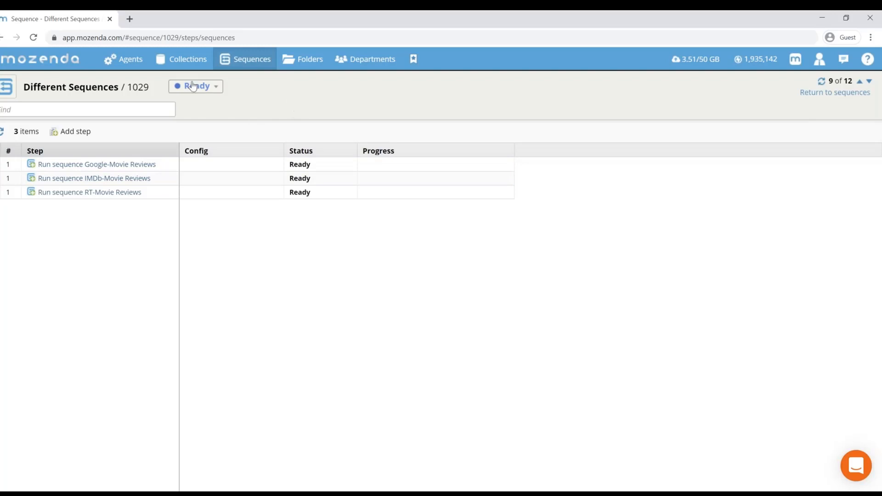
Review the steps of the Different Agents sequence and return to the Different Sequences sequence.
left_click(259, 69)
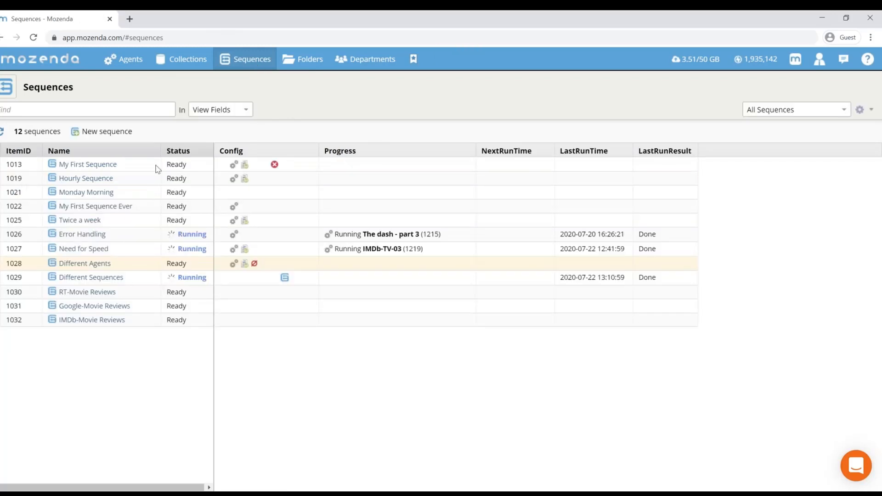
left_click(101, 264)
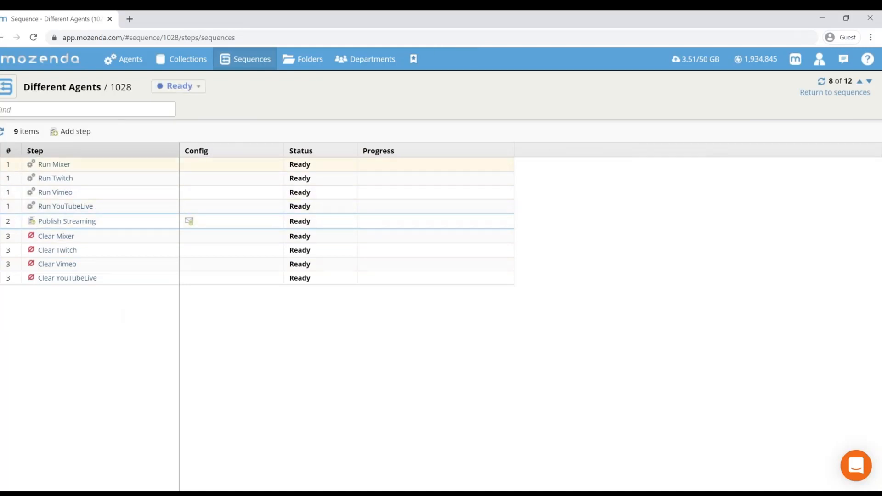
left_click(254, 64)
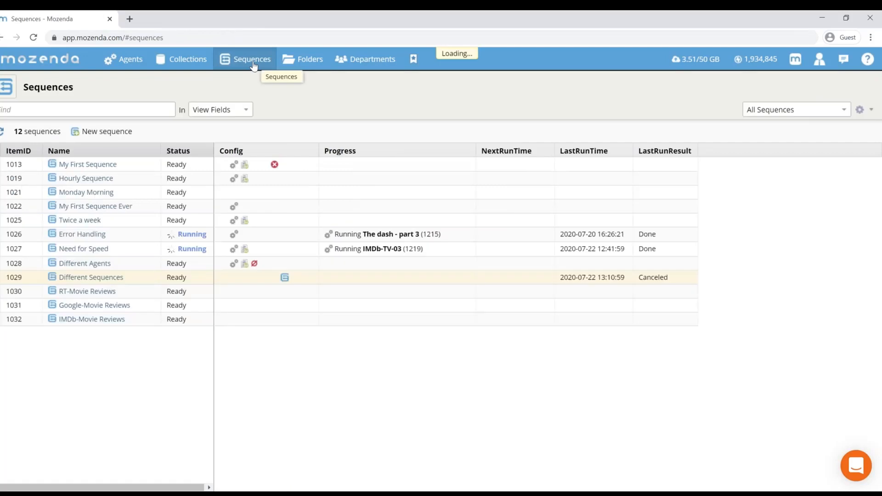
left_click(105, 277)
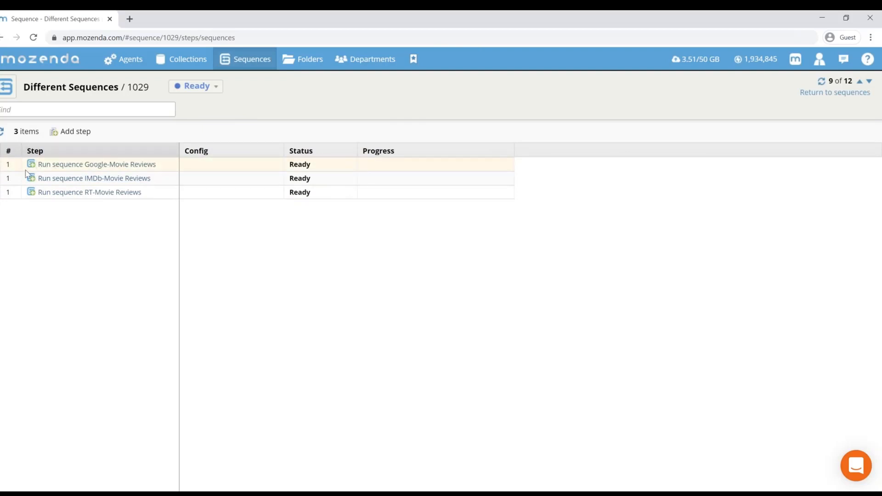
left_click(73, 134)
left_click(86, 183)
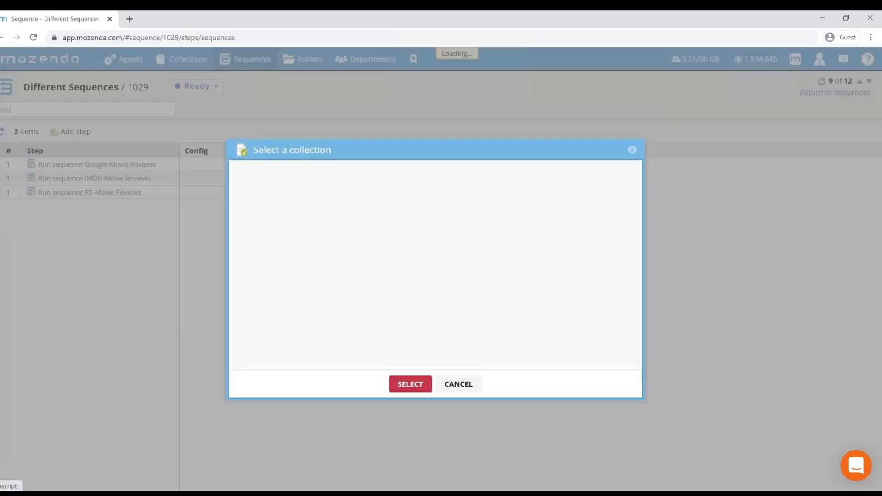
left_click(281, 167)
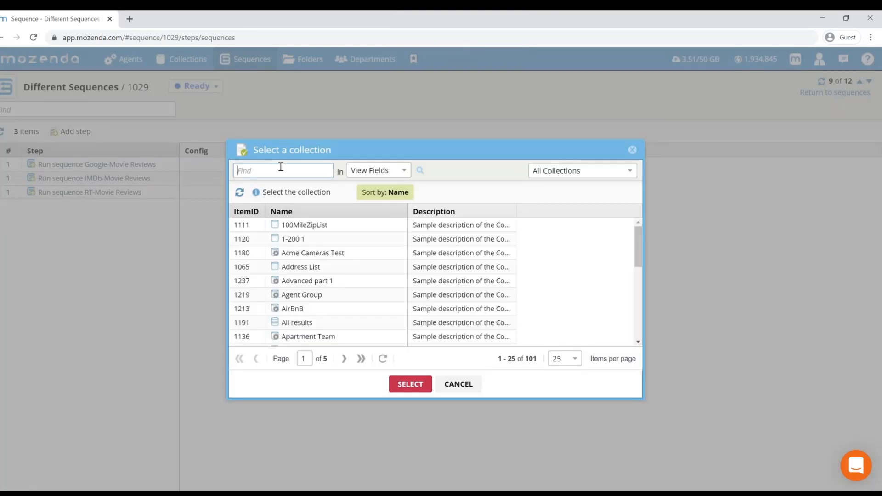
type("google")
key("Return")
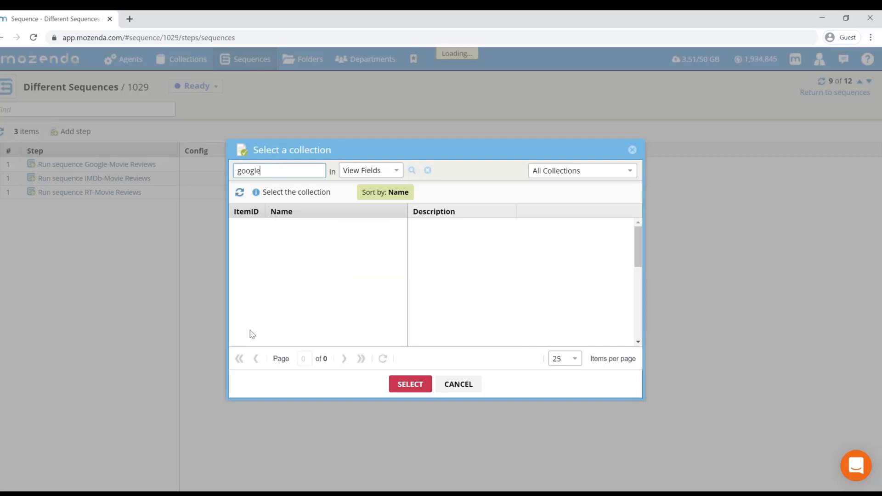
left_click(444, 387)
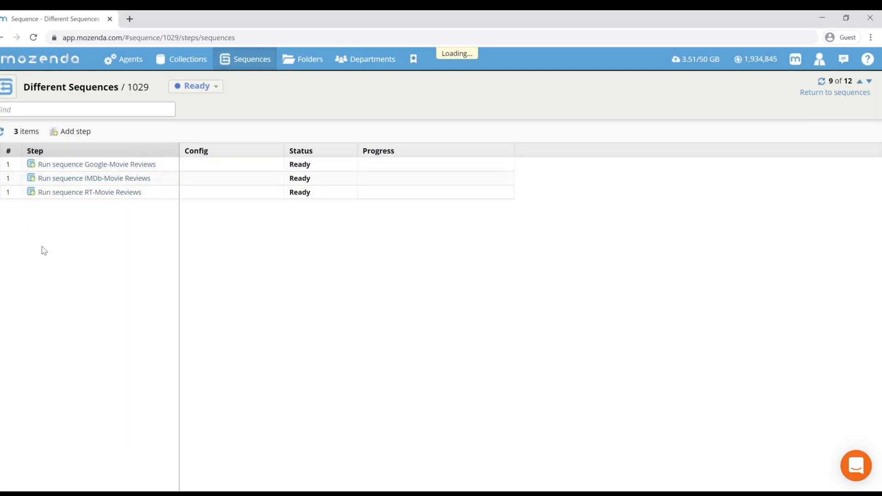
Add a step to Different Sequences that runs the Different Agents sequence.
left_click(80, 132)
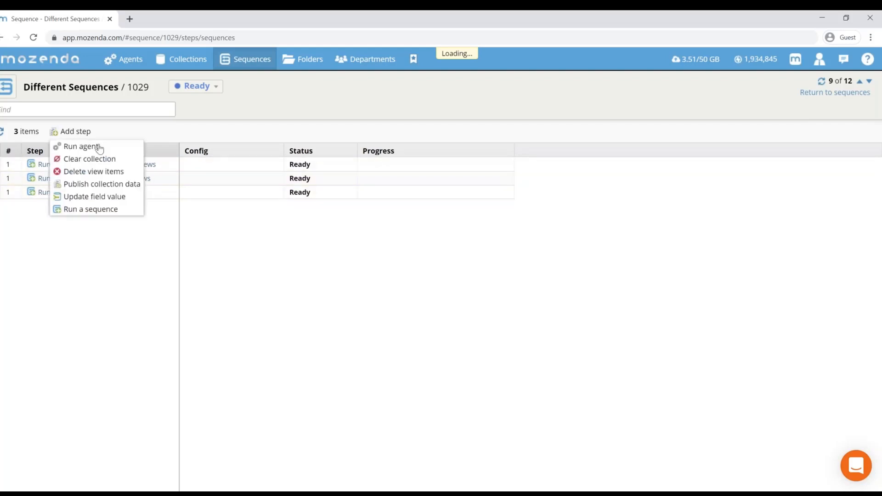
left_click(102, 209)
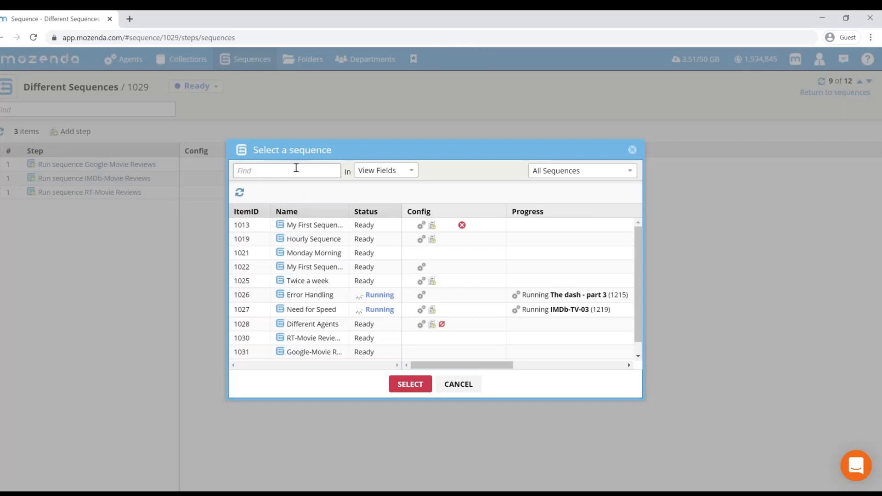
left_click(329, 325)
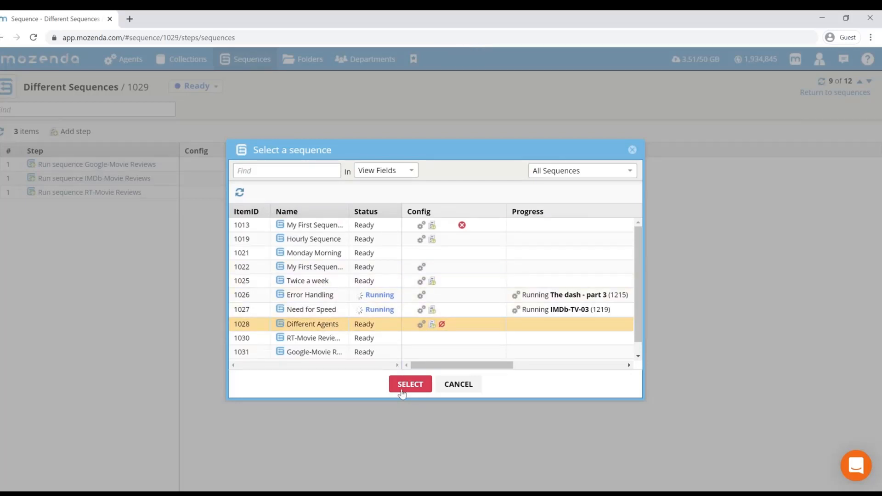
left_click(410, 385)
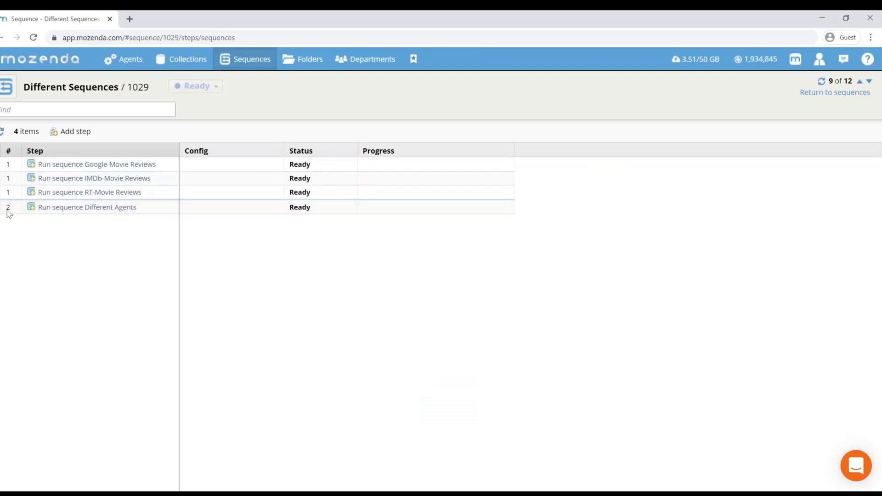
Move the Run sequence Different Agents step ahead of the three movie review sequences.
left_click(2, 209)
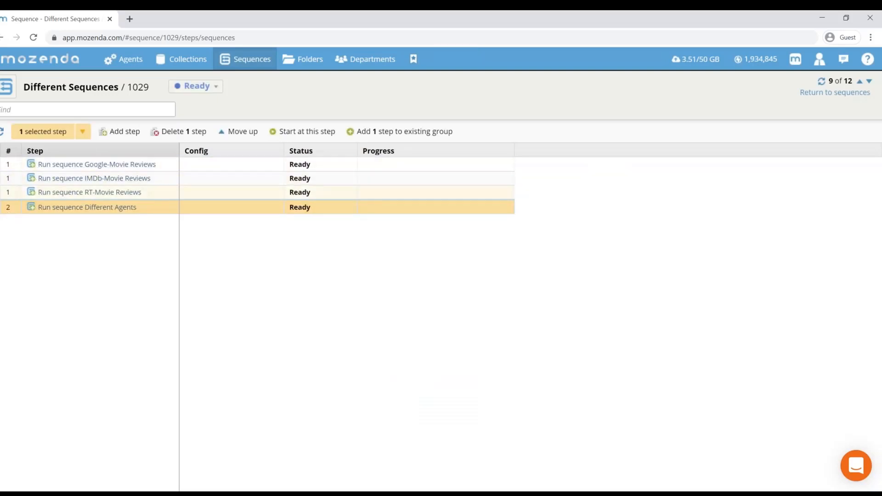
left_click(233, 132)
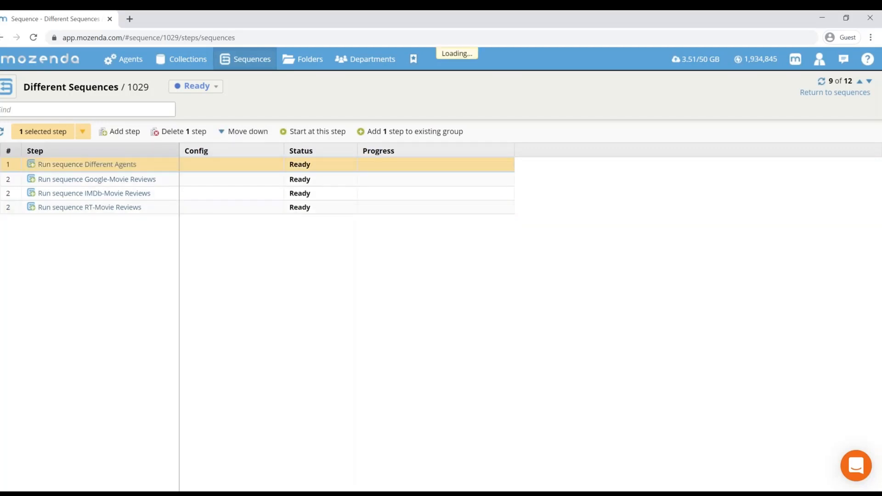
left_click(3, 167)
Run the Different Sequences sequence and check the progress of the steps inside Different Agents.
left_click(205, 86)
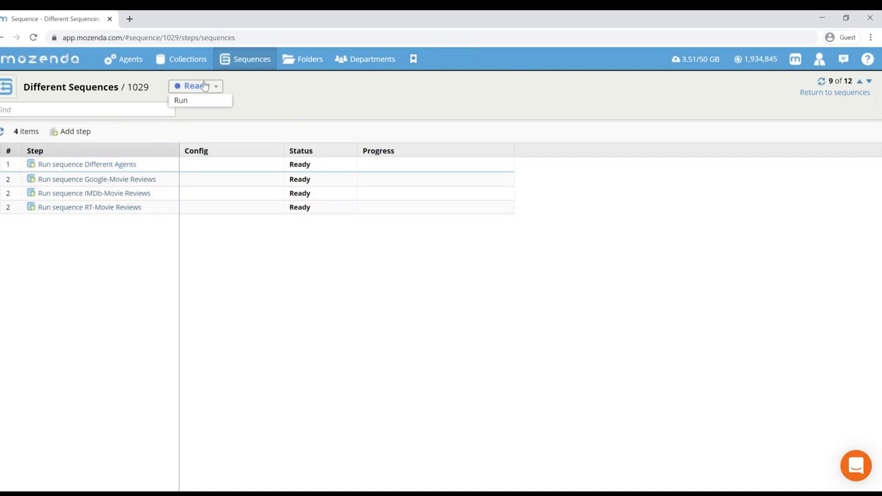
left_click(203, 99)
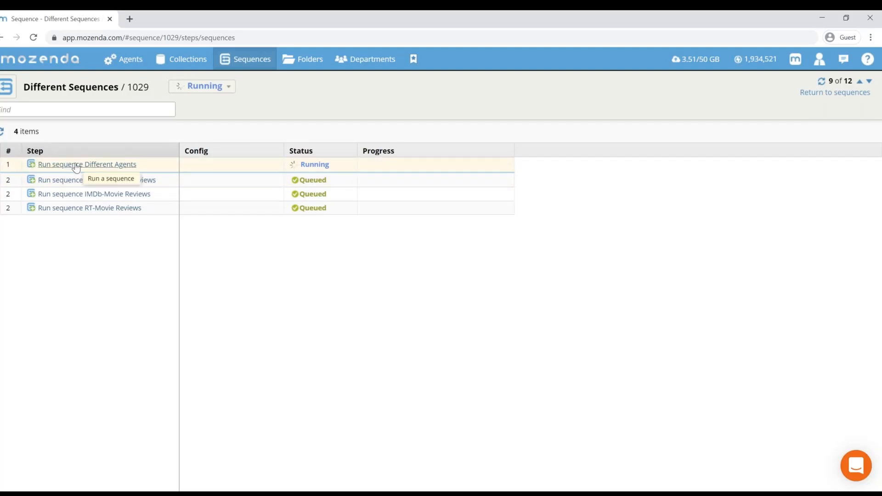
left_click(264, 60)
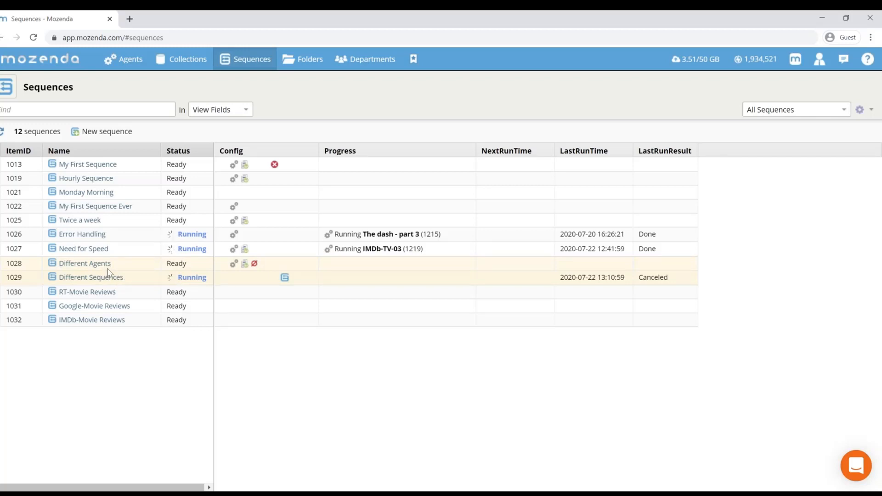
left_click(108, 266)
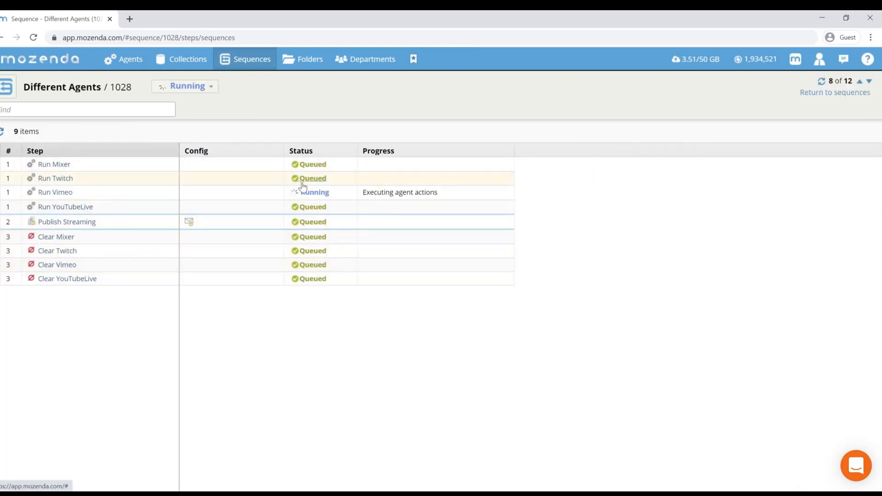
Go back to the Different Sequences sequence and pause its run.
left_click(260, 62)
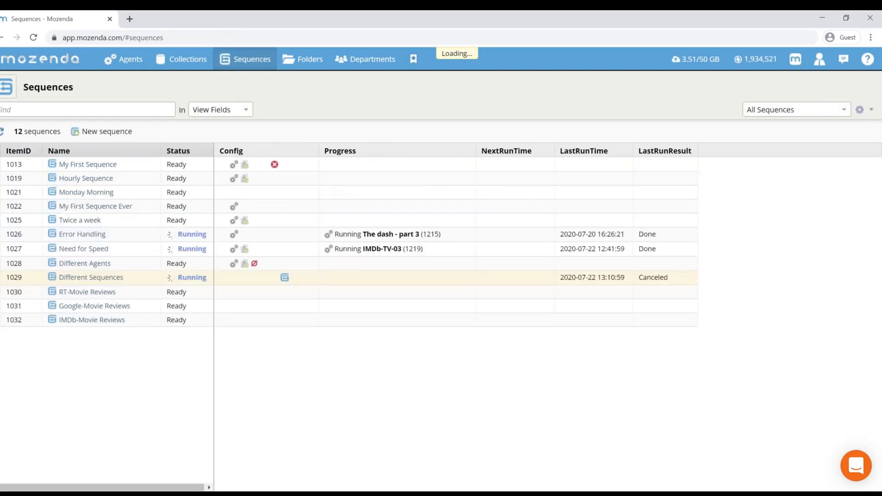
left_click(93, 279)
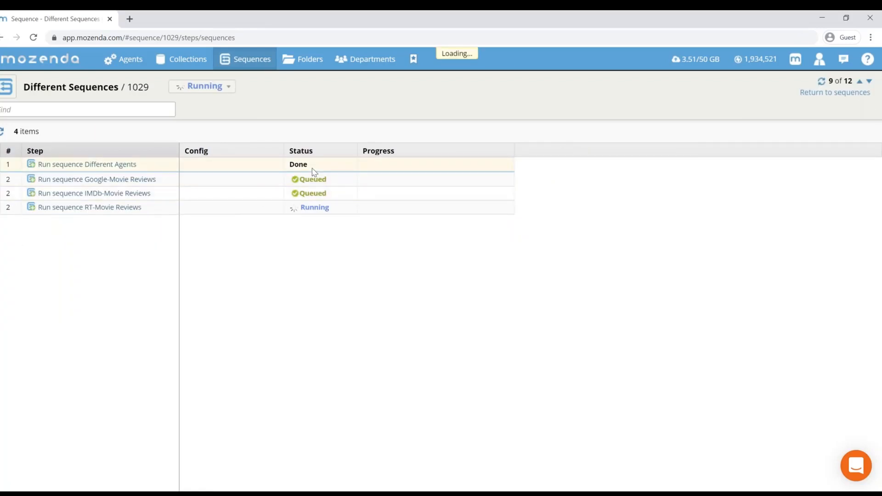
left_click(225, 92)
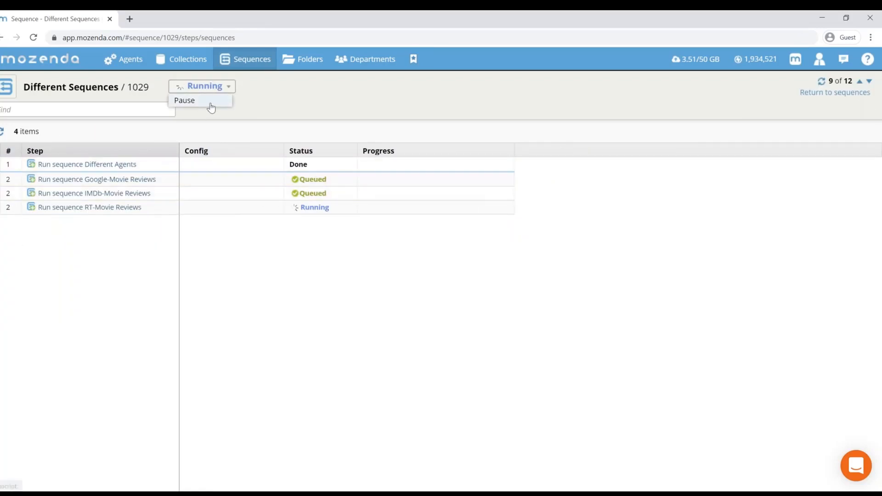
left_click(211, 102)
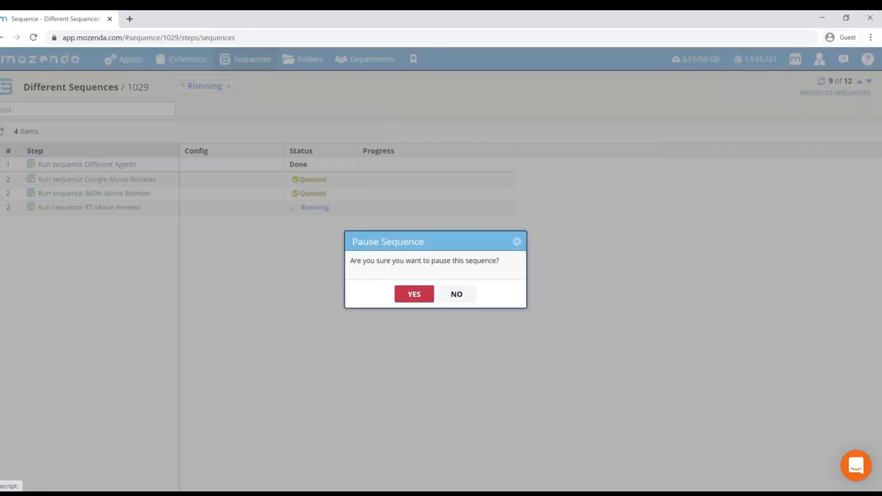
left_click(427, 304)
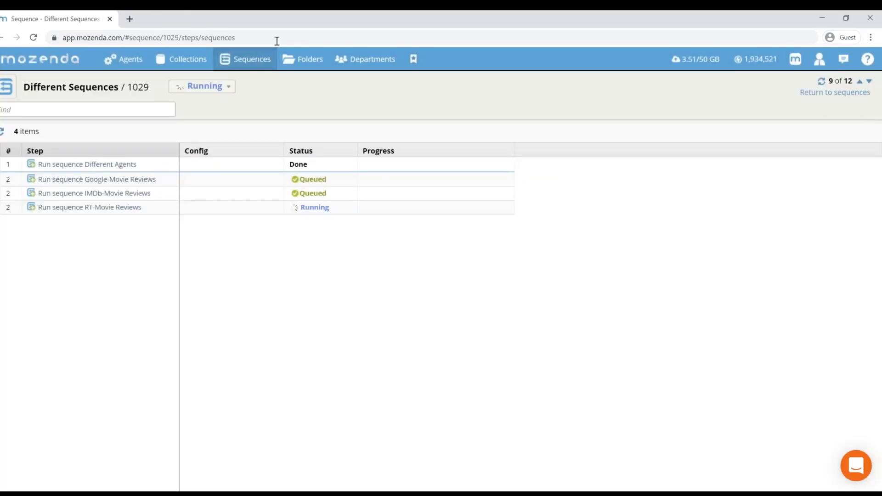
Open Hourly Sequence and remove the Run Acme Cameras Test and Run Seedrs Part 1 steps from their group.
left_click(252, 64)
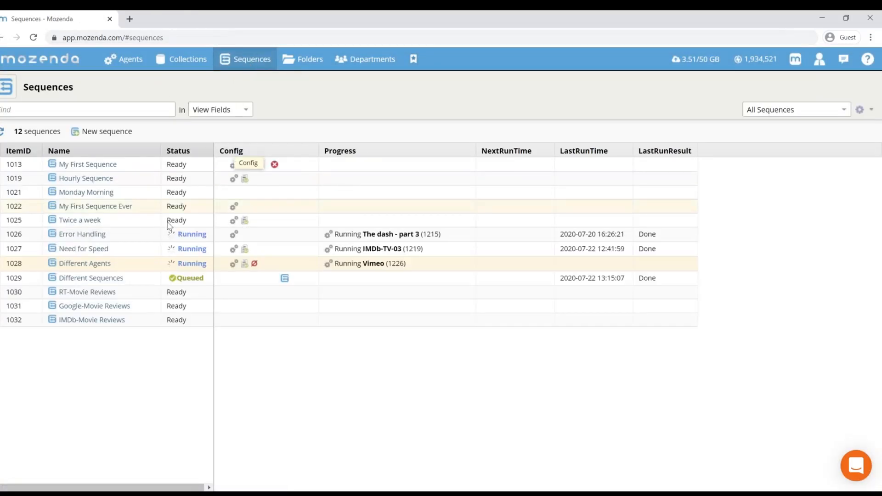
left_click(95, 180)
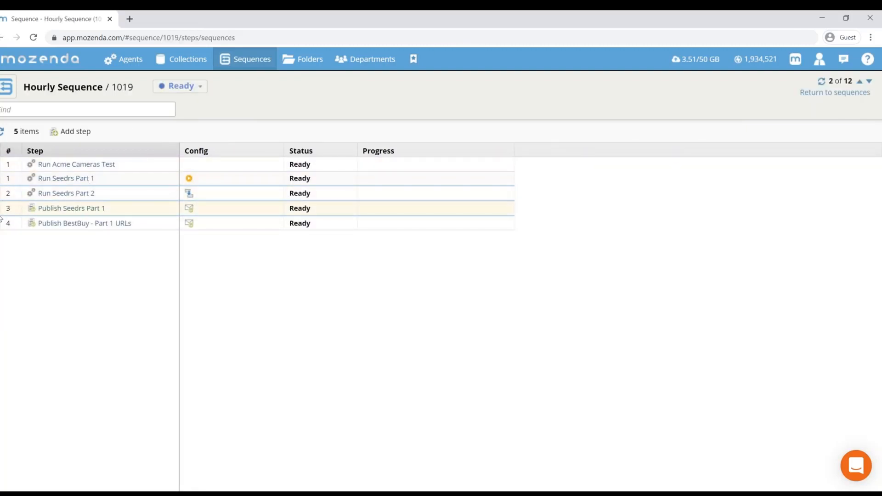
left_click(1, 164)
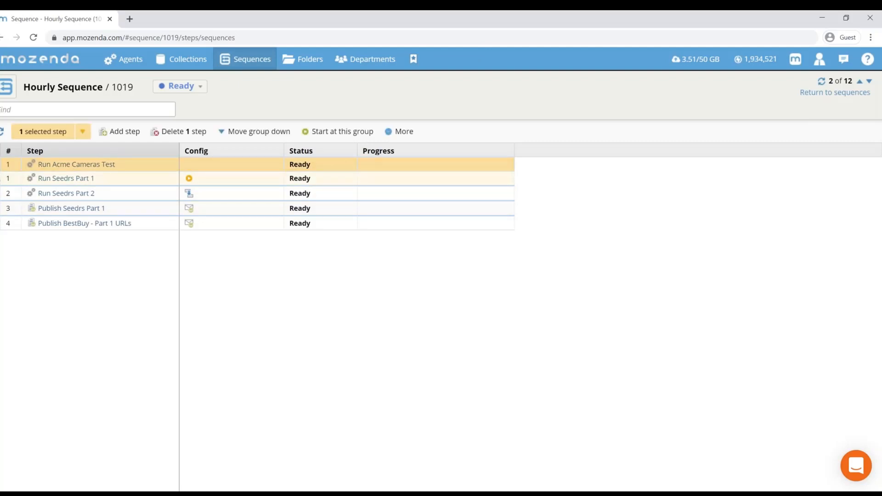
left_click(2, 179)
left_click(246, 137)
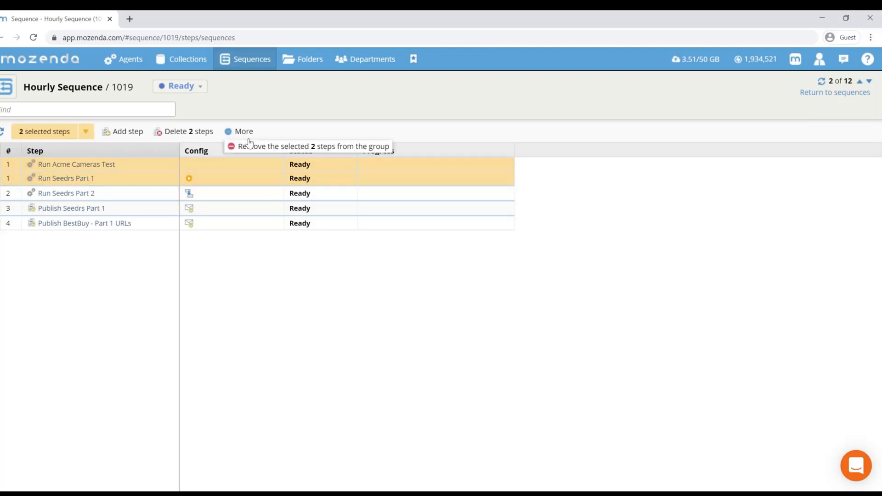
left_click(291, 148)
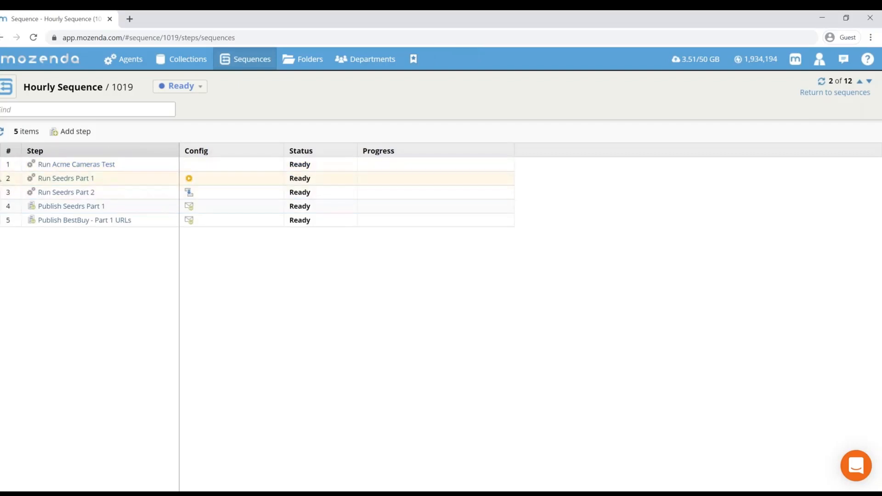
Set the Run Acme Cameras Test and Run Seedrs Part 1 steps to run concurrently.
left_click(2, 164)
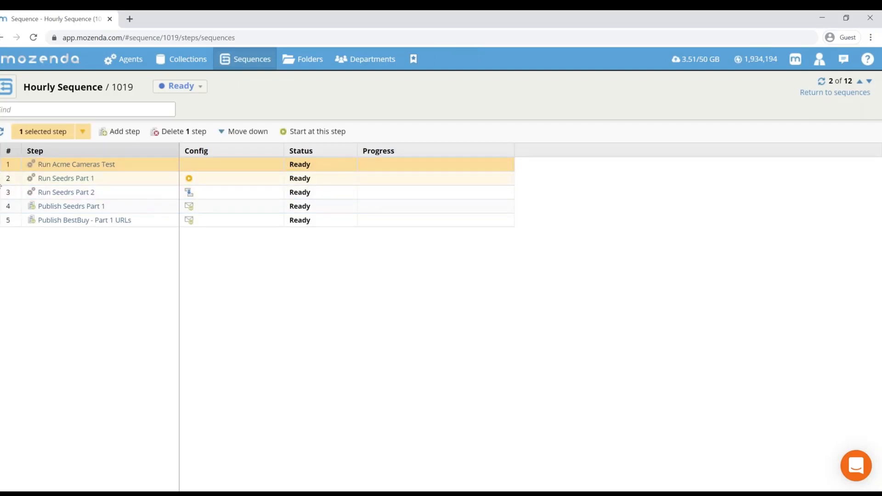
left_click(1, 181, "shift")
left_click(240, 132)
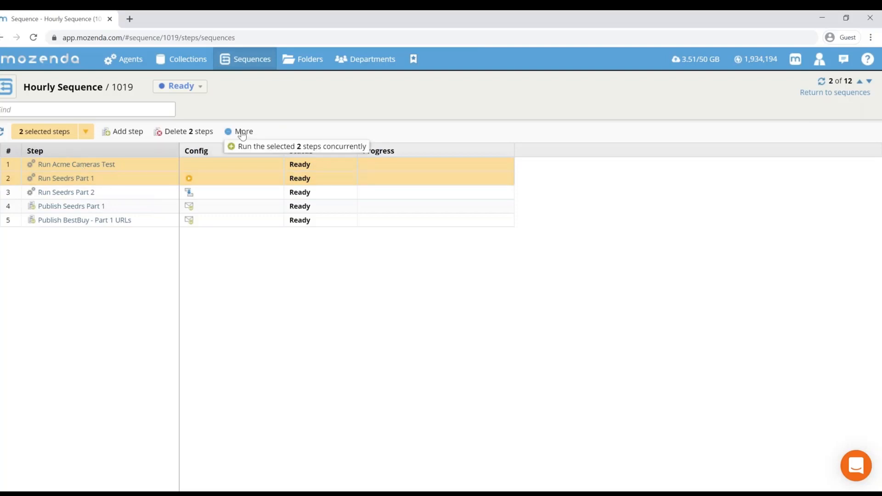
left_click(249, 146)
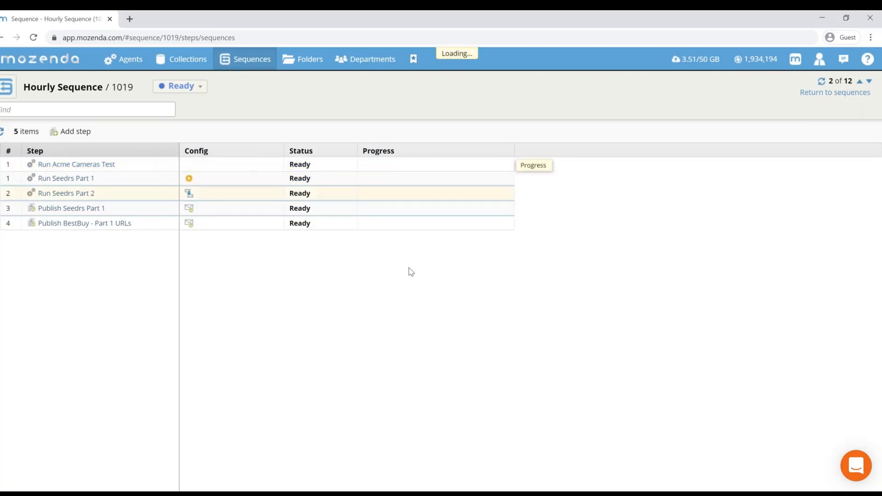